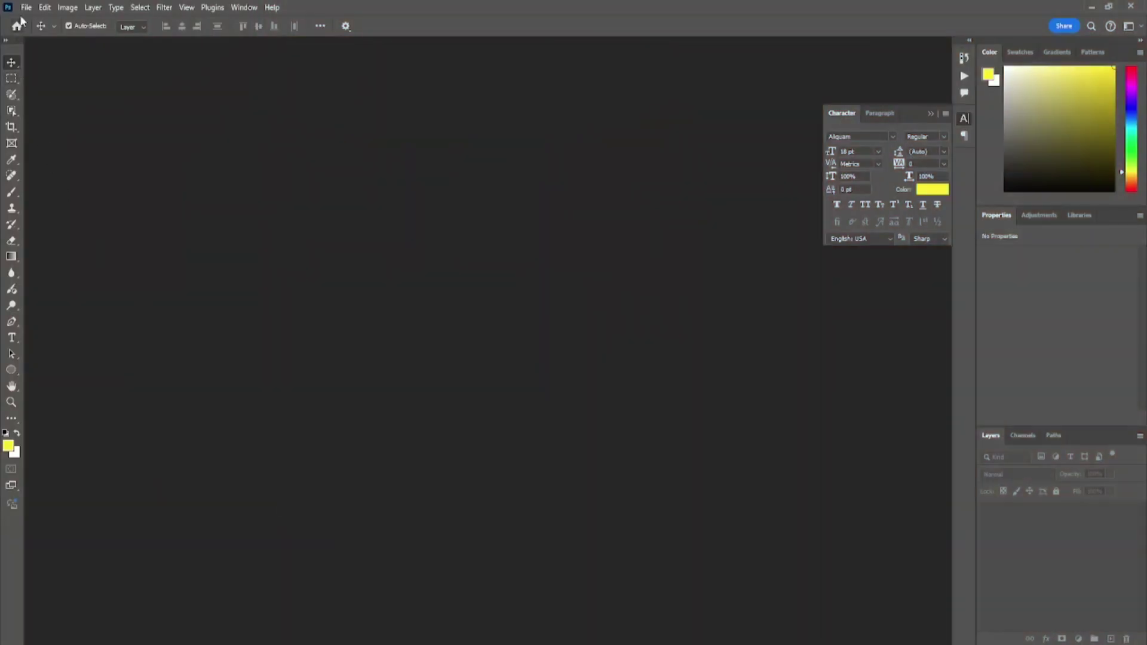
# Step: Open the New Document dialog from the File menu
pyautogui.click(26, 8)
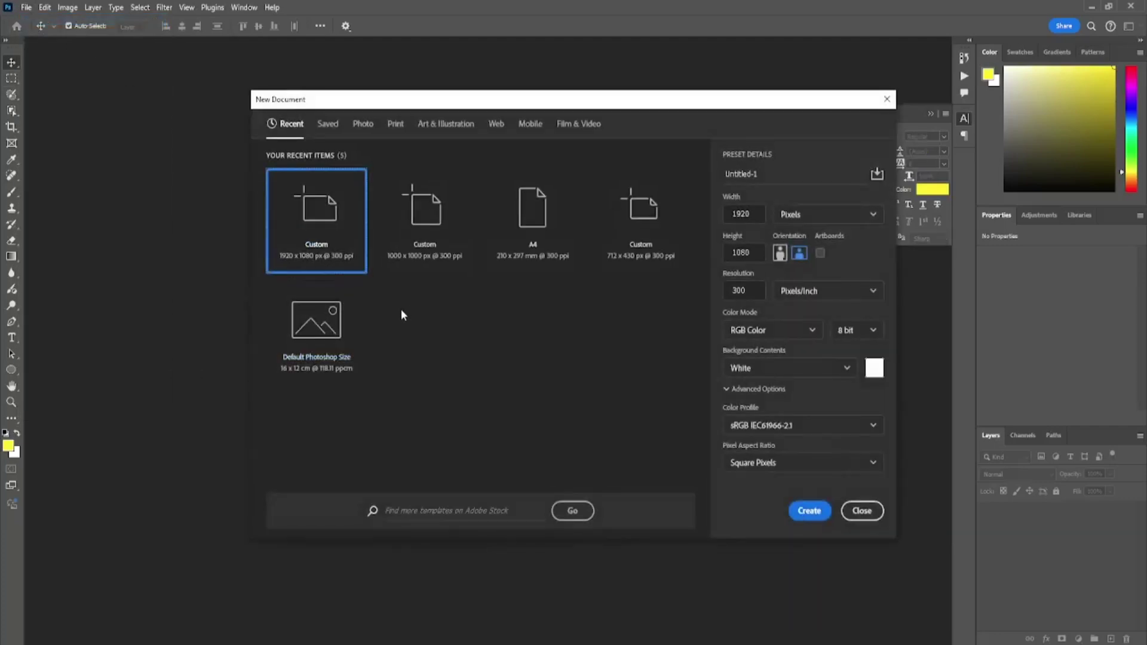
# Step: Create a blank white 1000 × 1000 px, 300 ppi RGB document from the preset
pyautogui.click(421, 251)
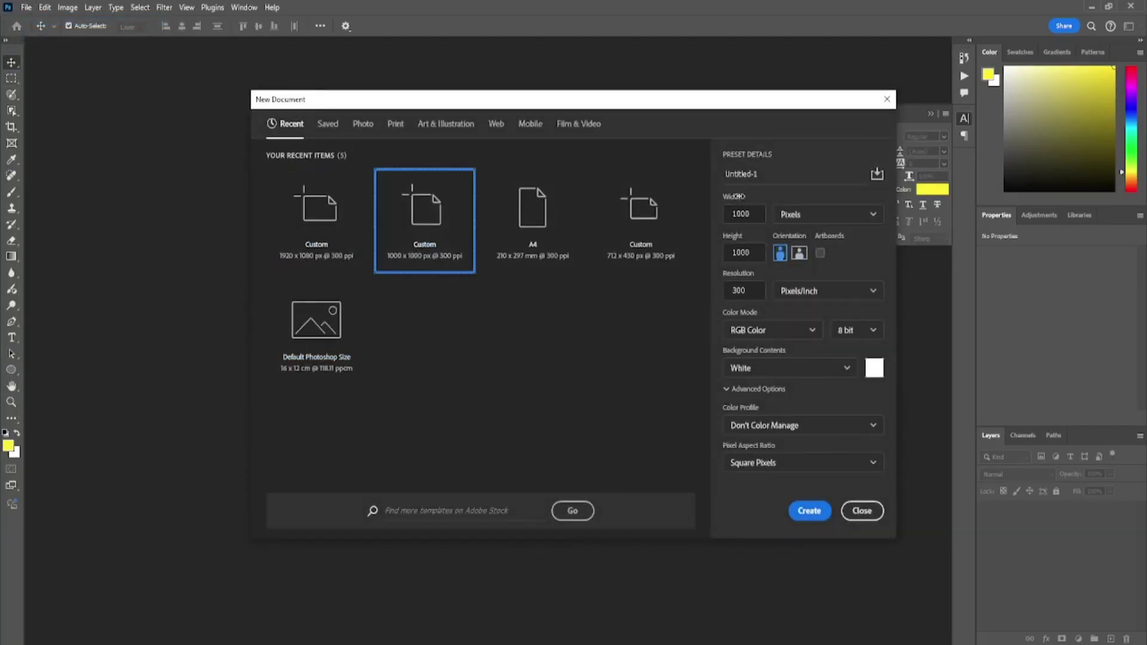
pyautogui.doubleClick(763, 174)
pyautogui.write('5')
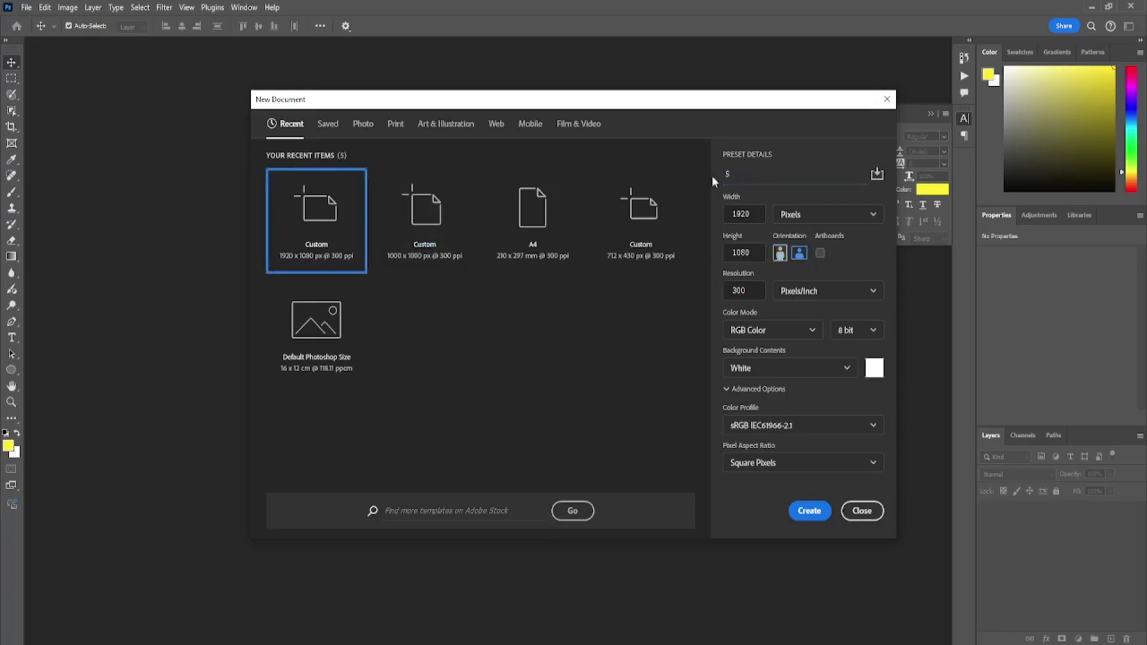
pyautogui.doubleClick(766, 172)
pyautogui.write('Soical Media Post Design')
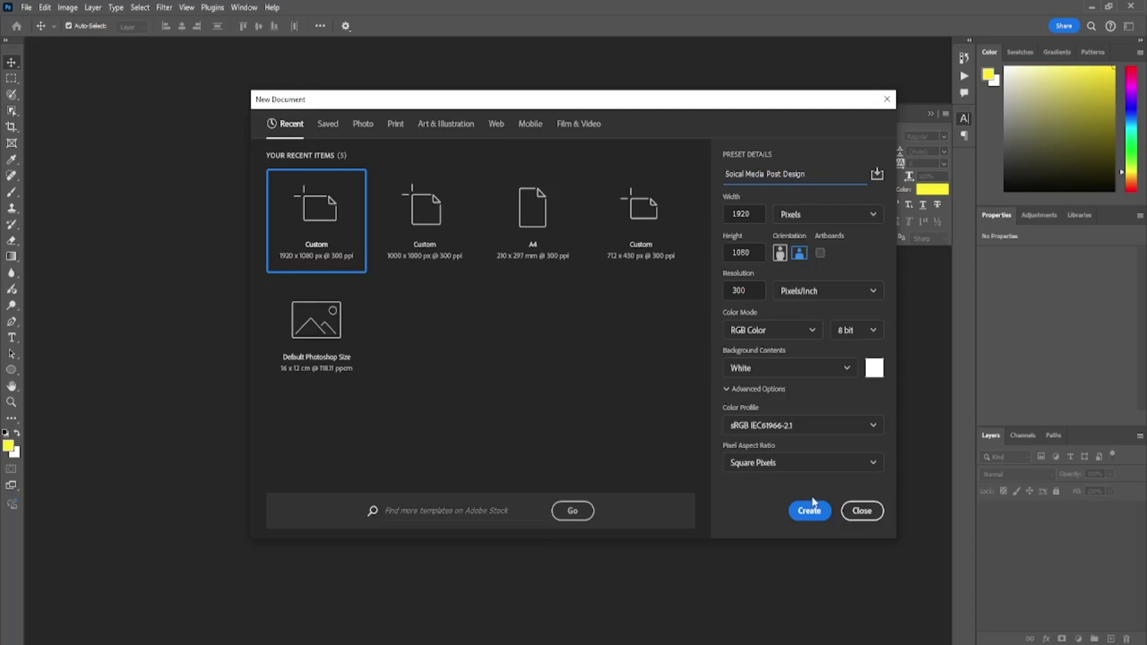
pyautogui.click(810, 510)
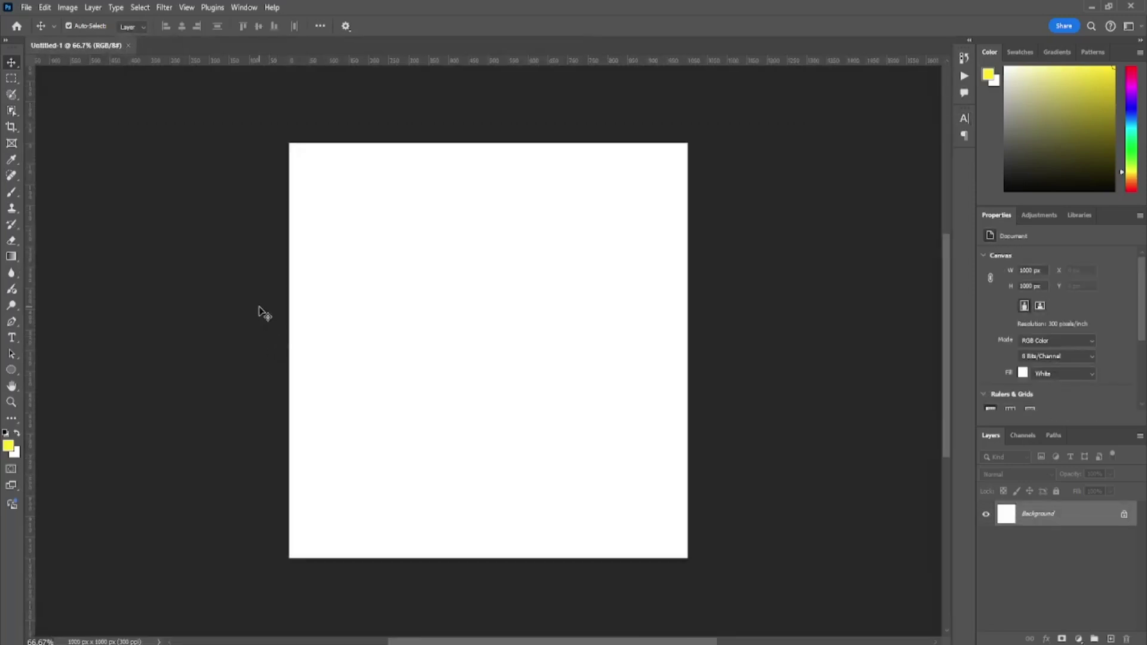
# Step: Draw a yellow rectangle with no stroke covering the whole canvas
pyautogui.click(11, 370)
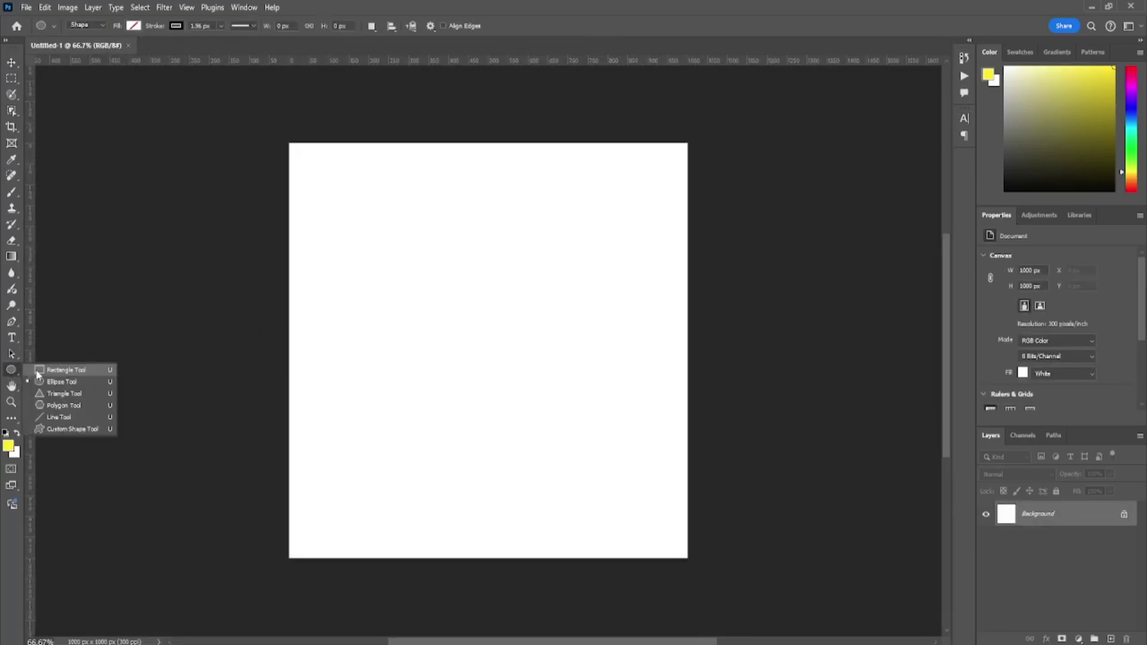
pyautogui.click(60, 380)
pyautogui.hotkey('shift', 'u')
pyautogui.click(176, 25)
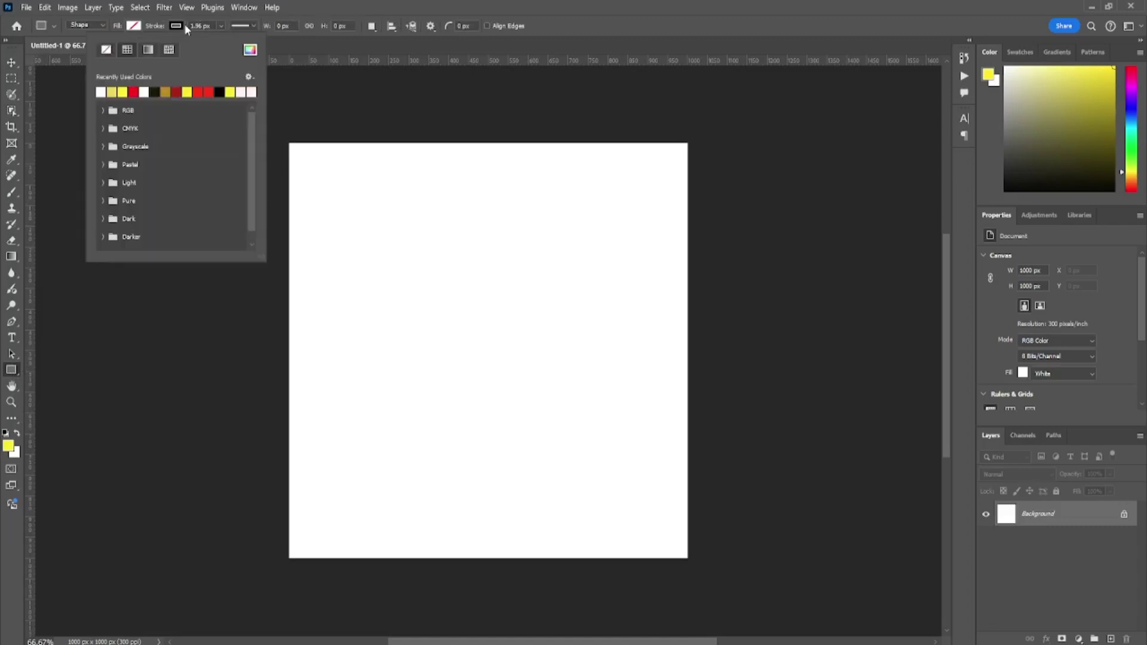
pyautogui.click(147, 49)
pyautogui.click(133, 26)
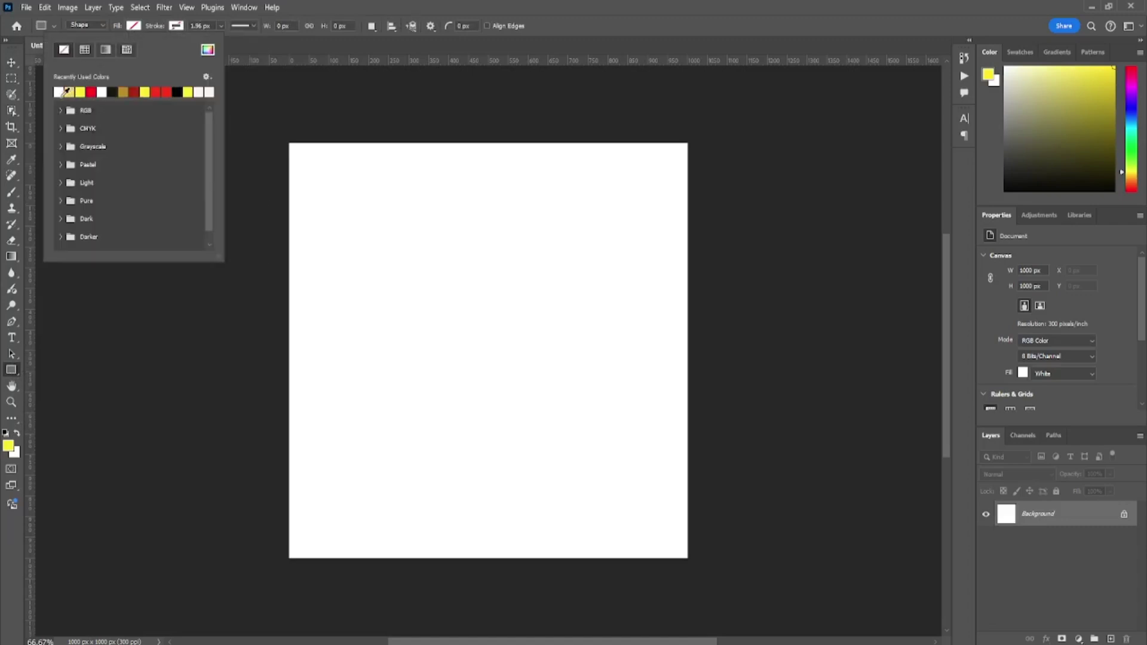
pyautogui.click(69, 91)
pyautogui.moveTo(287, 138); pyautogui.dragTo(690, 563)
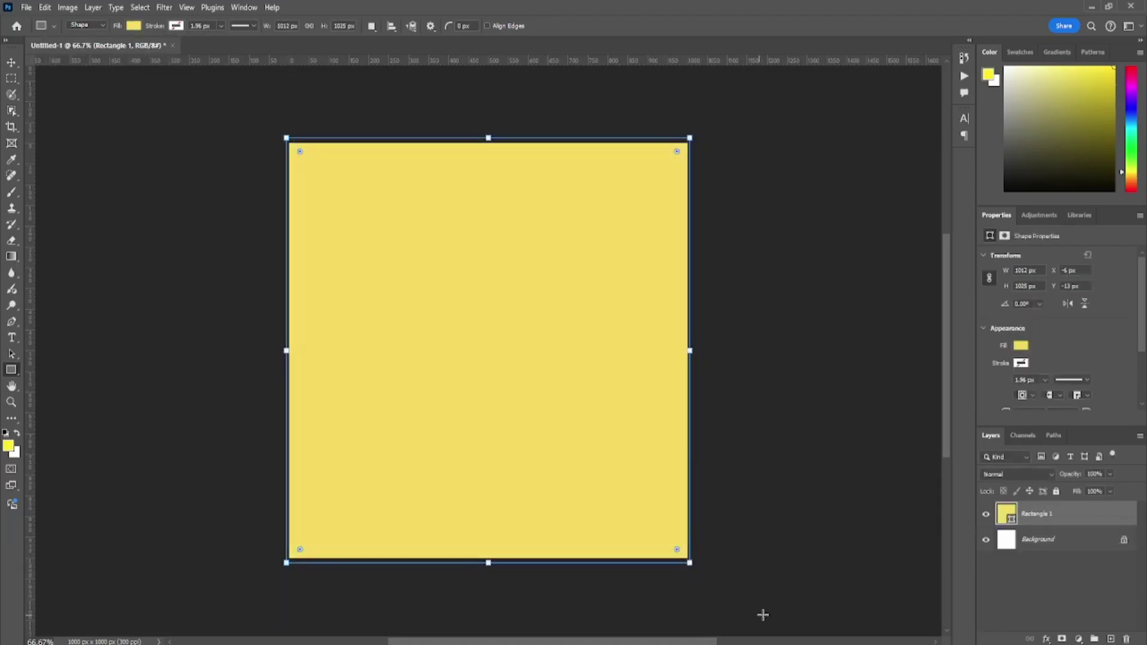
# Step: Delete the white Background layer and confirm the rectangle's fill colour
pyautogui.click(1040, 540)
pyautogui.press('Delete')
pyautogui.doubleClick(1008, 514)
pyautogui.click(1016, 426)
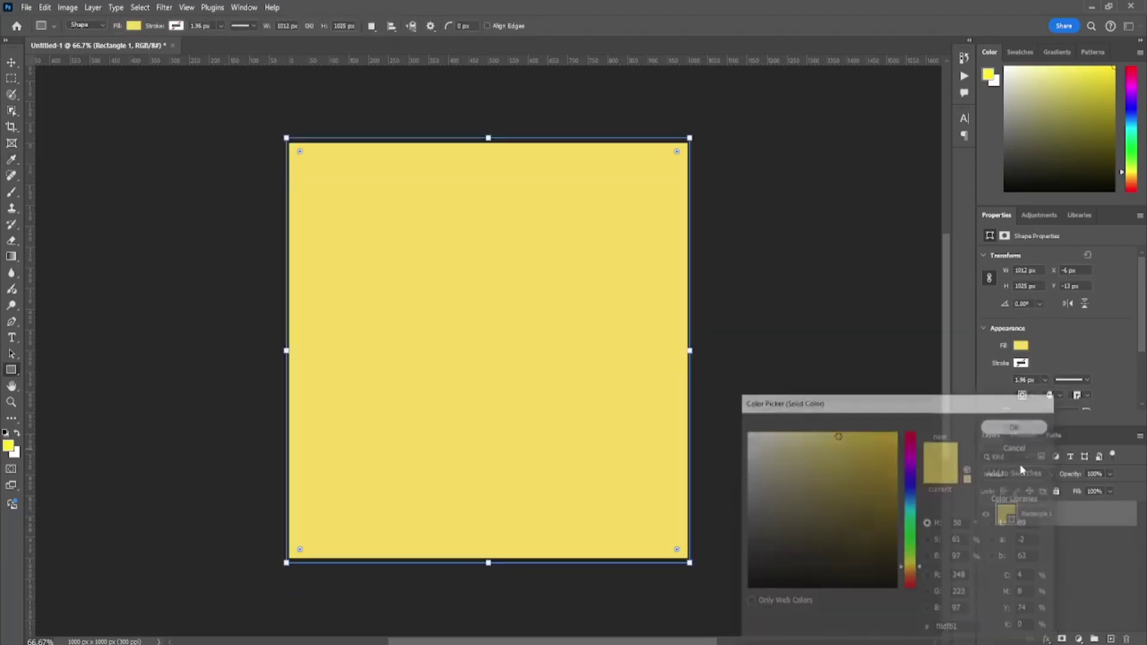
# Step: Switch the rectangle's fill to a gold gradient preset
pyautogui.click(134, 26)
pyautogui.click(102, 52)
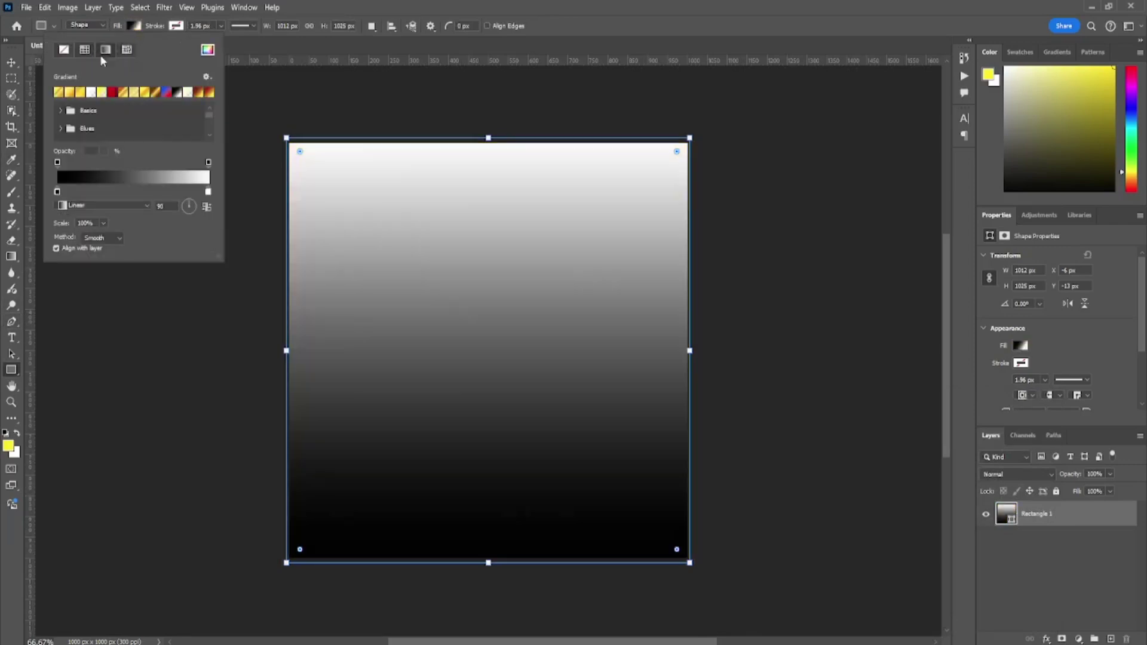
pyautogui.click(58, 93)
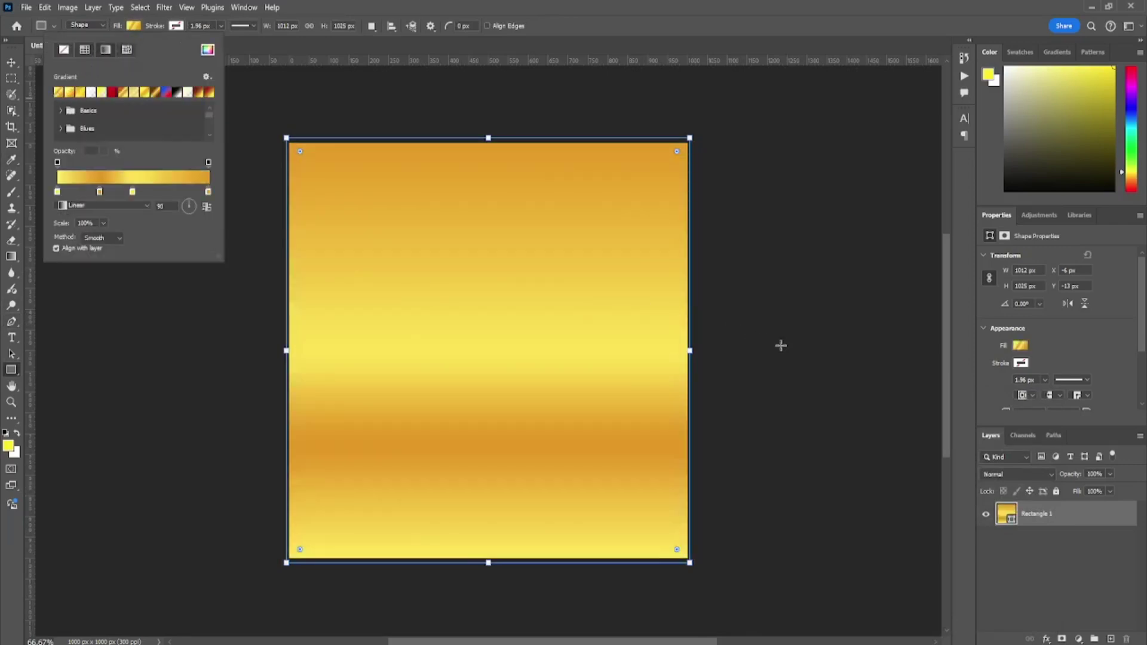
pyautogui.click(11, 62)
# Step: Angle the rectangle's gradient fill diagonally at 150°
pyautogui.click(191, 198)
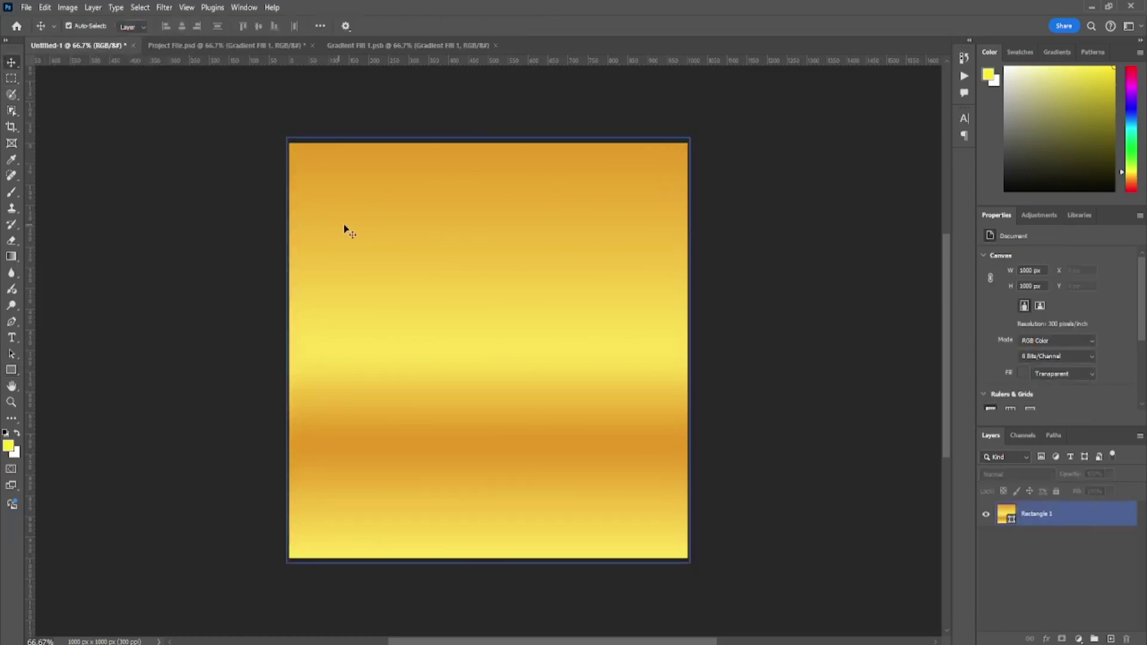
pyautogui.click(1008, 512)
pyautogui.doubleClick(1007, 512)
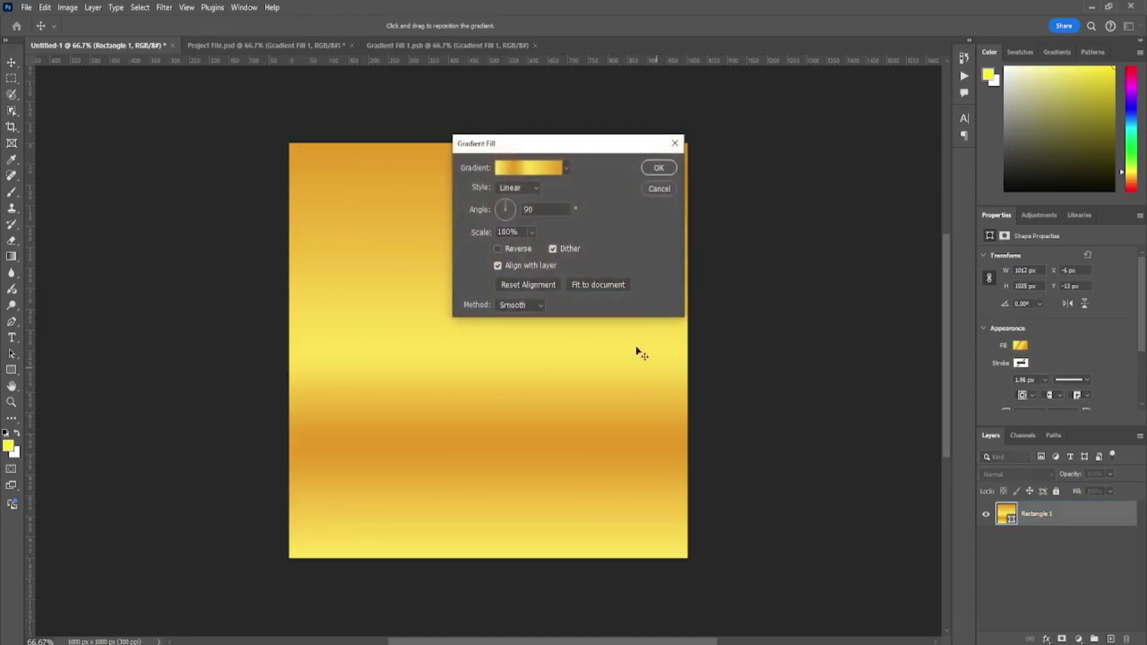
pyautogui.moveTo(481, 334); pyautogui.dragTo(645, 495)
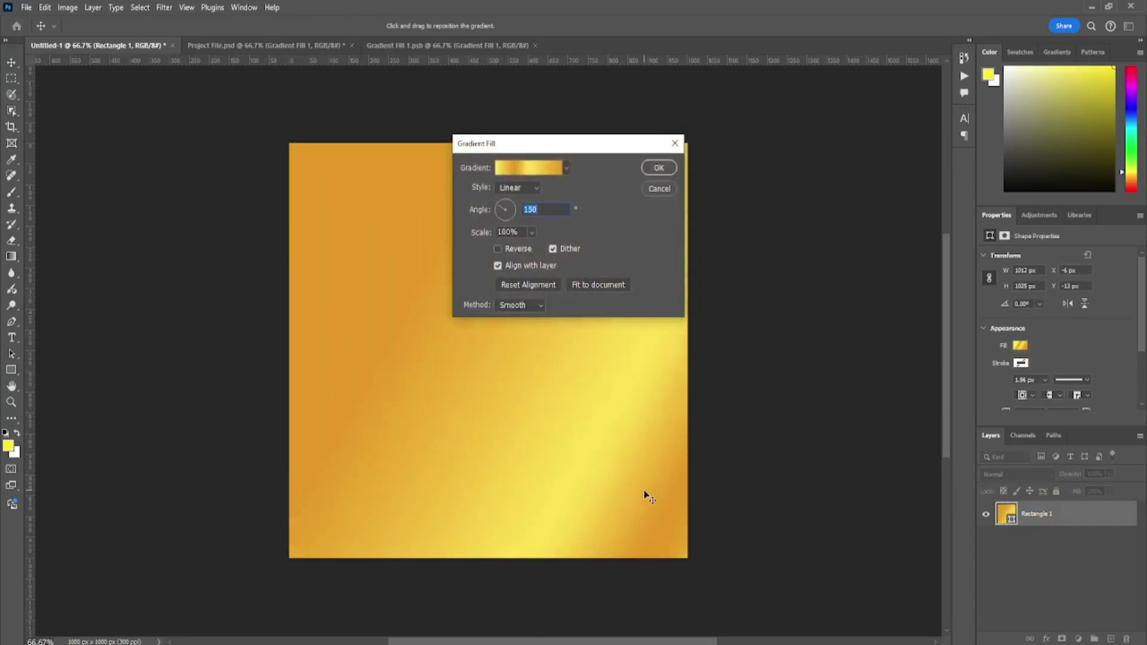
pyautogui.click(650, 173)
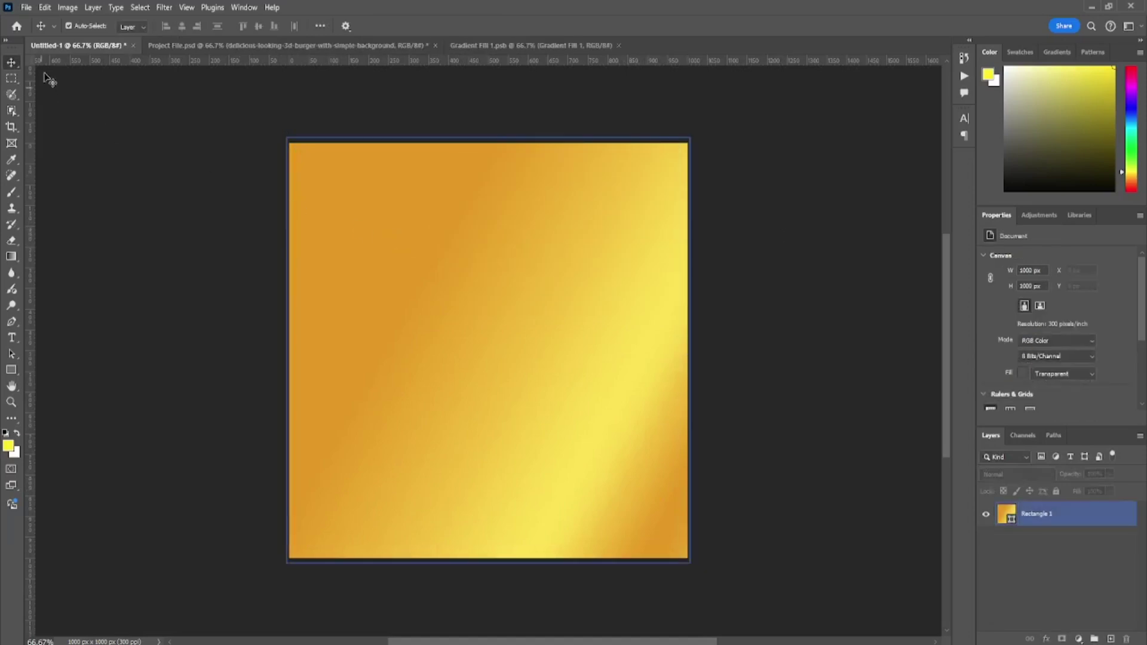
# Step: Embed the burger image, enlarged and tilted about −4° across the upper canvas
pyautogui.click(44, 7)
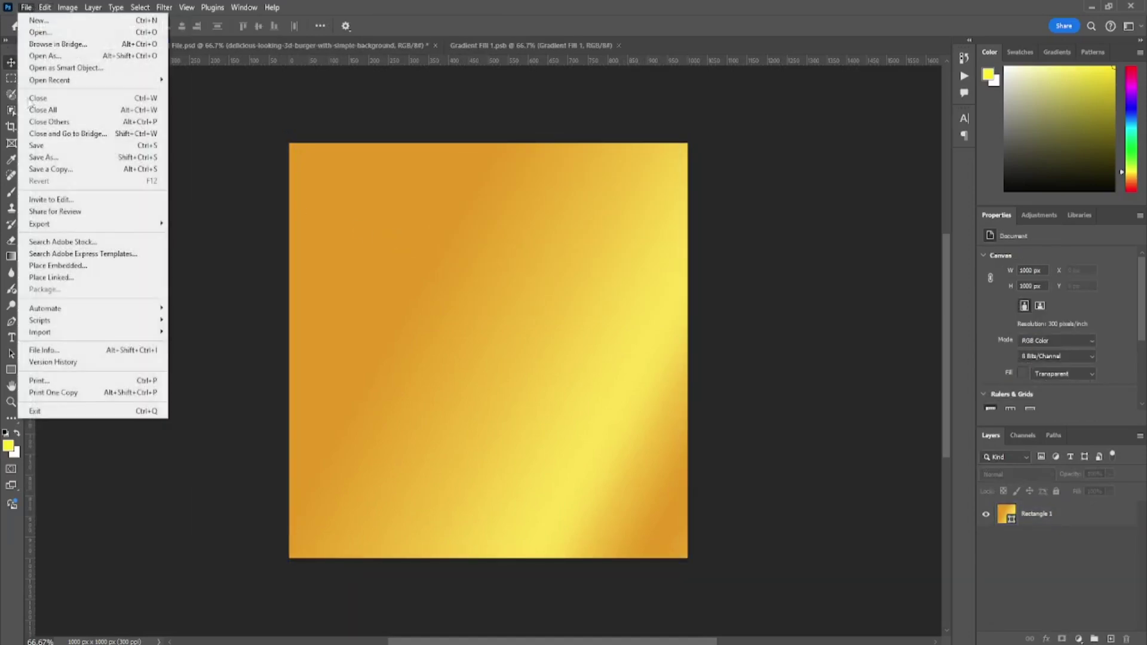
pyautogui.click(67, 269)
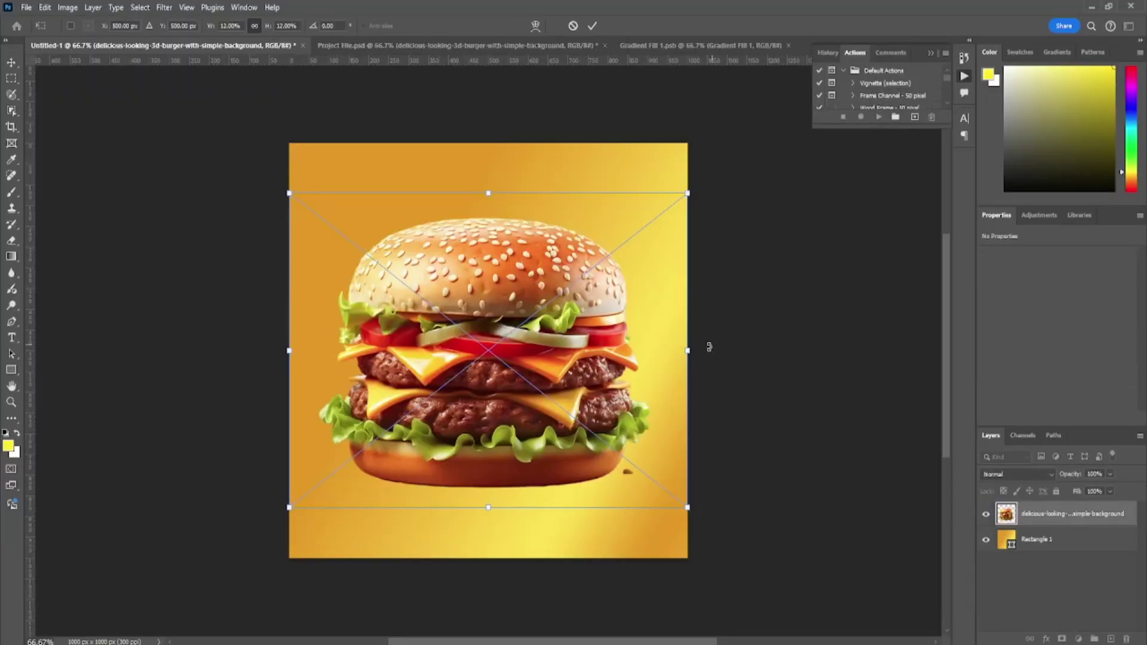
pyautogui.moveTo(697, 351); pyautogui.dragTo(719, 332)
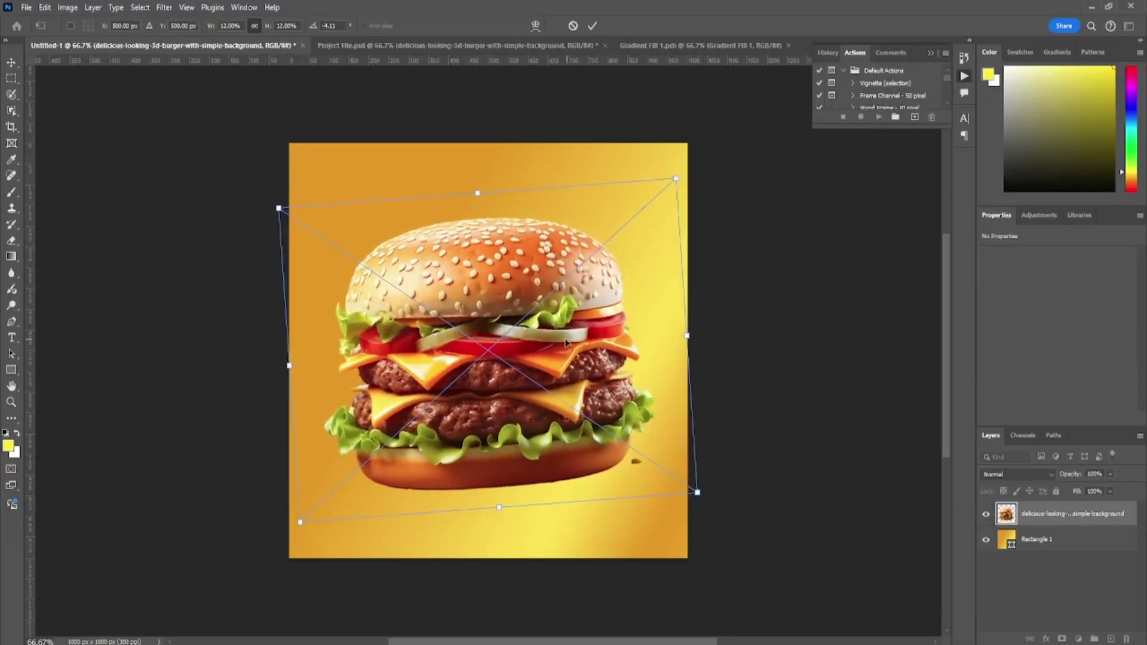
pyautogui.moveTo(565, 344); pyautogui.dragTo(572, 295)
pyautogui.moveTo(691, 286); pyautogui.dragTo(718, 278)
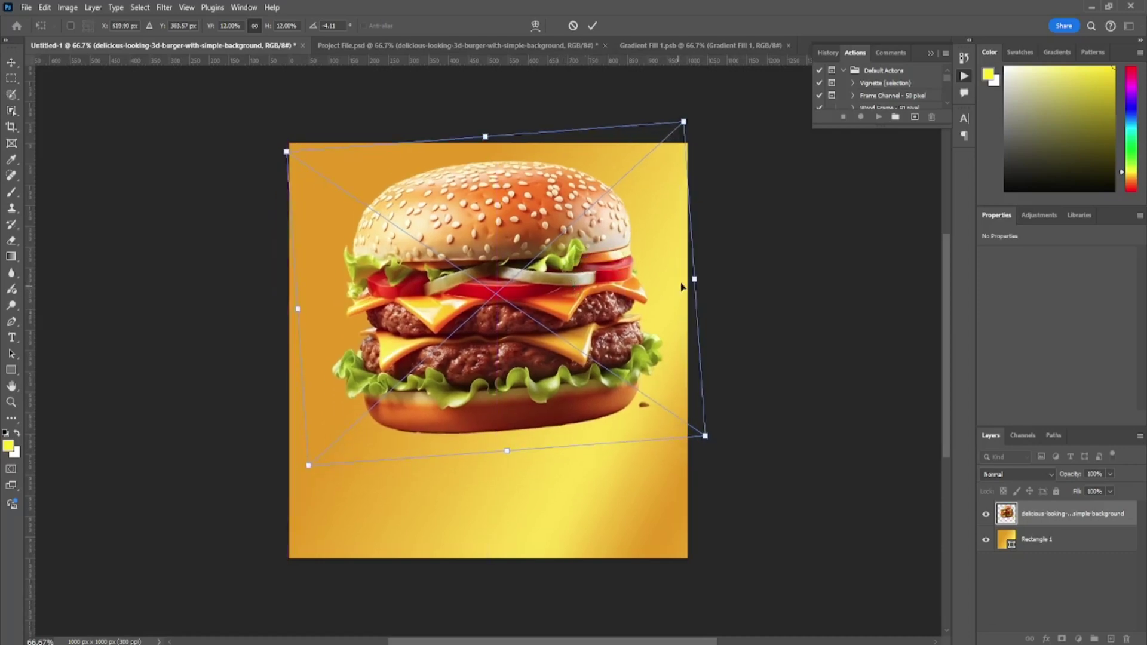
pyautogui.moveTo(625, 283); pyautogui.dragTo(608, 299)
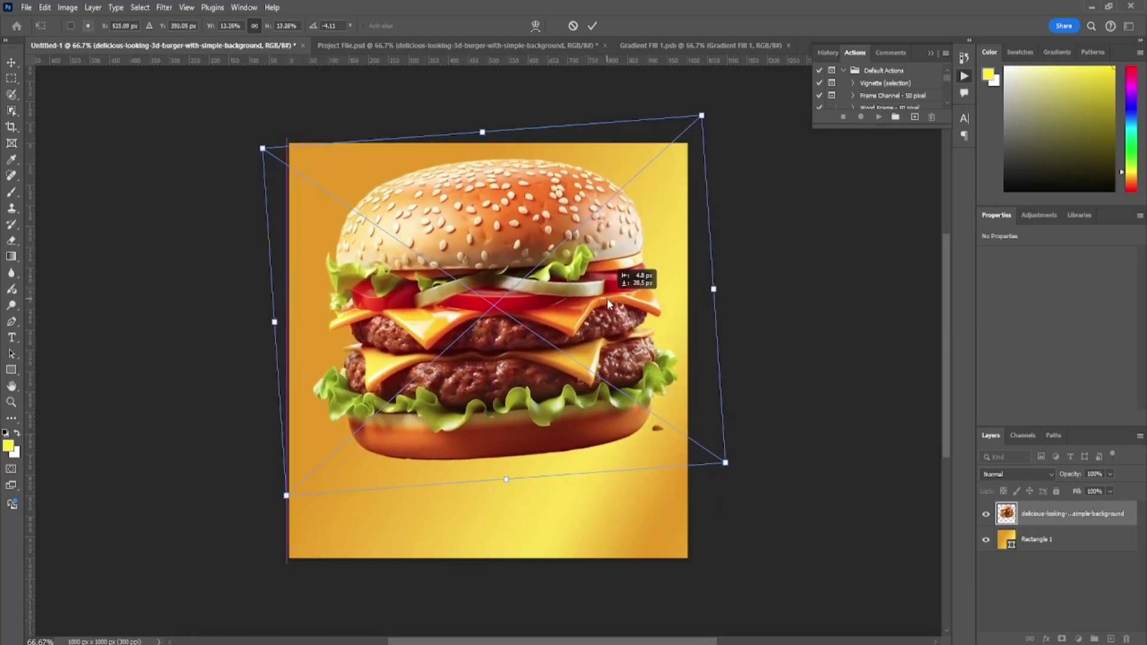
pyautogui.press('Return')
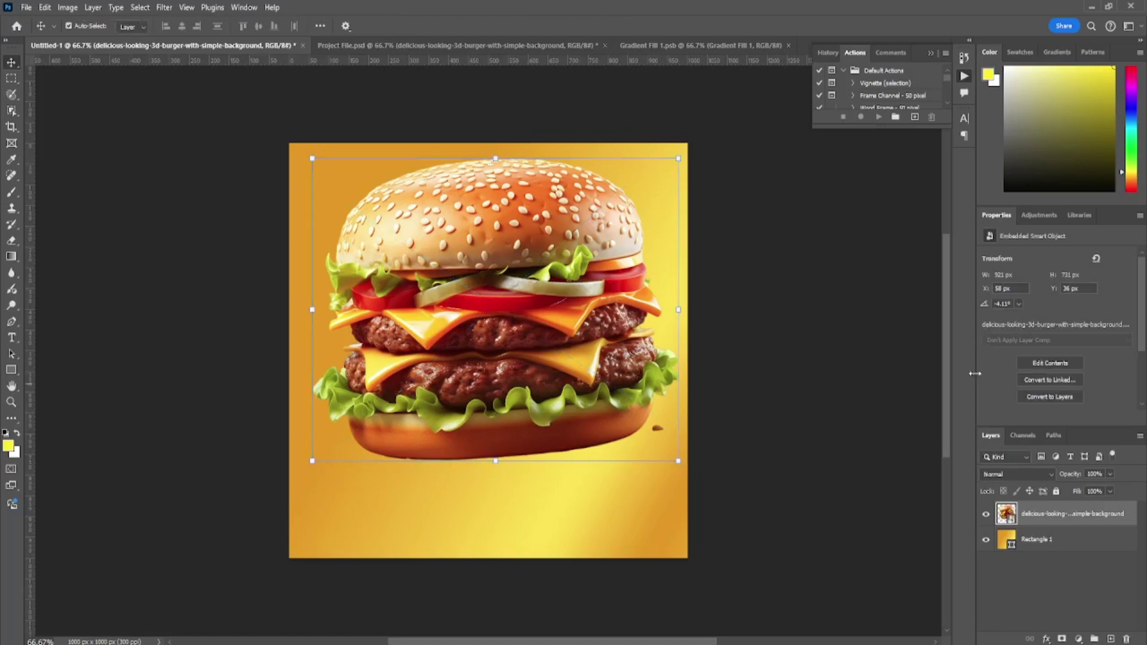
# Step: Set the burger layer to Soft Light blending and add a layer mask
pyautogui.click(1017, 483)
pyautogui.click(1019, 483)
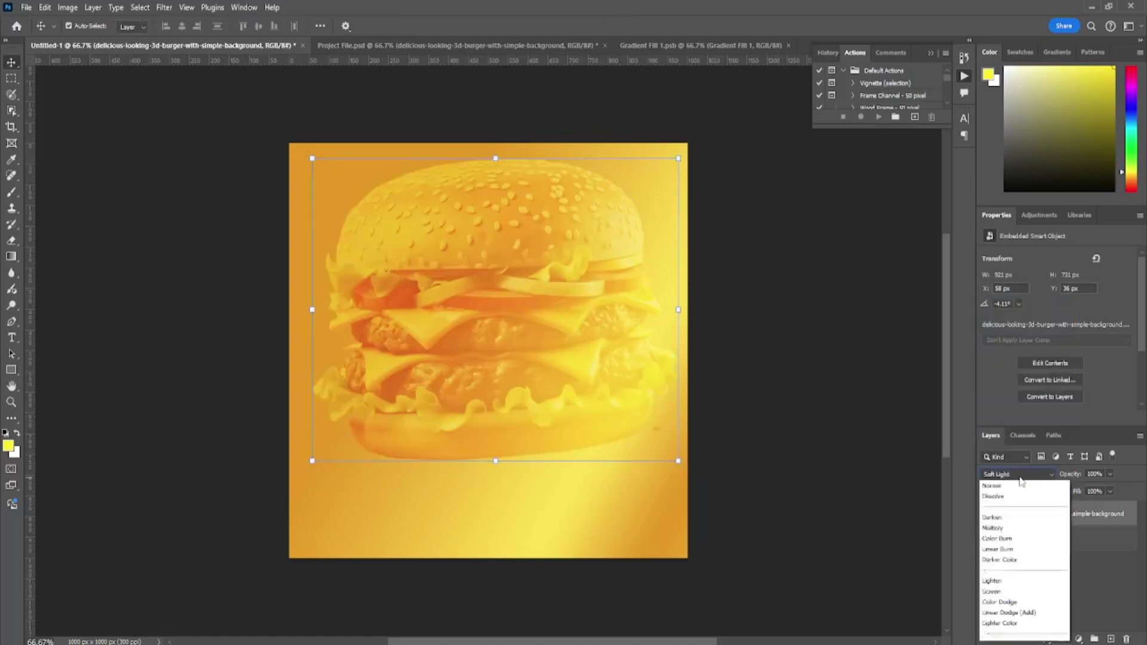
pyautogui.click(995, 475)
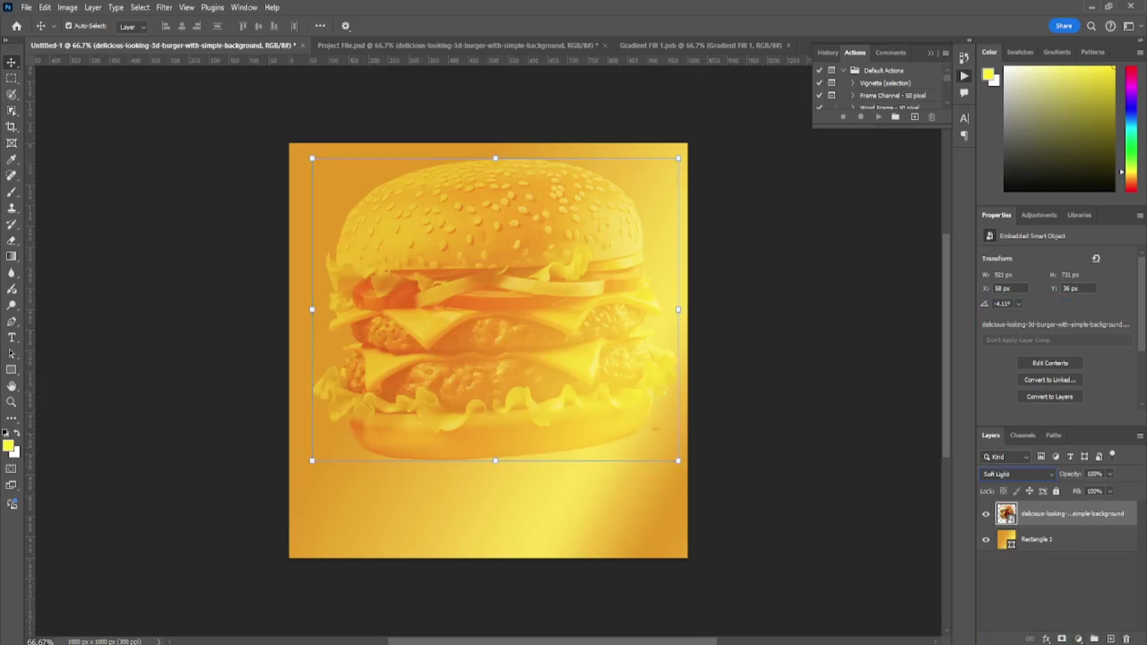
pyautogui.click(1061, 639)
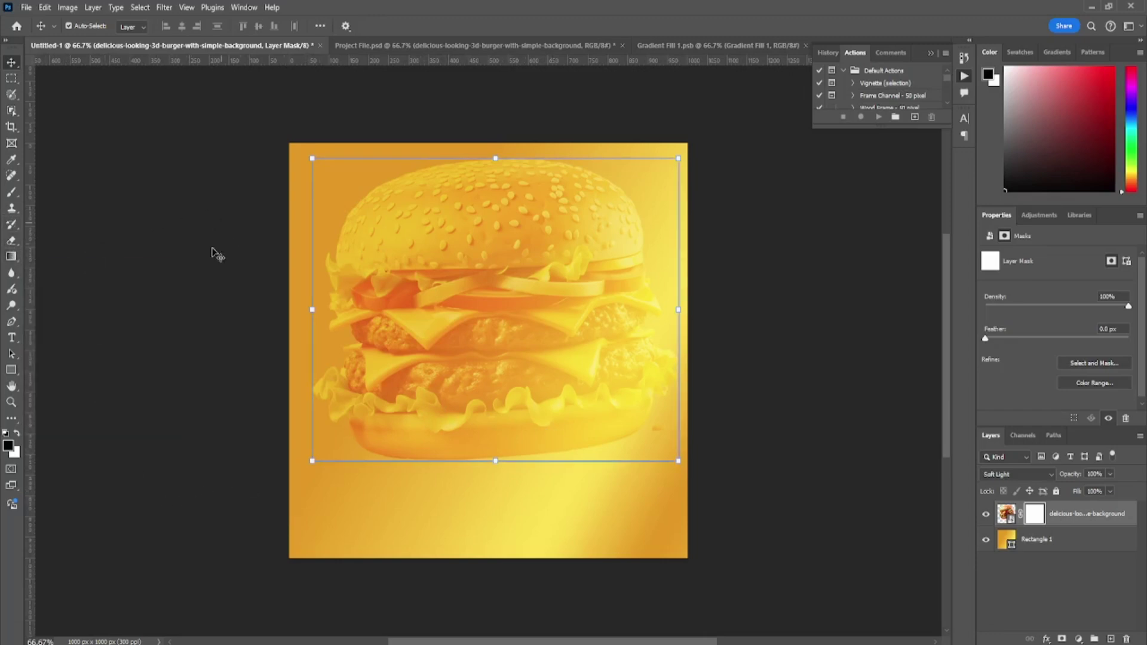
# Step: Fade the burger's lower half into the gold with a foreground-to-transparent mask gradient
pyautogui.click(16, 251)
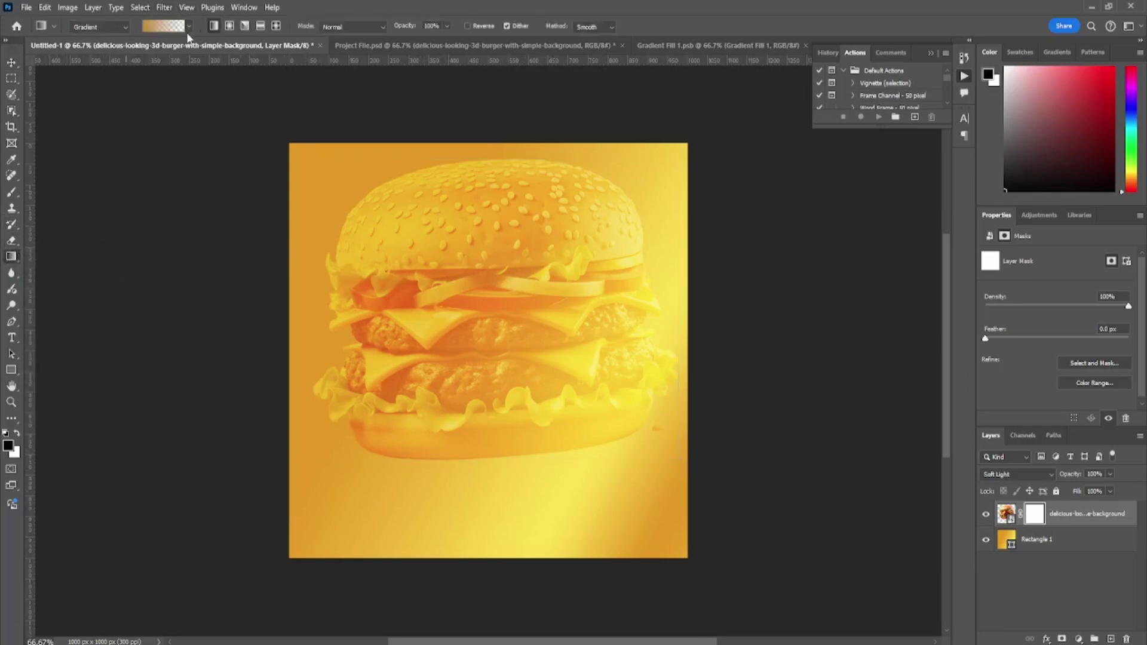
pyautogui.click(189, 27)
pyautogui.click(57, 51)
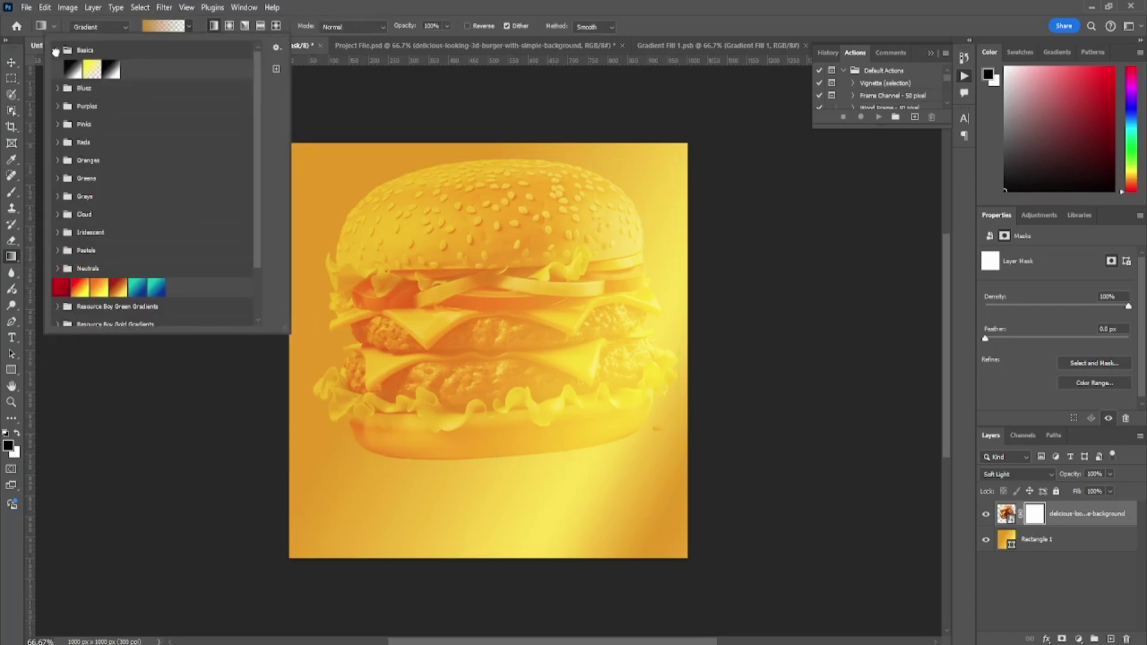
pyautogui.doubleClick(92, 70)
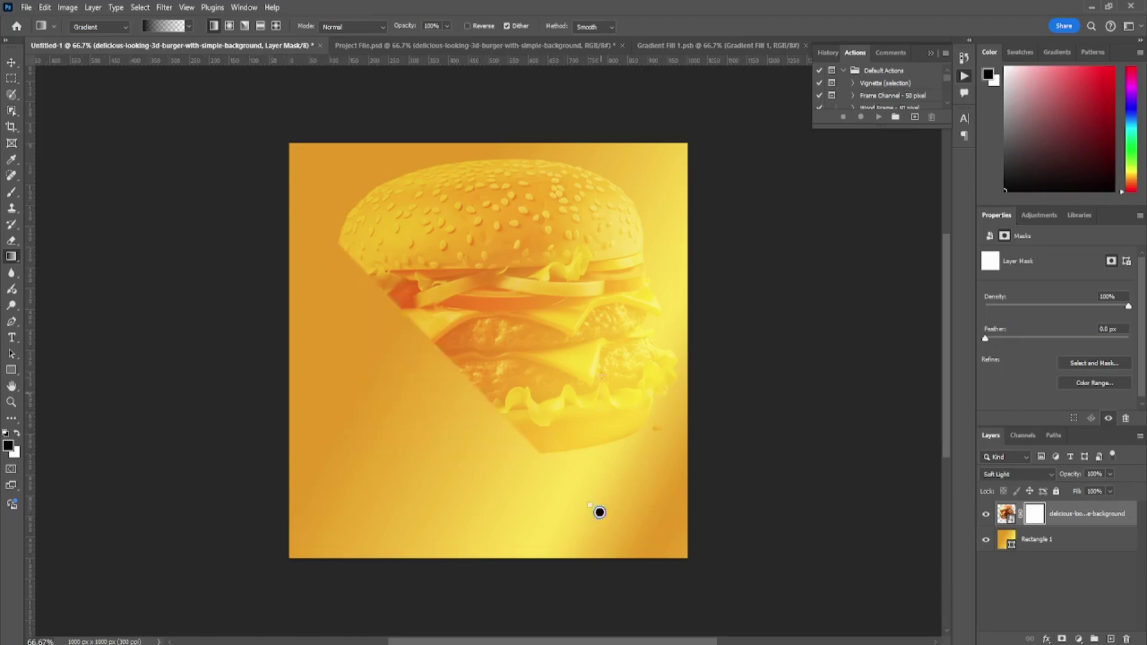
pyautogui.moveTo(596, 515); pyautogui.dragTo(553, 156)
pyautogui.moveTo(597, 445); pyautogui.dragTo(535, 393)
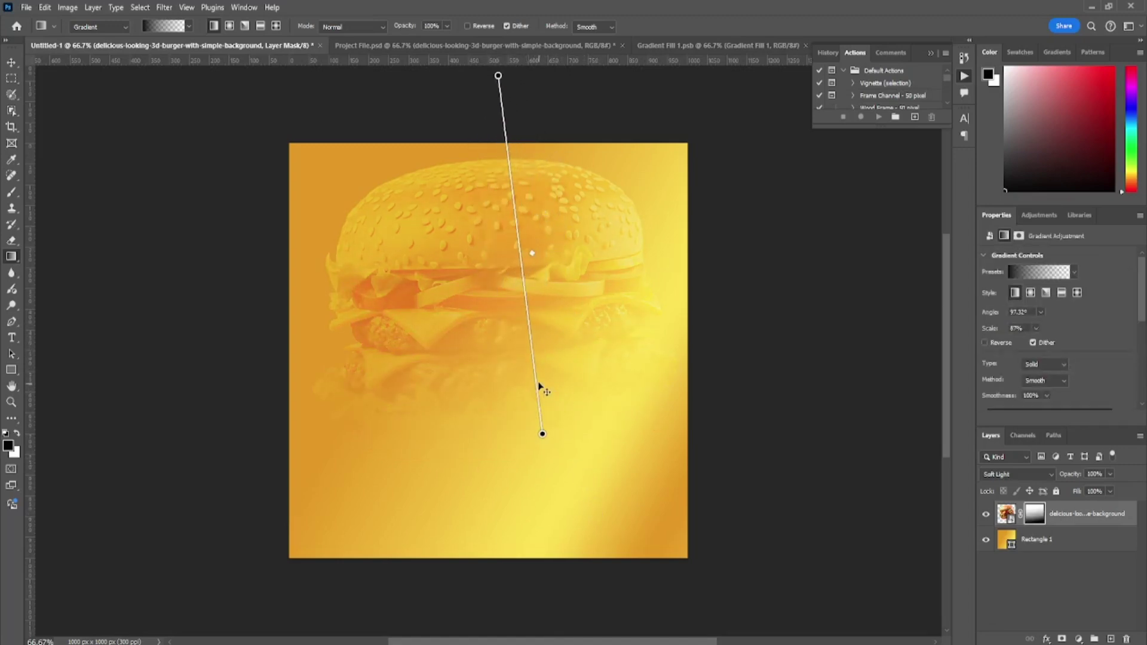
pyautogui.moveTo(522, 306); pyautogui.dragTo(520, 281)
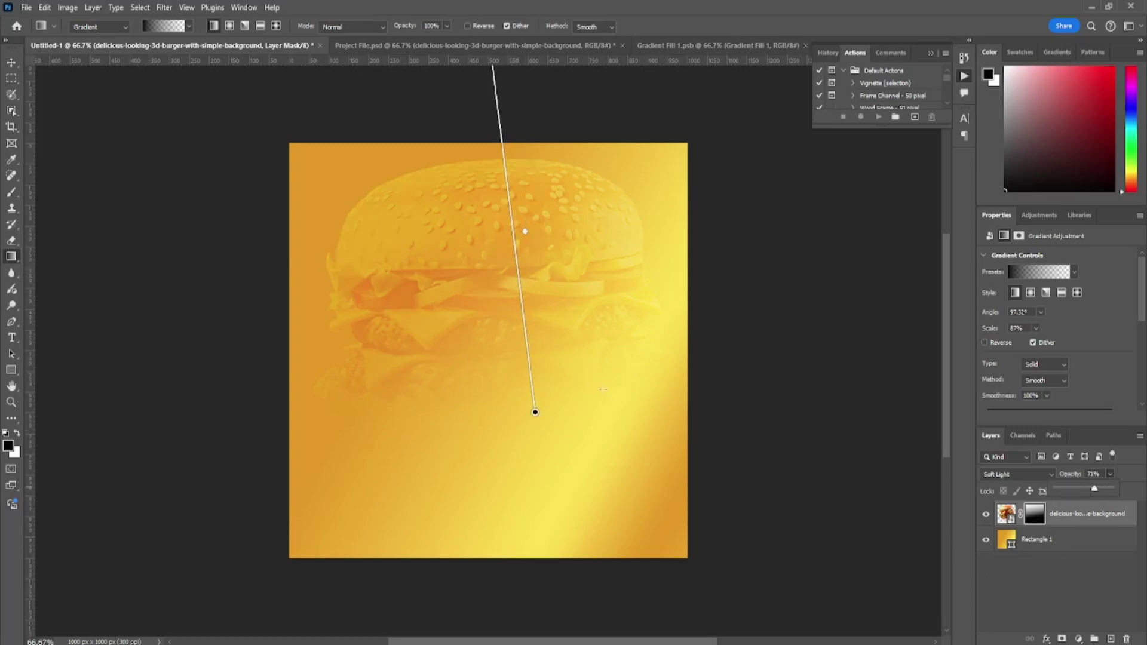
pyautogui.click(12, 63)
# Step: Enlarge the faded background burger slightly with Free Transform
pyautogui.click(113, 125)
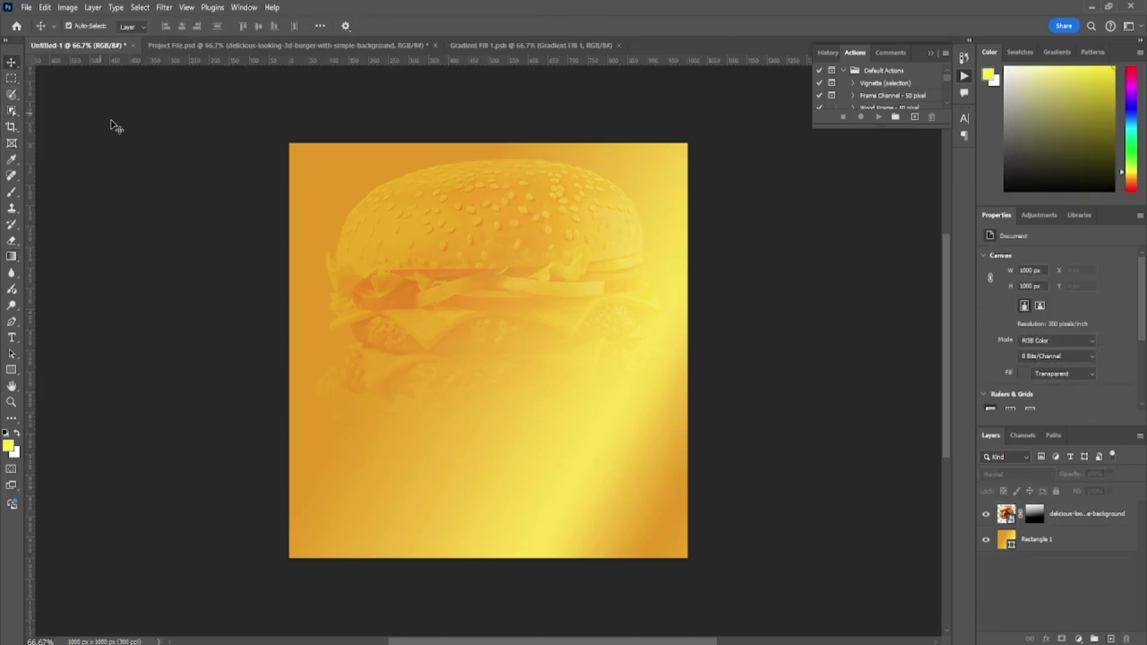
pyautogui.click(674, 285)
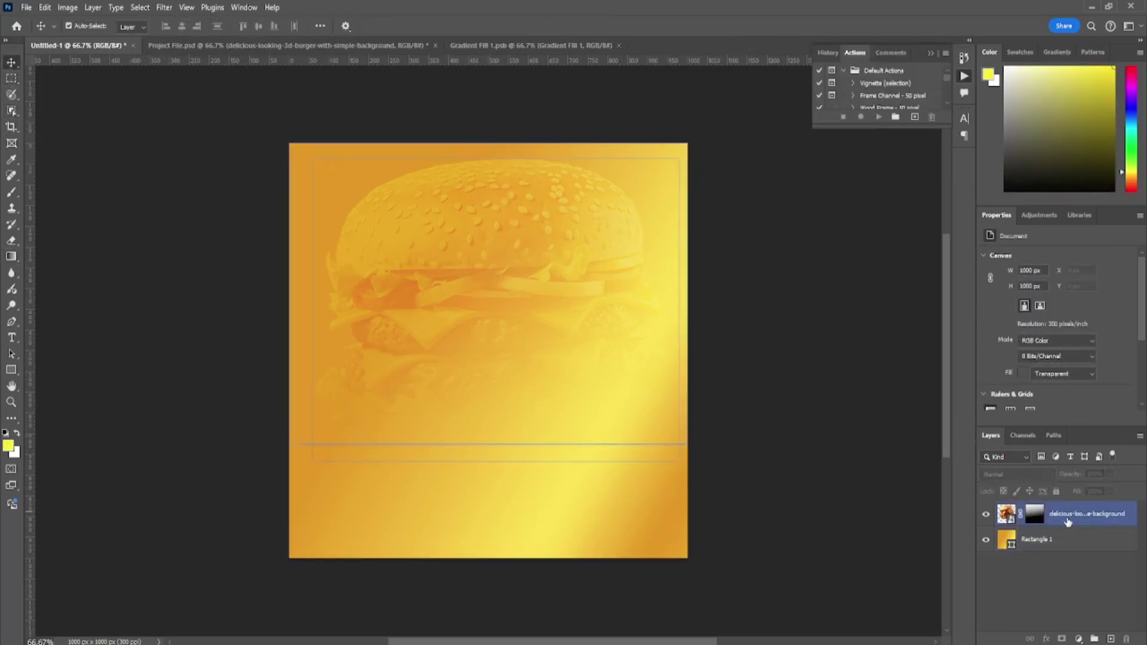
pyautogui.moveTo(677, 157); pyautogui.dragTo(714, 119)
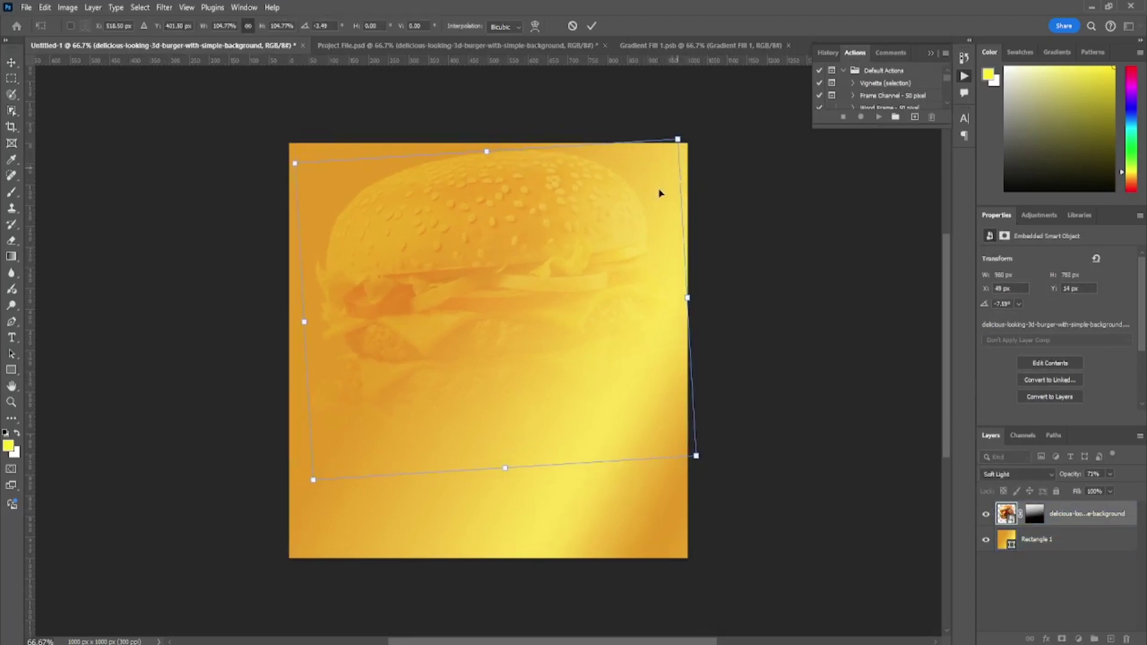
pyautogui.press('Return')
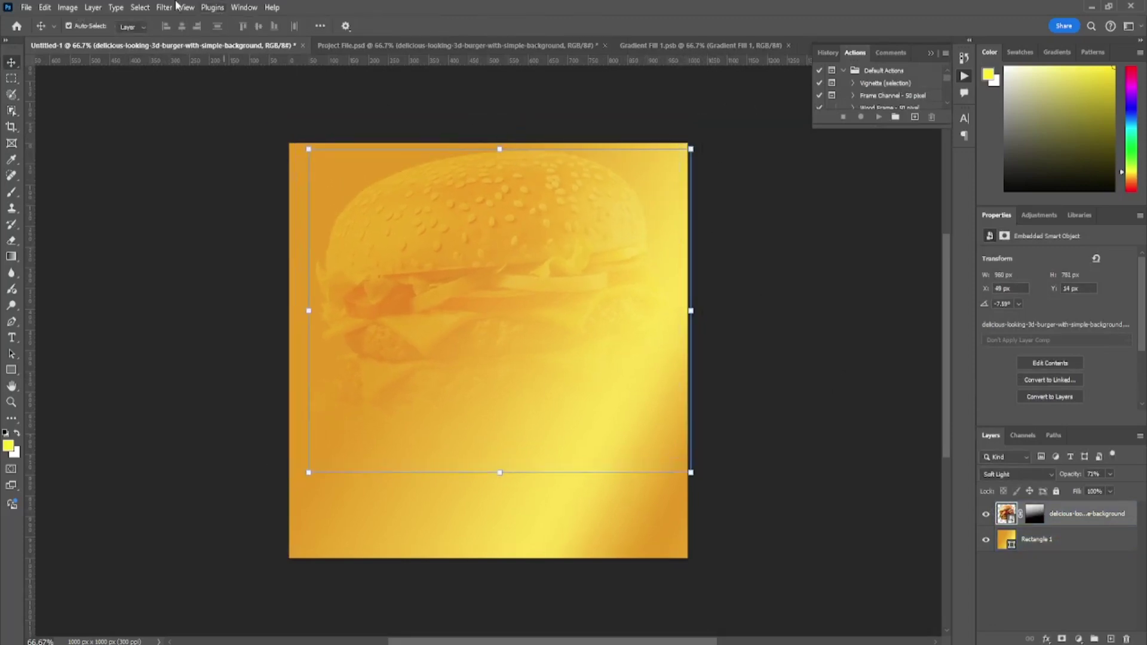
# Step: Soften the background burger with a light 4.6 px Gaussian Blur
pyautogui.click(165, 8)
pyautogui.moveTo(171, 154)
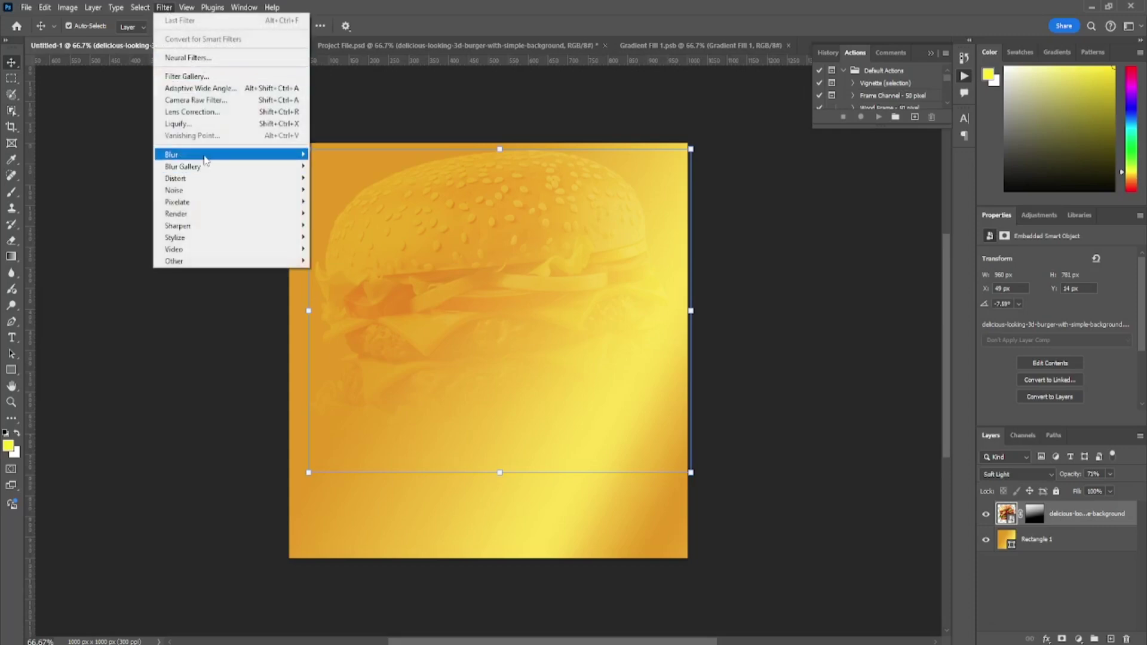
pyautogui.click(339, 201)
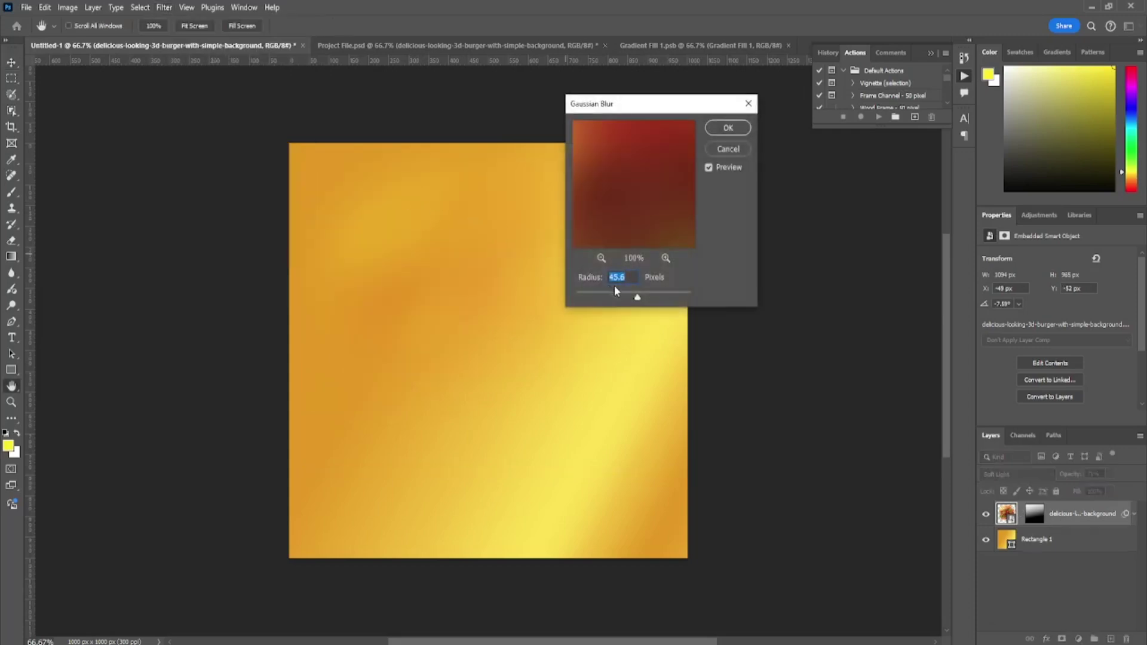
pyautogui.moveTo(601, 295); pyautogui.dragTo(605, 299)
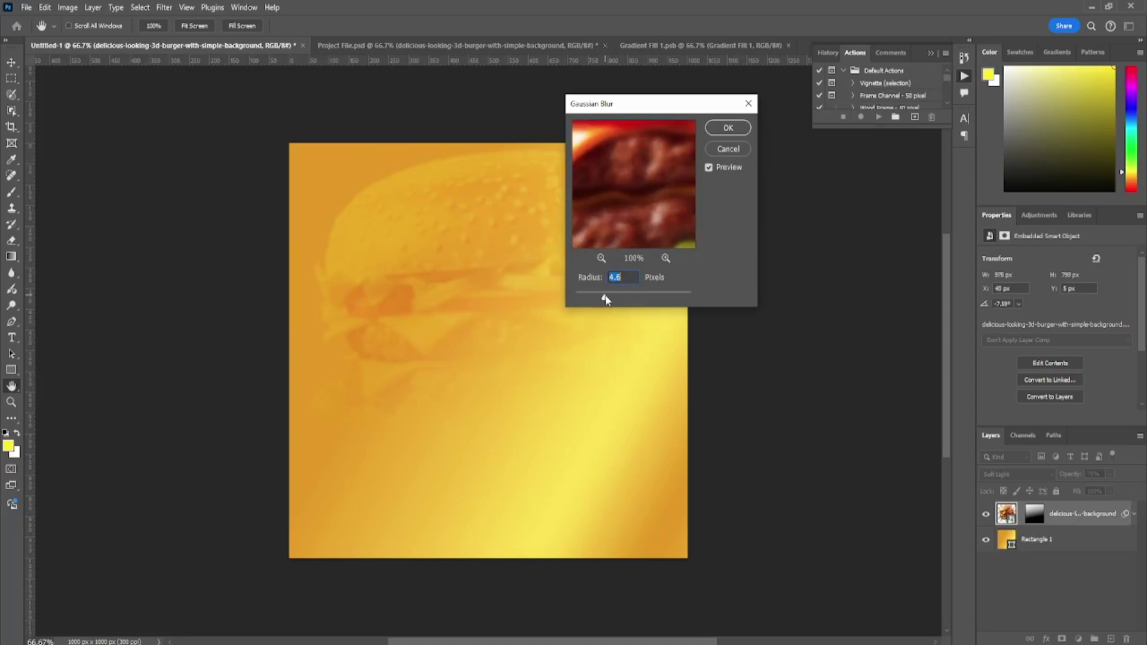
pyautogui.click(729, 128)
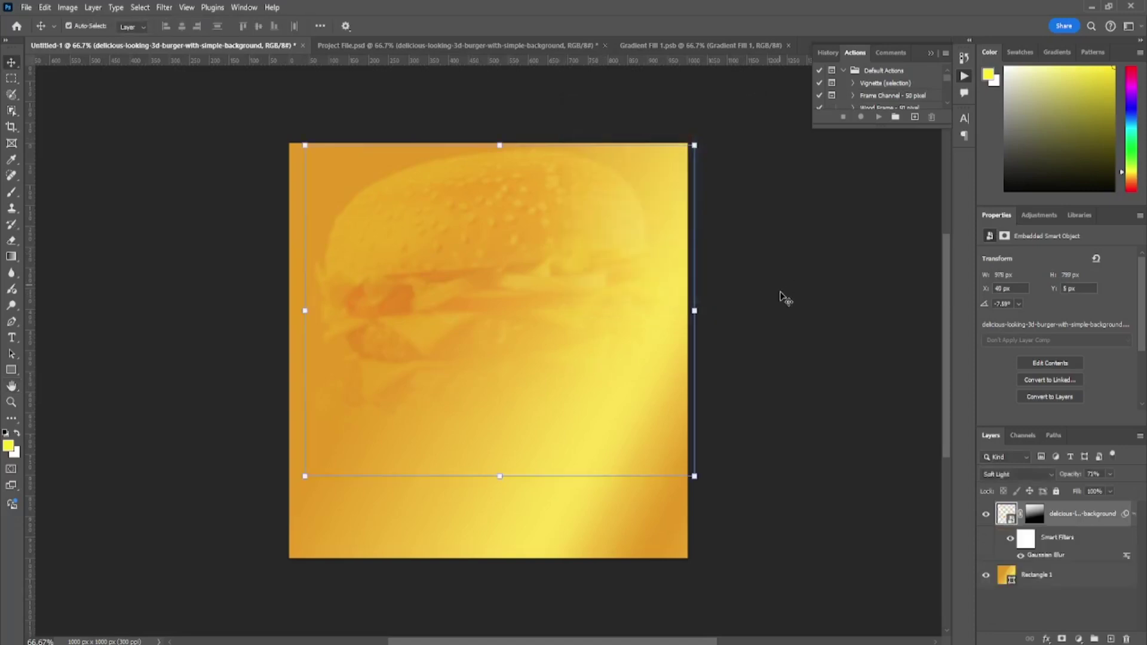
# Step: Raise the blurred burger's opacity to 85% and nudge it into position
pyautogui.click(1075, 514)
pyautogui.click(1110, 475)
pyautogui.click(812, 382)
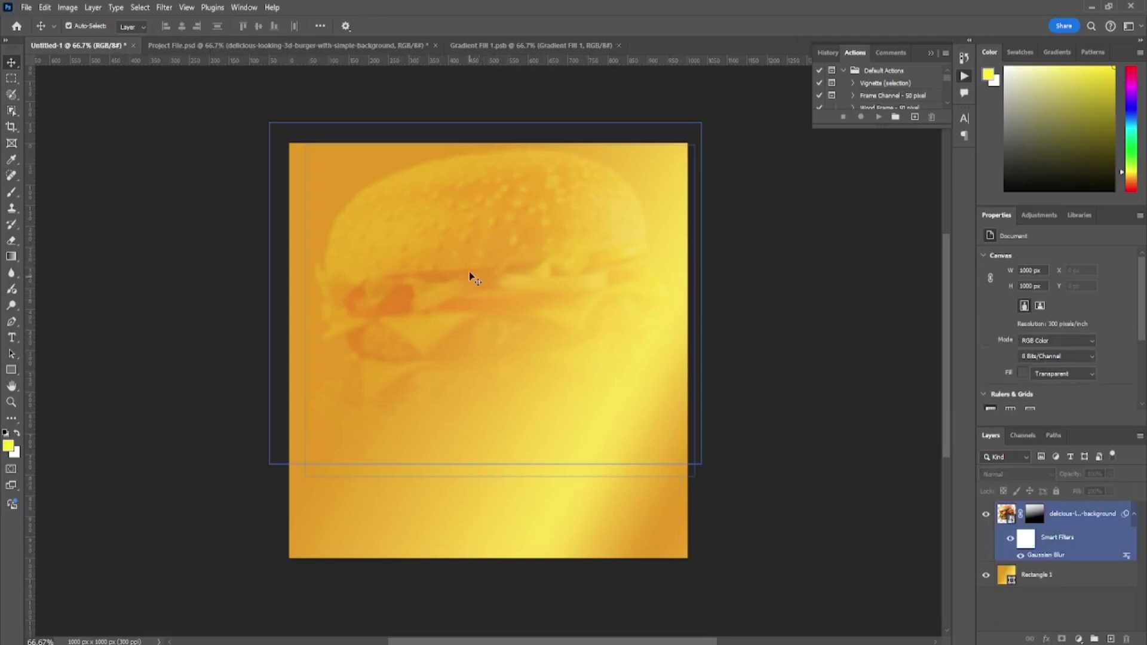
pyautogui.moveTo(469, 271); pyautogui.dragTo(473, 269)
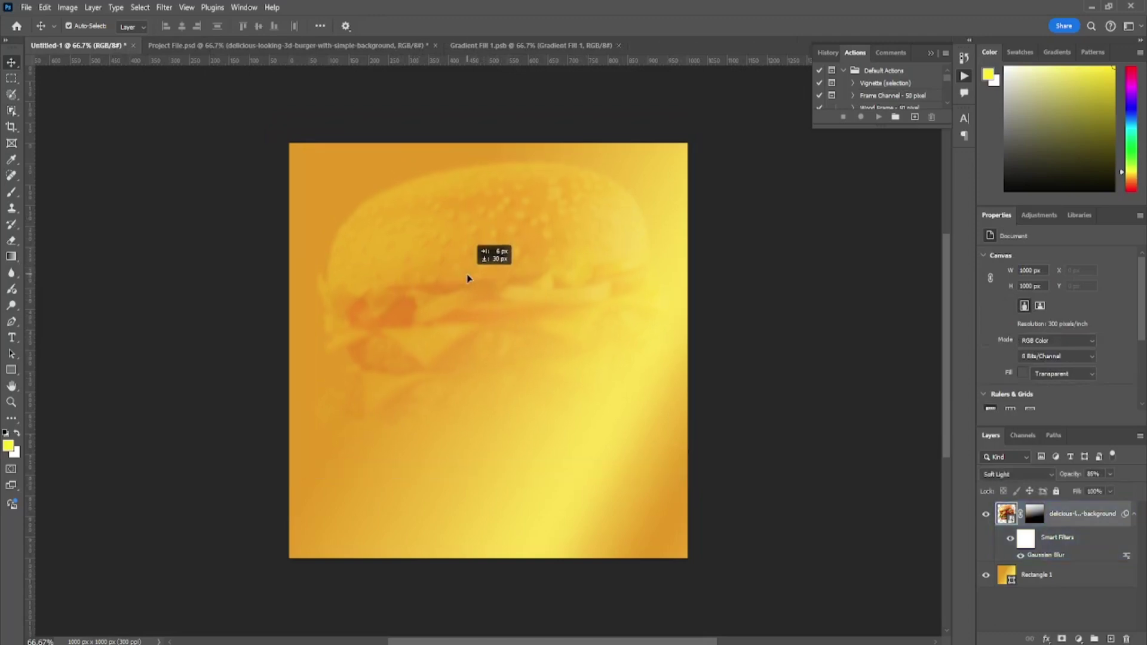
pyautogui.click(746, 307)
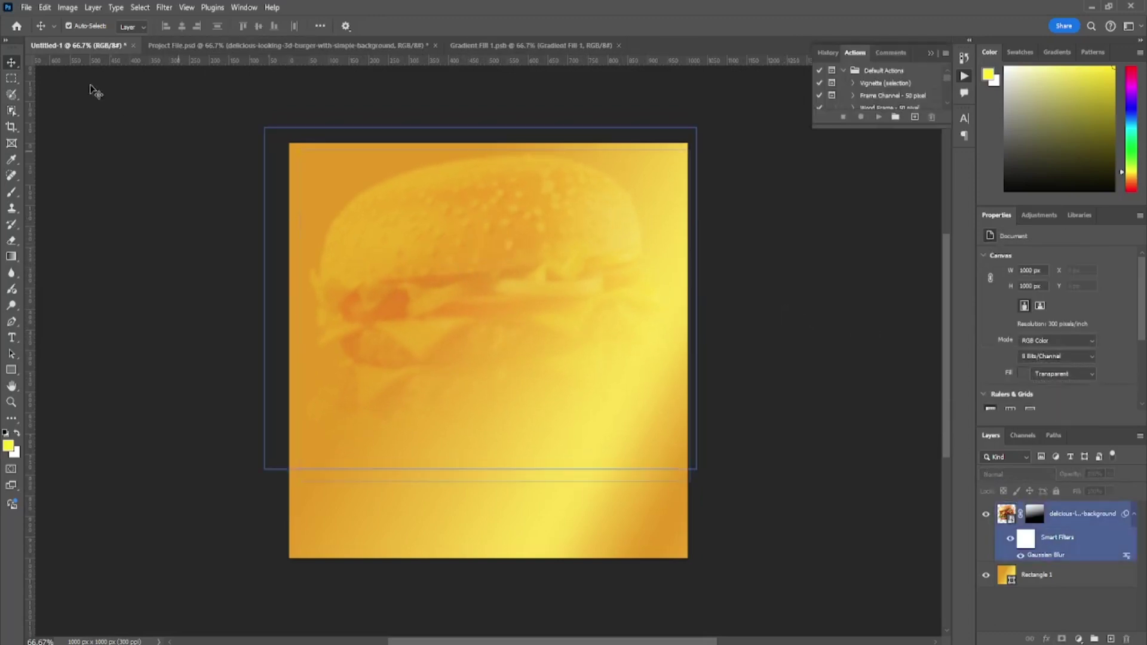
pyautogui.click(26, 7)
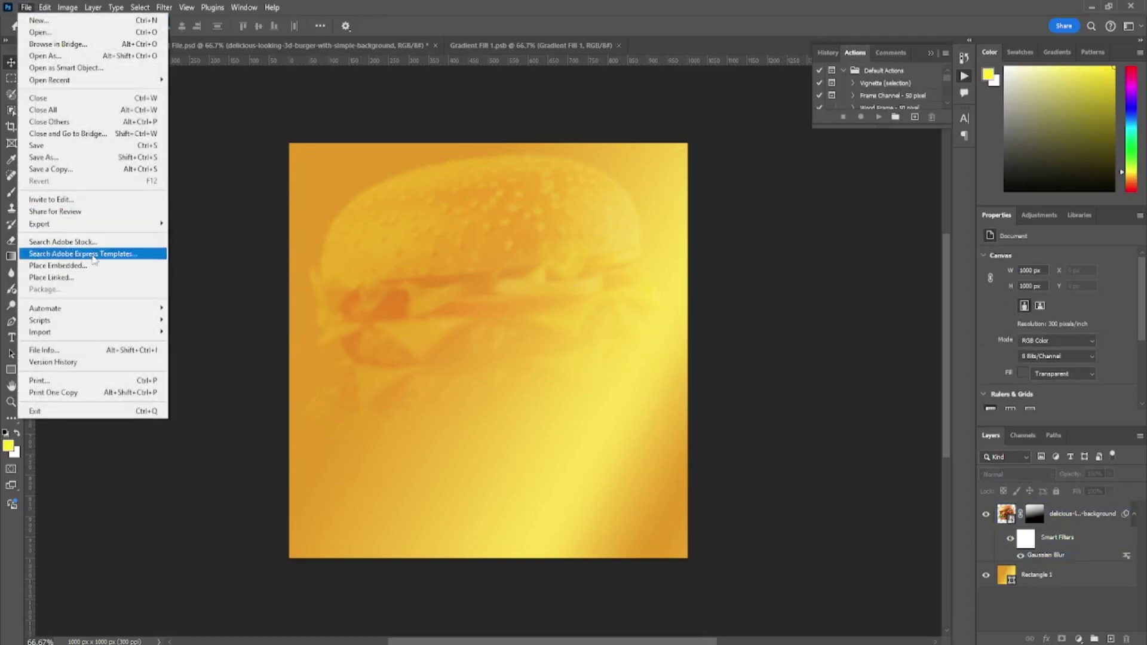
# Step: Embed a sharp burger photo scaled to 746 × 582 px and centred on the canvas
pyautogui.click(91, 266)
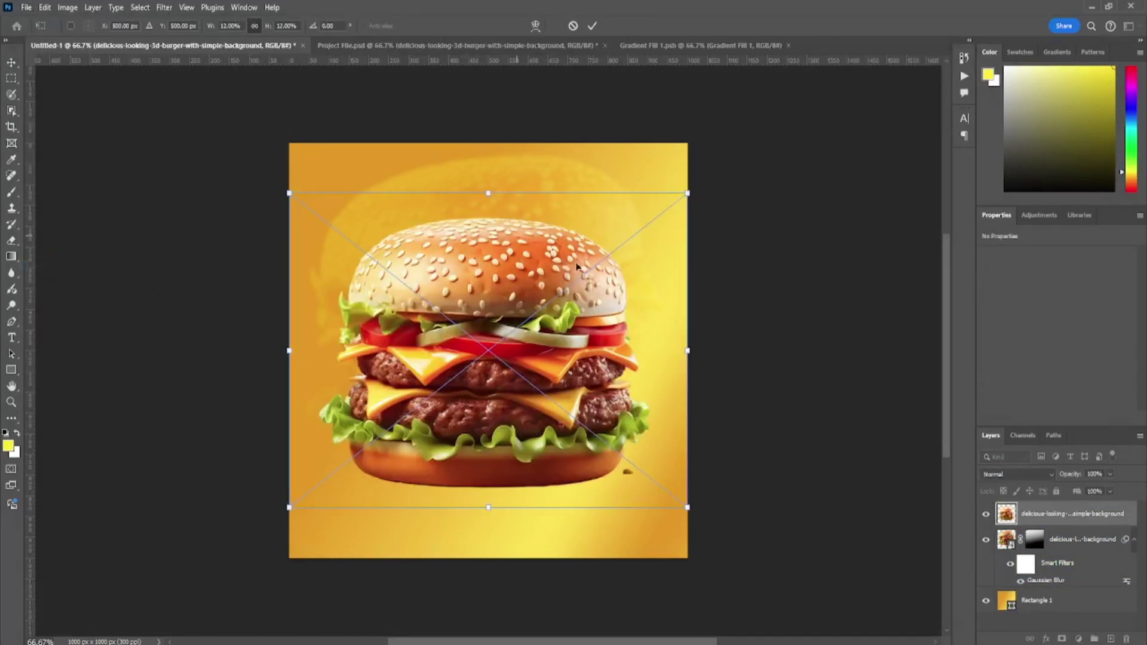
pyautogui.moveTo(688, 194); pyautogui.dragTo(676, 206)
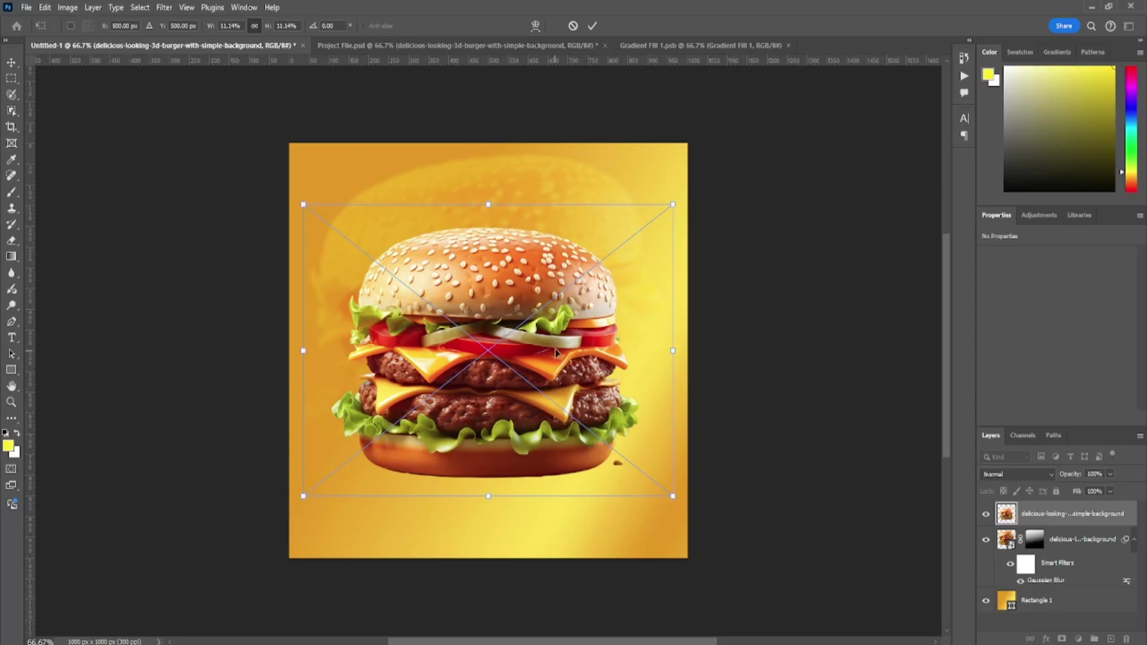
pyautogui.moveTo(554, 350); pyautogui.dragTo(554, 345)
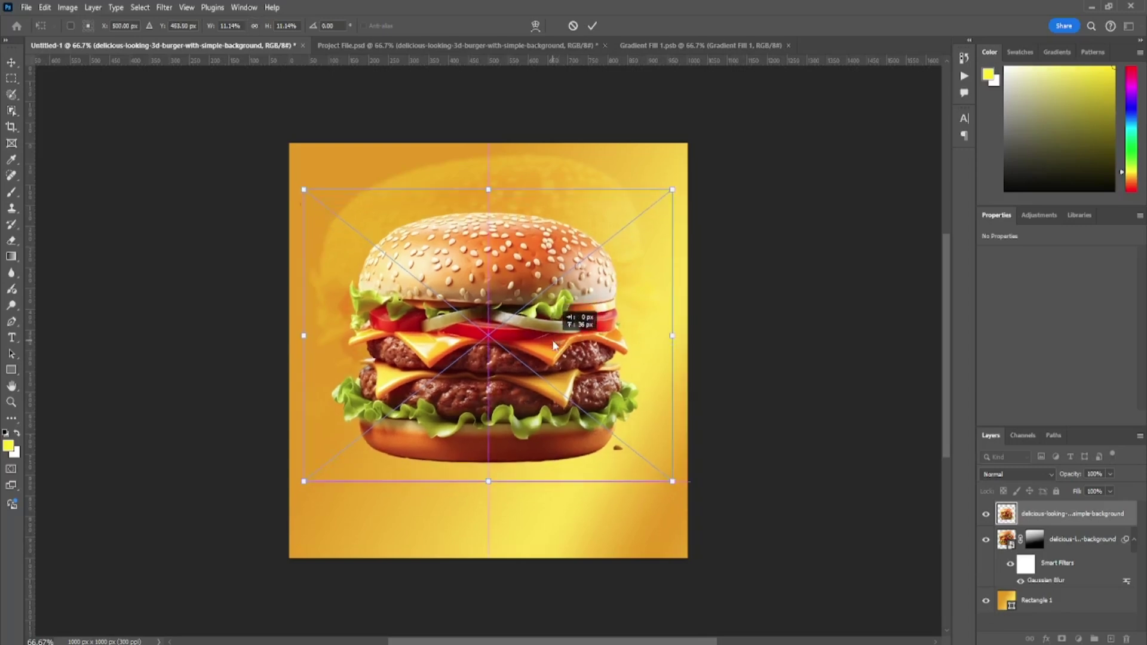
pyautogui.moveTo(671, 190); pyautogui.dragTo(662, 185)
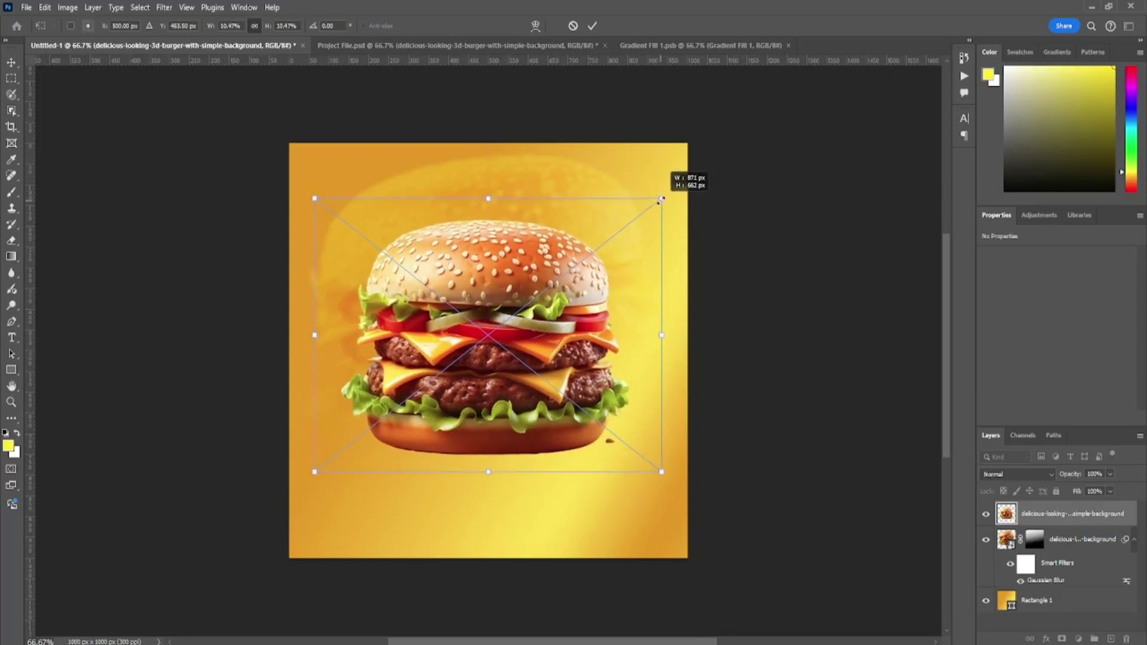
pyautogui.press('Return')
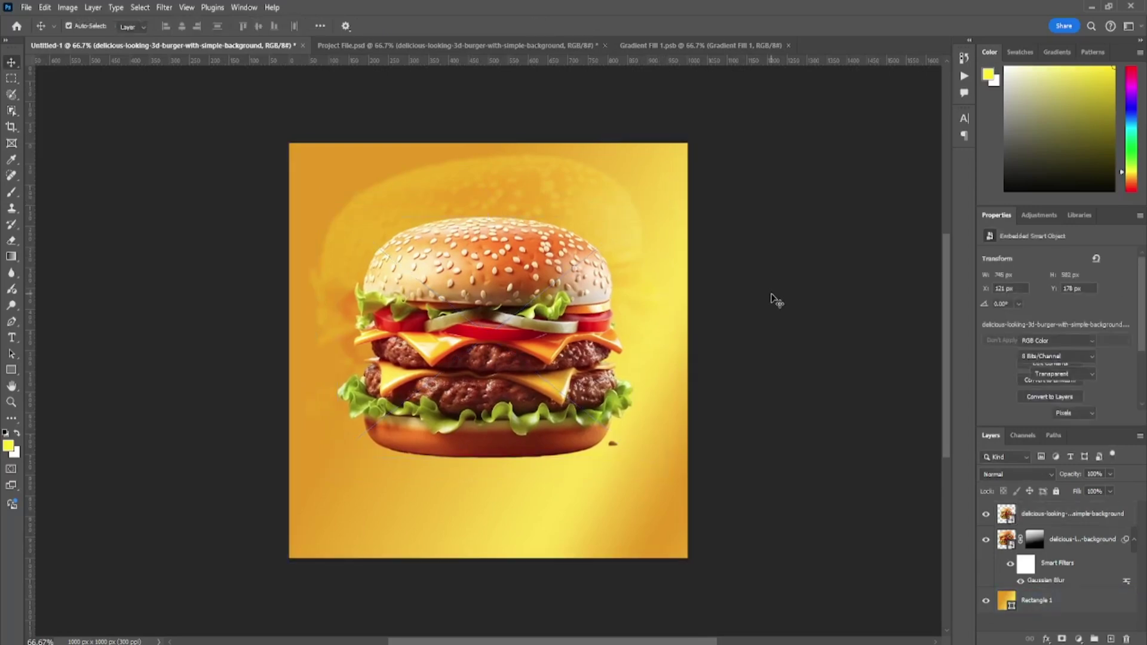
# Step: Zoom in and marquee-select the brown crumb beside the burger's bottom bun
pyautogui.scroll(2, 597, 525)
pyautogui.scroll(2, 596, 525)
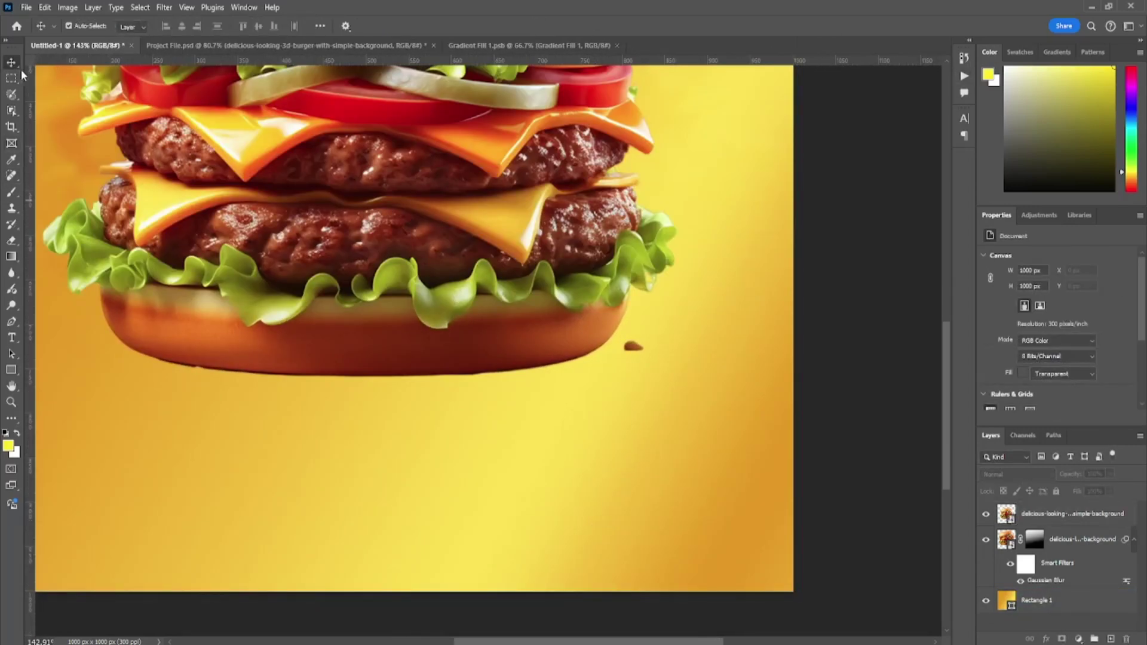
pyautogui.press('m')
pyautogui.scroll(2, 701, 336)
pyautogui.moveTo(619, 266); pyautogui.dragTo(543, 354)
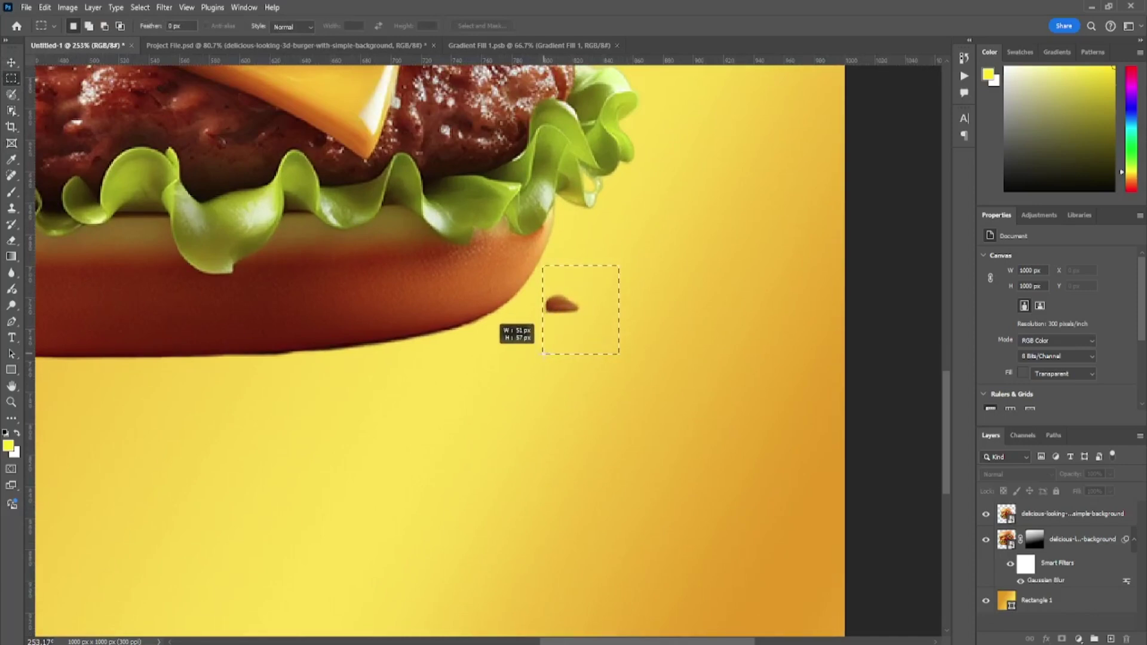
pyautogui.click(546, 357)
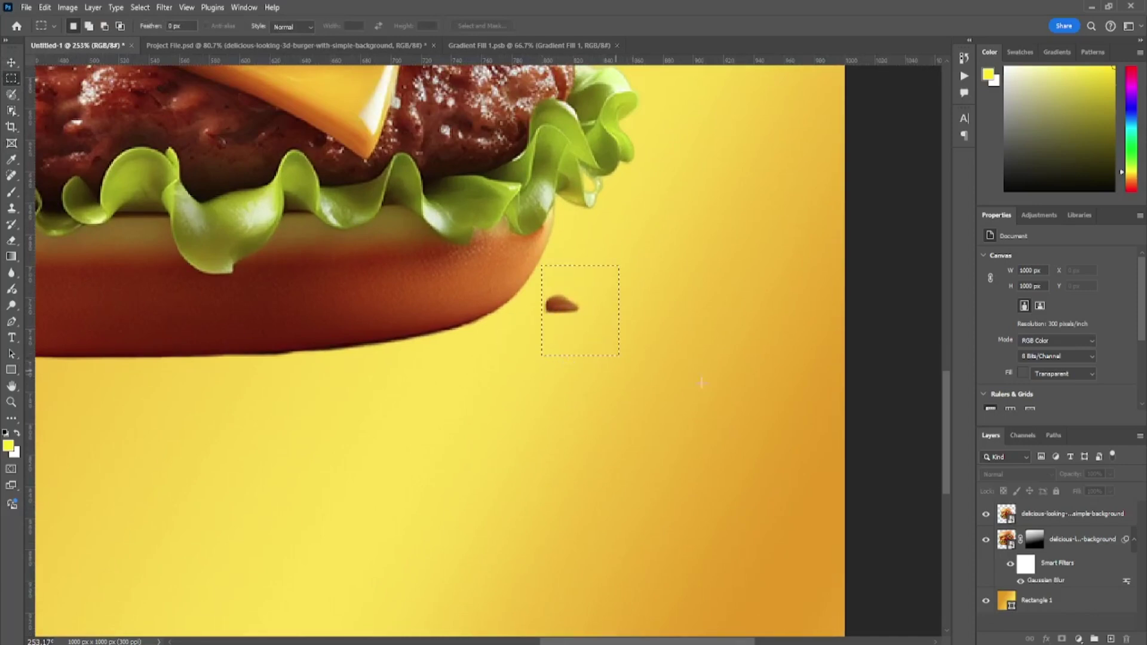
# Step: Rasterize the burger layer, delete the crumb, deselect, and fit the canvas in view
pyautogui.click(1036, 515)
pyautogui.rightClick(1036, 515)
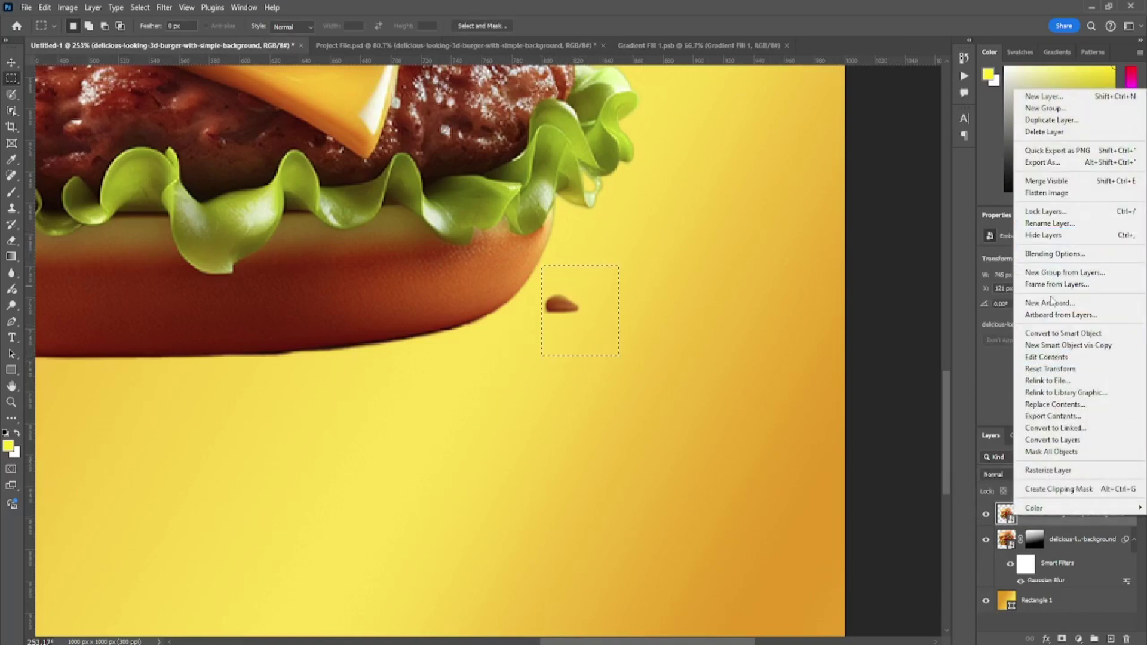
pyautogui.click(1048, 471)
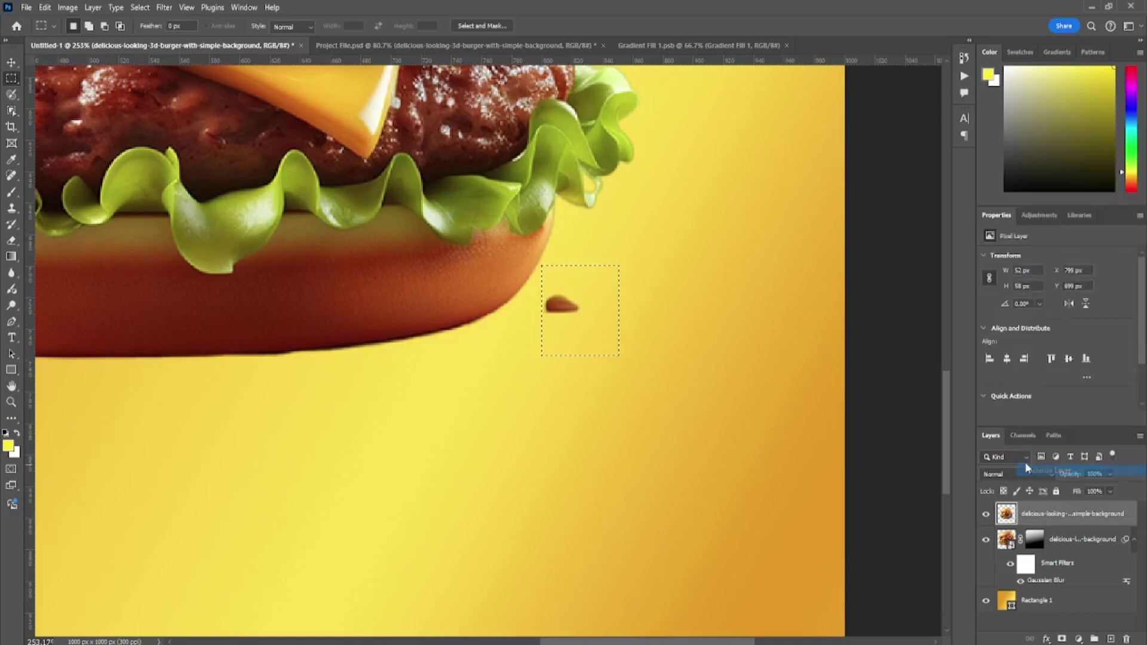
pyautogui.press('Delete')
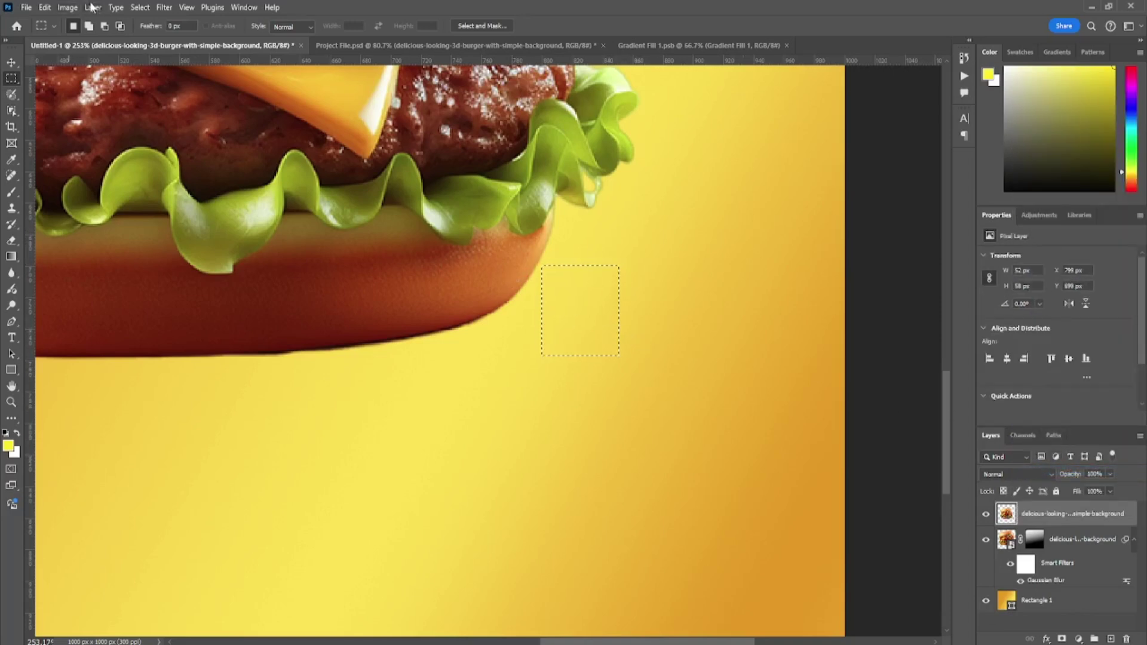
pyautogui.click(67, 8)
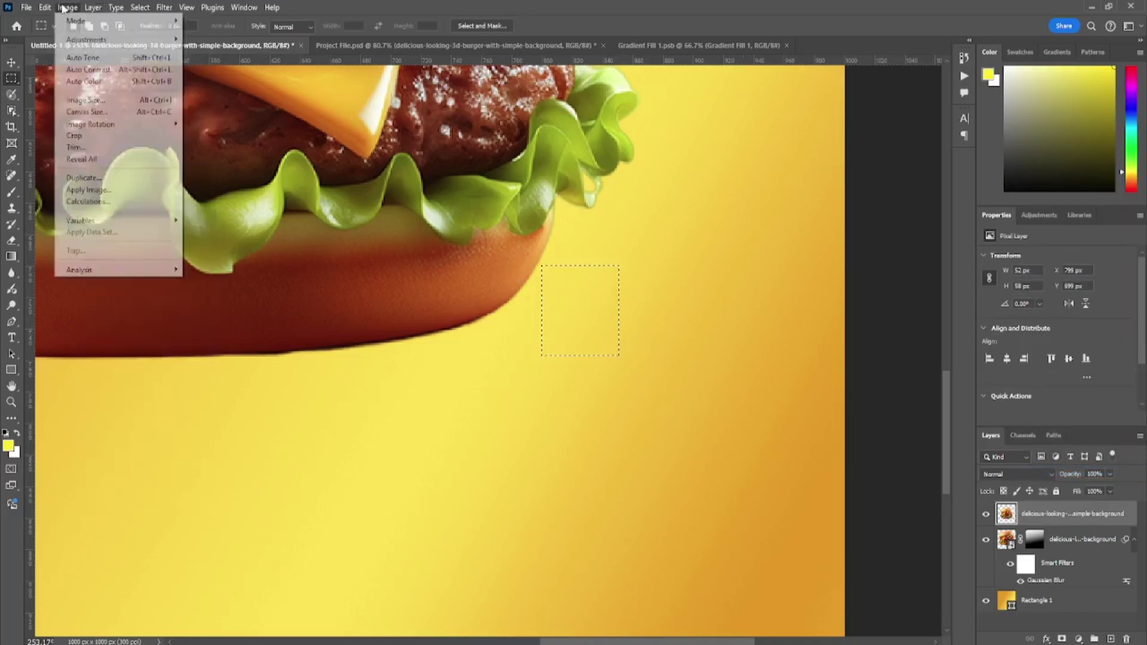
pyautogui.click(139, 7)
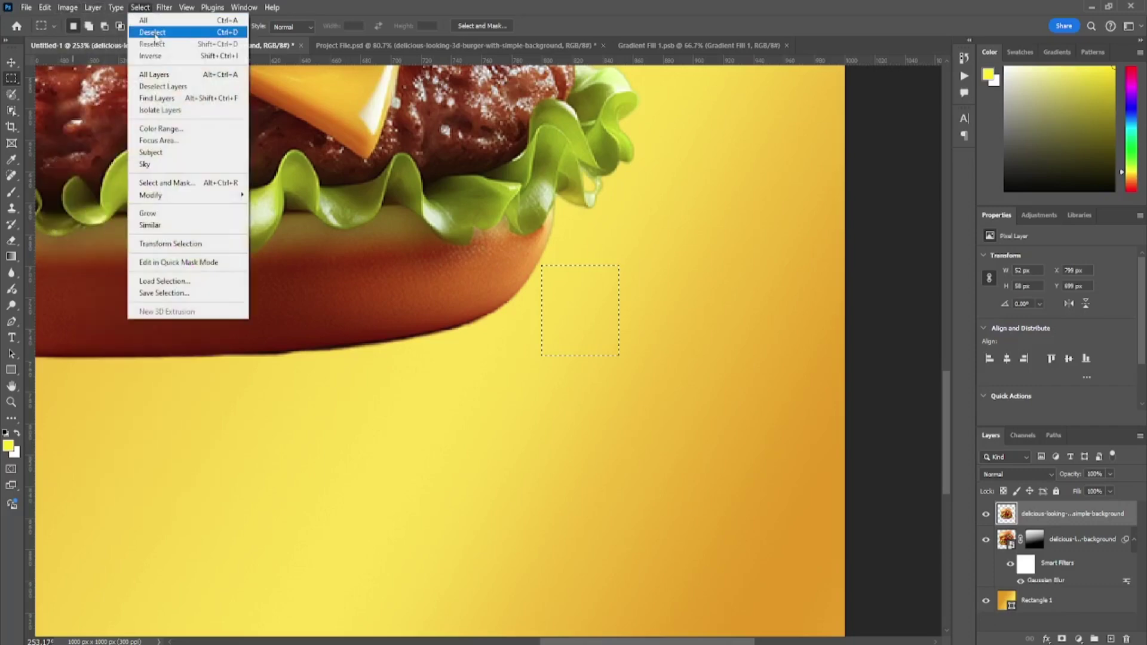
pyautogui.click(156, 33)
pyautogui.hotkey('ctrl', '0')
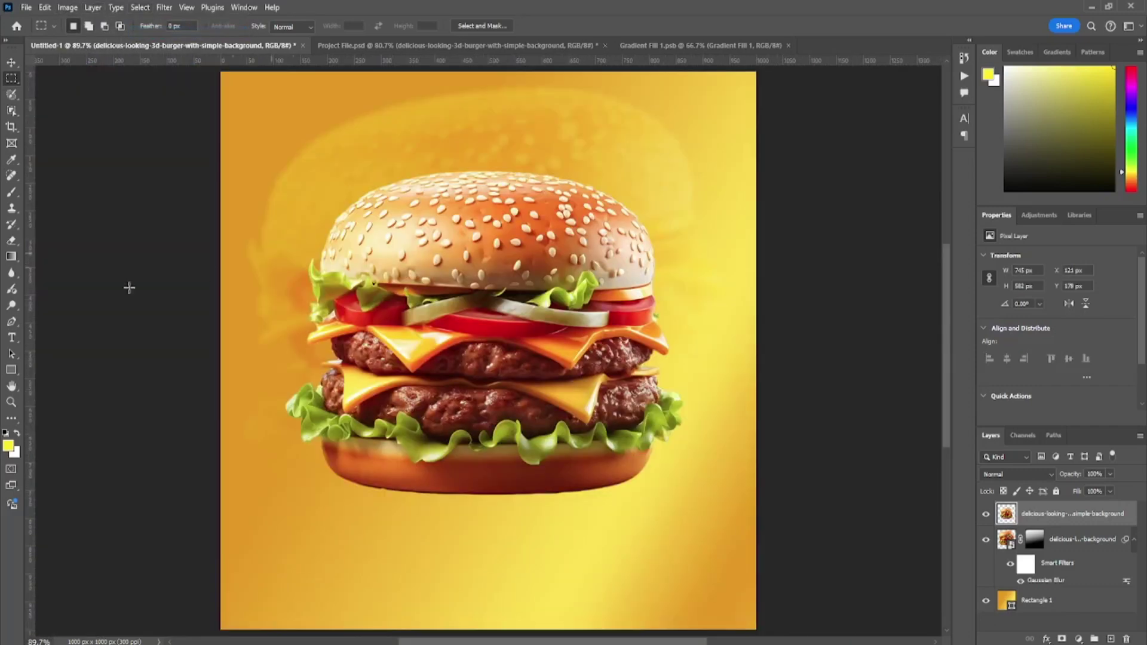
# Step: Paint a soft black dab on a new layer and squash it into a flat shadow
pyautogui.click(10, 195)
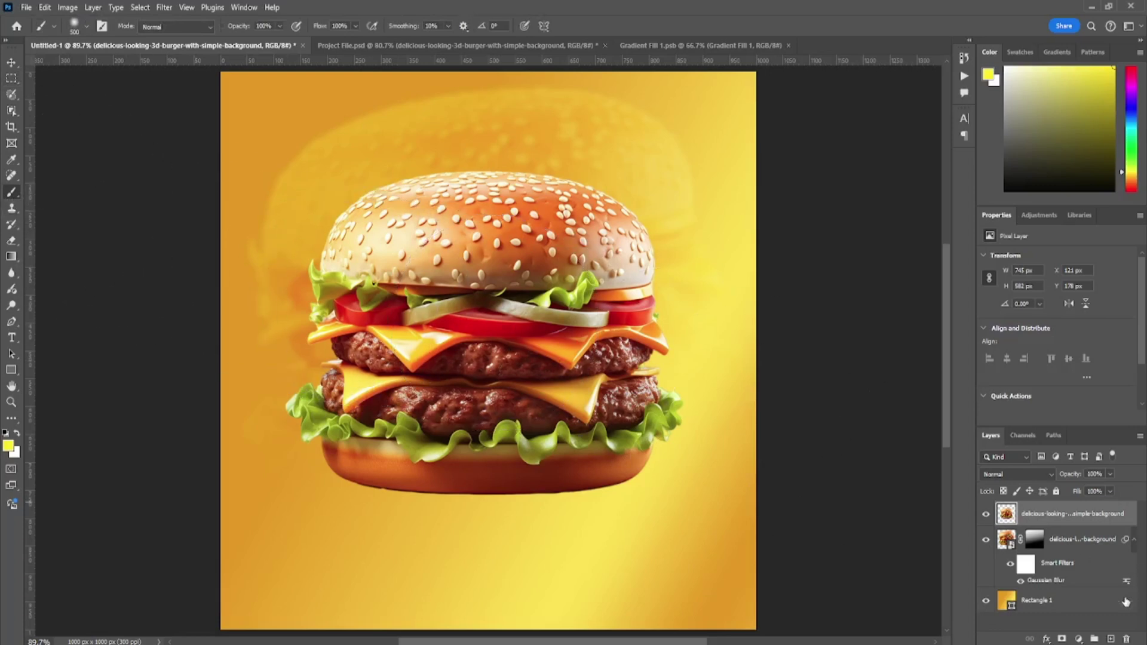
pyautogui.click(1111, 638)
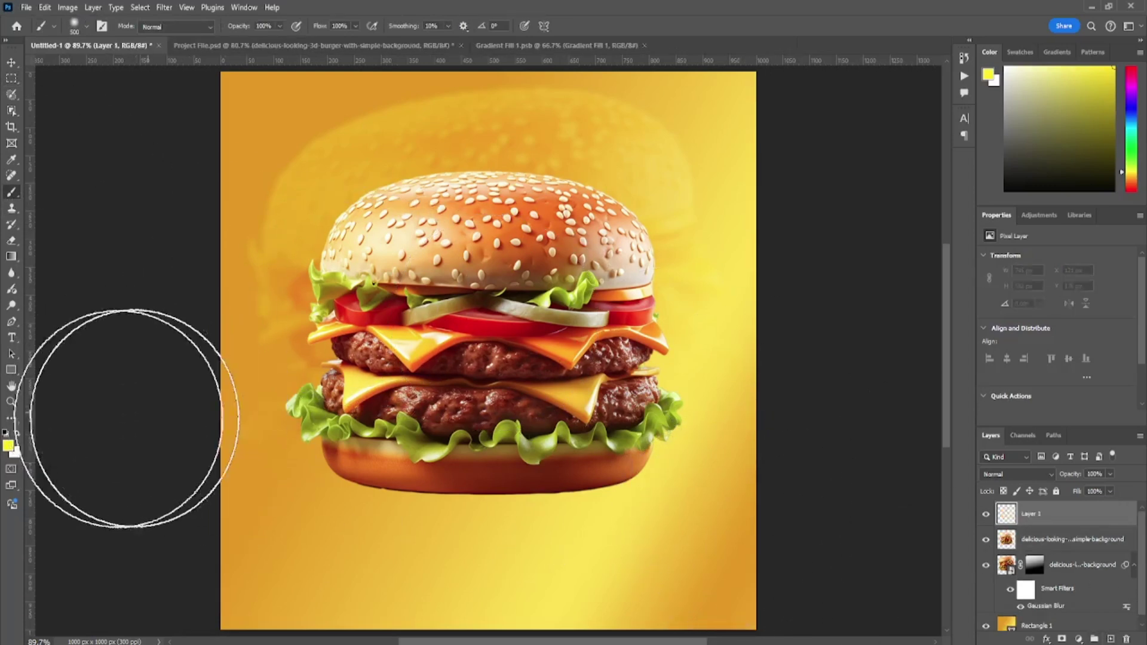
pyautogui.click(6, 433)
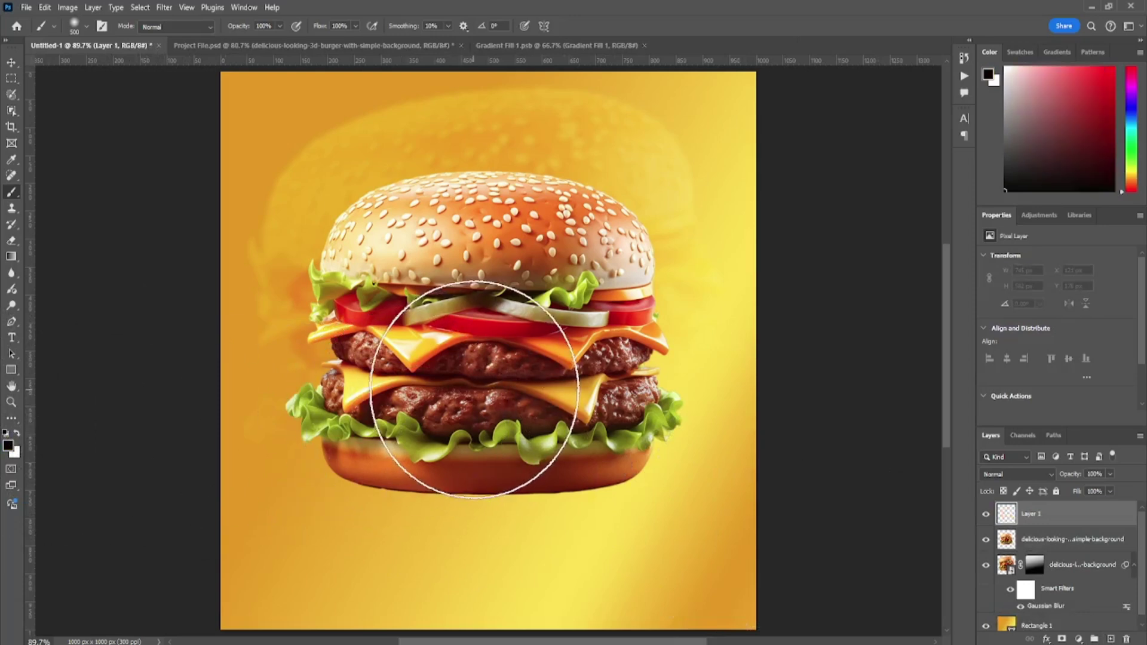
pyautogui.click(487, 387)
pyautogui.click(11, 62)
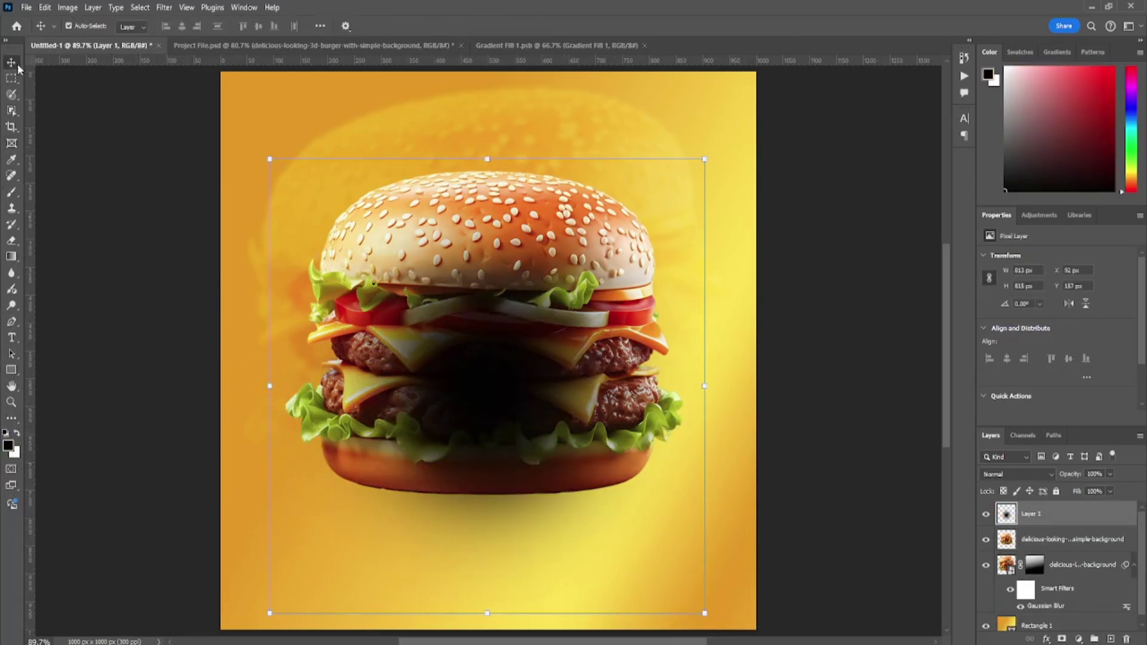
pyautogui.moveTo(487, 160)
pyautogui.mouseDown()
pyautogui.moveTo(519, 538)
pyautogui.moveTo(514, 493)
pyautogui.mouseUp()
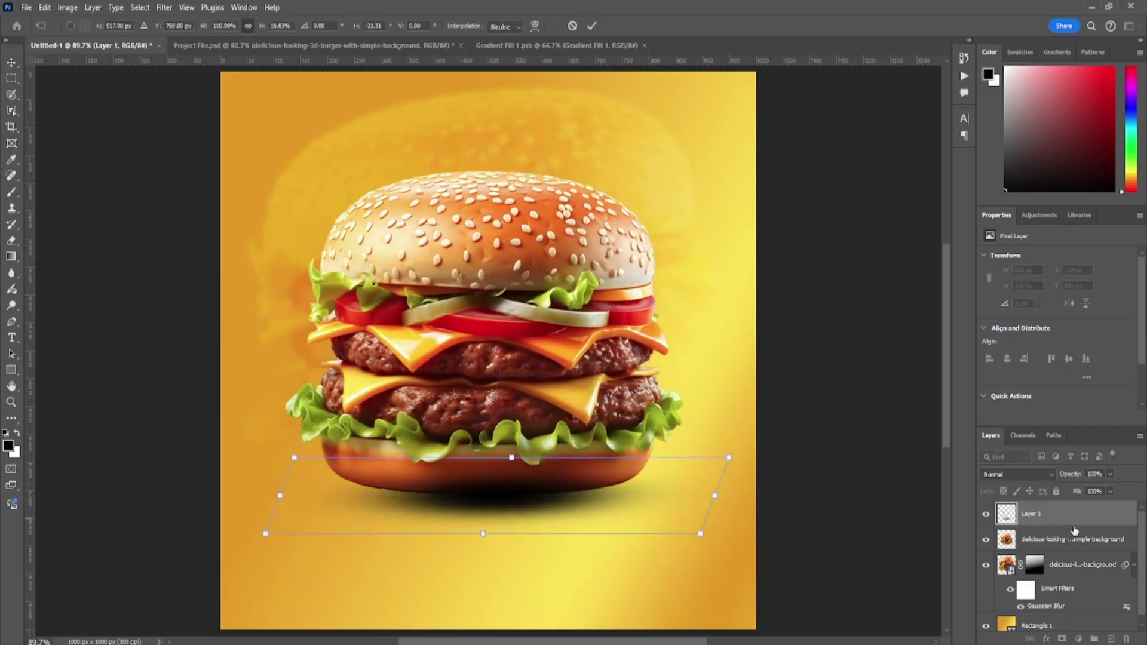
# Step: Move the shadow below the burger layer and warp it into perspective under the bun
pyautogui.moveTo(1074, 530); pyautogui.dragTo(1074, 553)
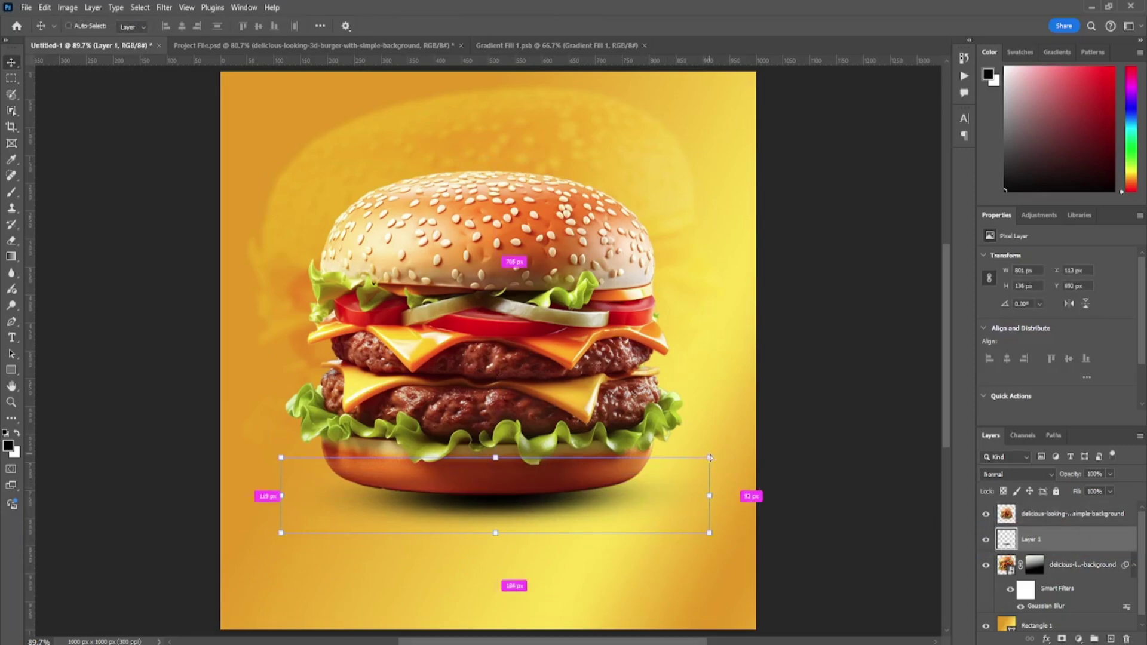
pyautogui.hotkey('ctrl', 't')
pyautogui.moveTo(709, 458); pyautogui.dragTo(897, 458)
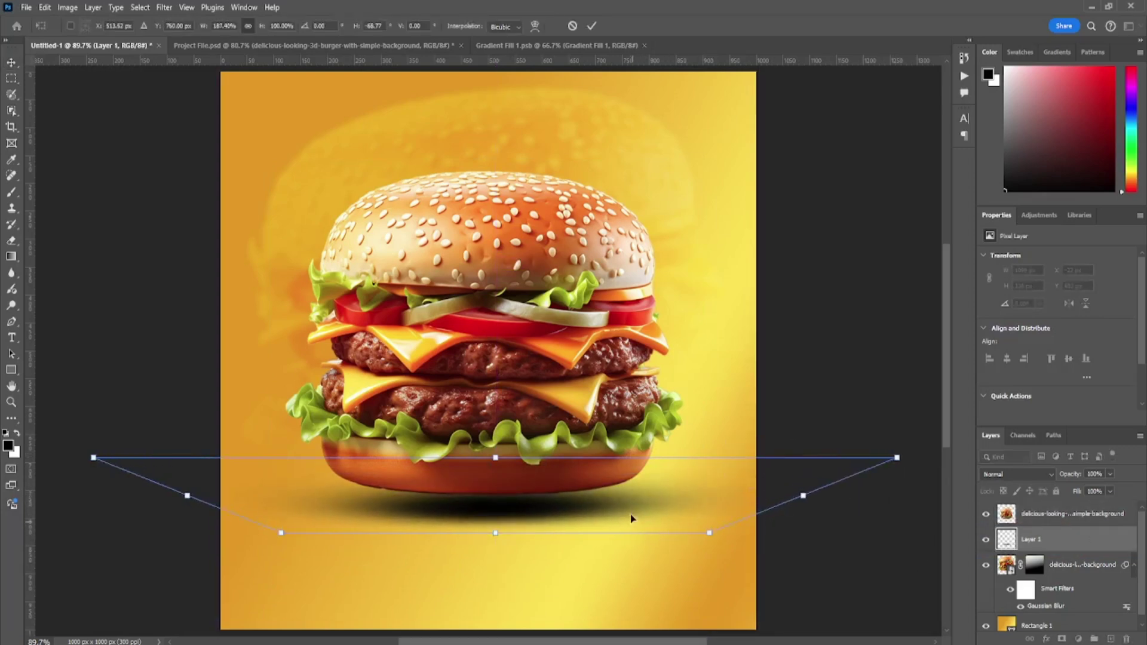
pyautogui.moveTo(631, 515); pyautogui.dragTo(629, 498)
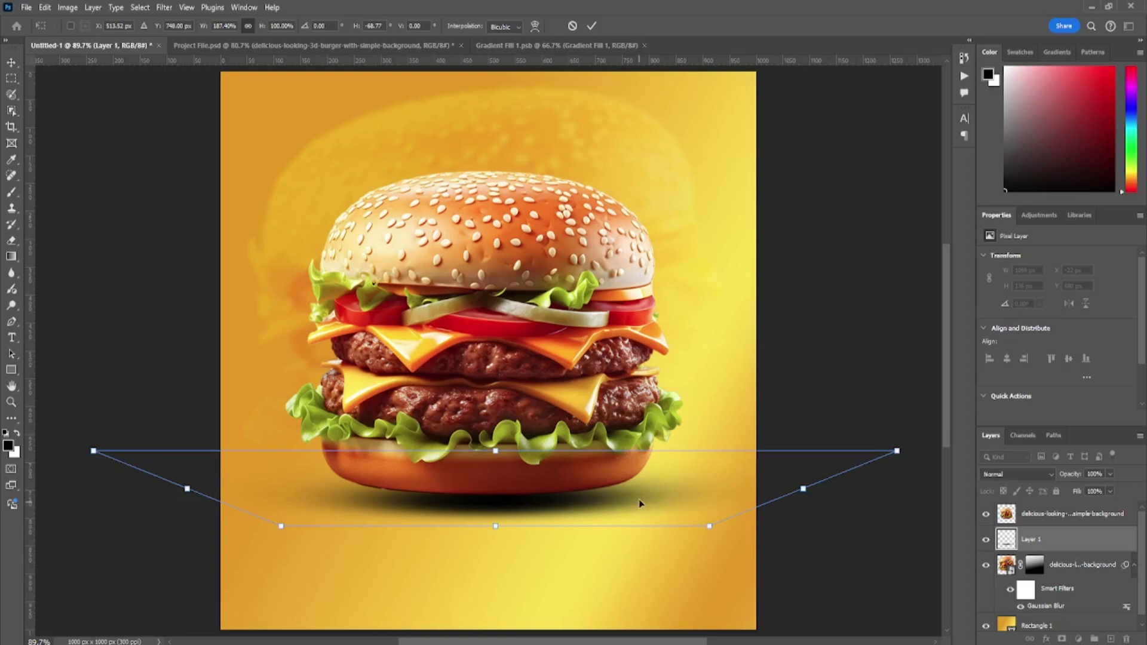
pyautogui.moveTo(639, 503); pyautogui.dragTo(639, 496)
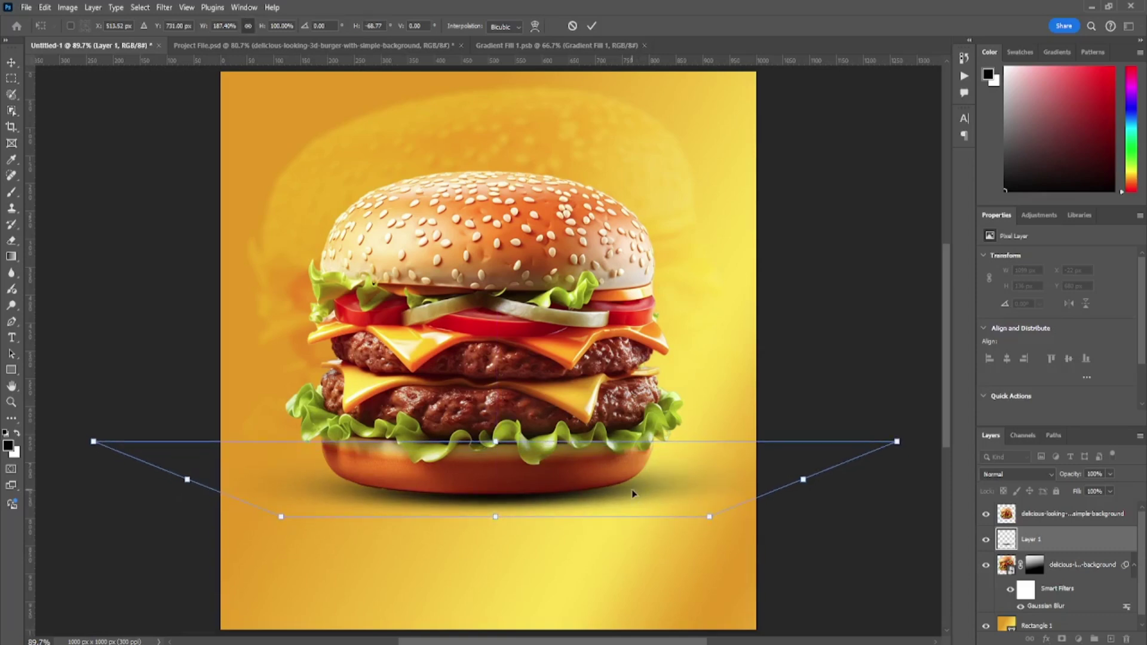
pyautogui.press('Return')
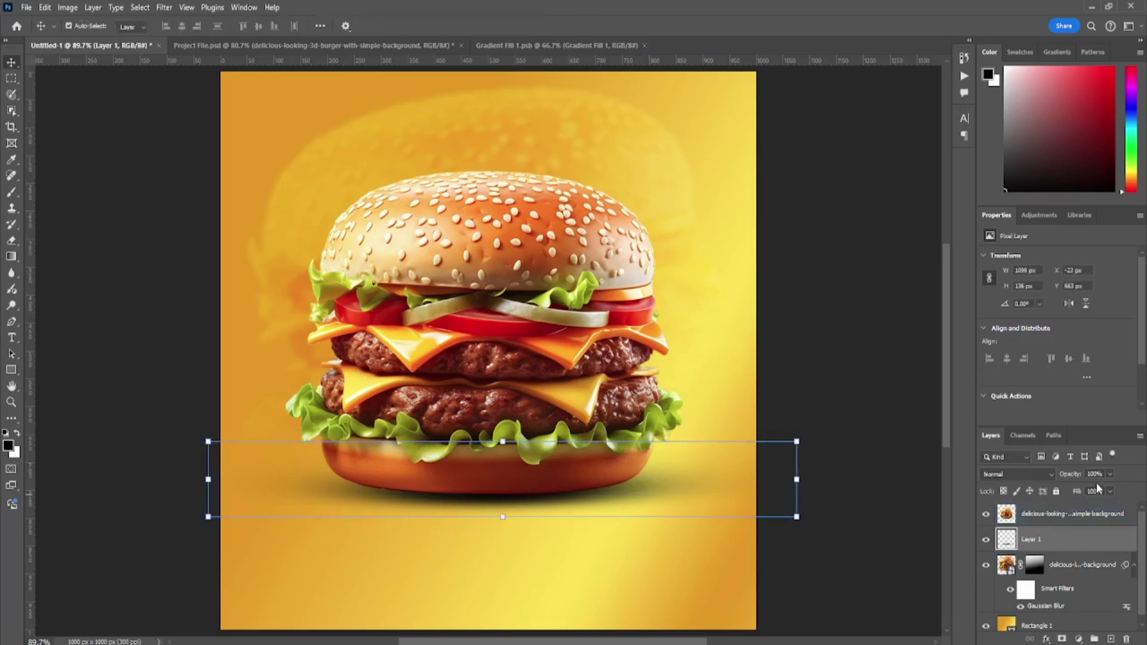
# Step: Set the shadow layer (Layer 1) opacity to 65%
pyautogui.moveTo(1084, 491); pyautogui.dragTo(1102, 490)
pyautogui.click(884, 383)
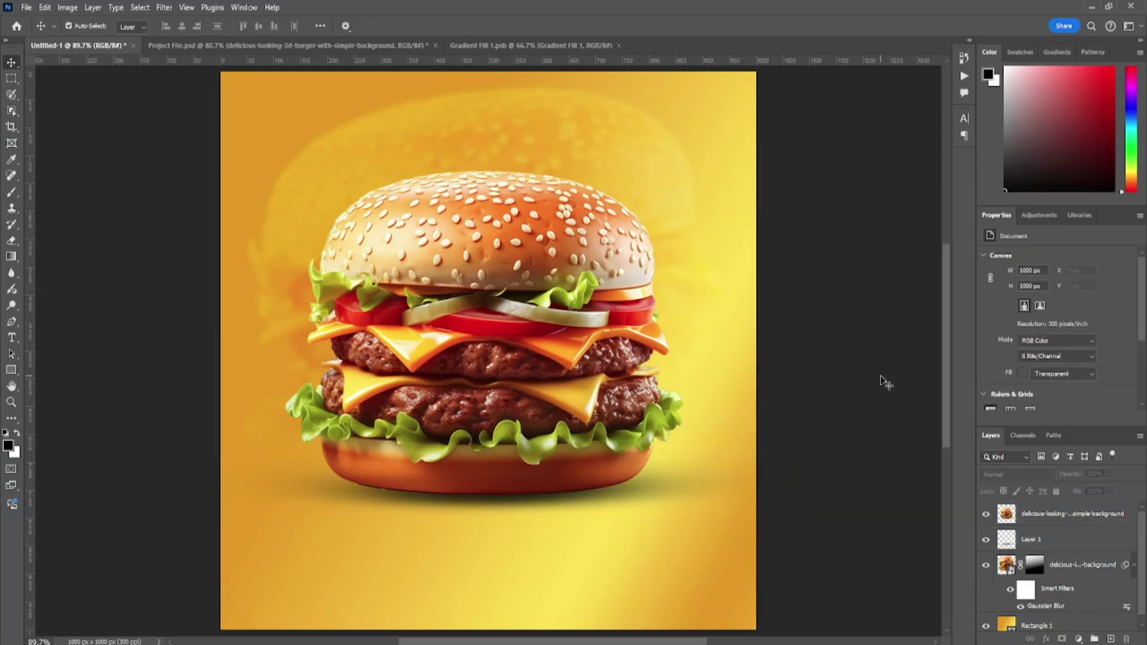
pyautogui.click(1051, 514)
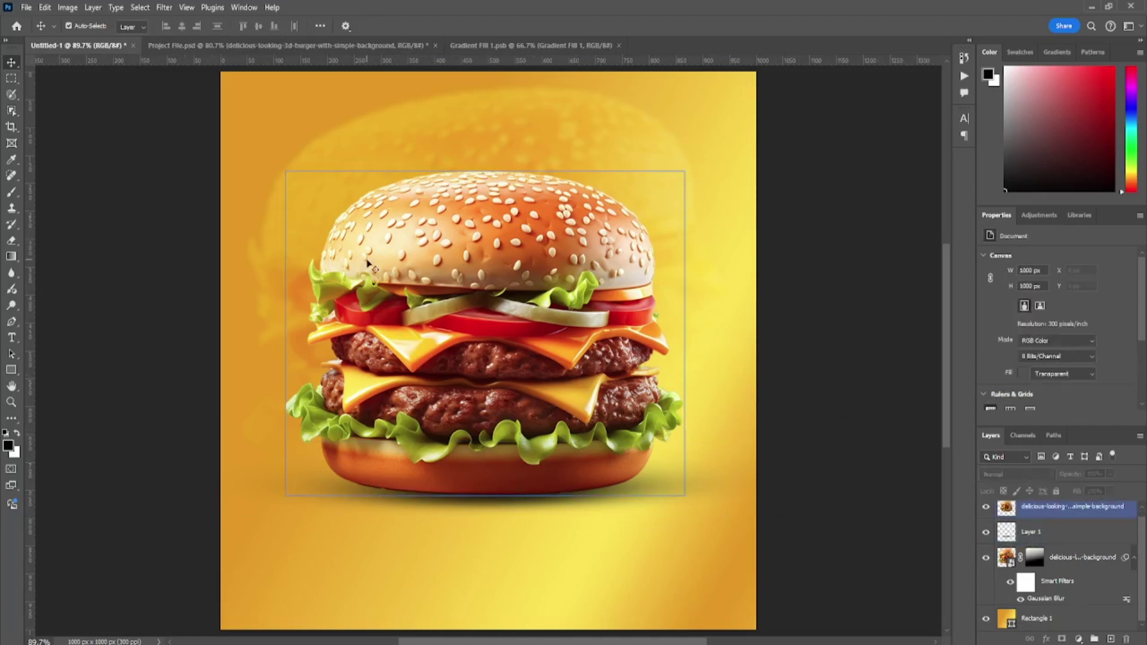
pyautogui.click(1016, 511)
pyautogui.click(1031, 539)
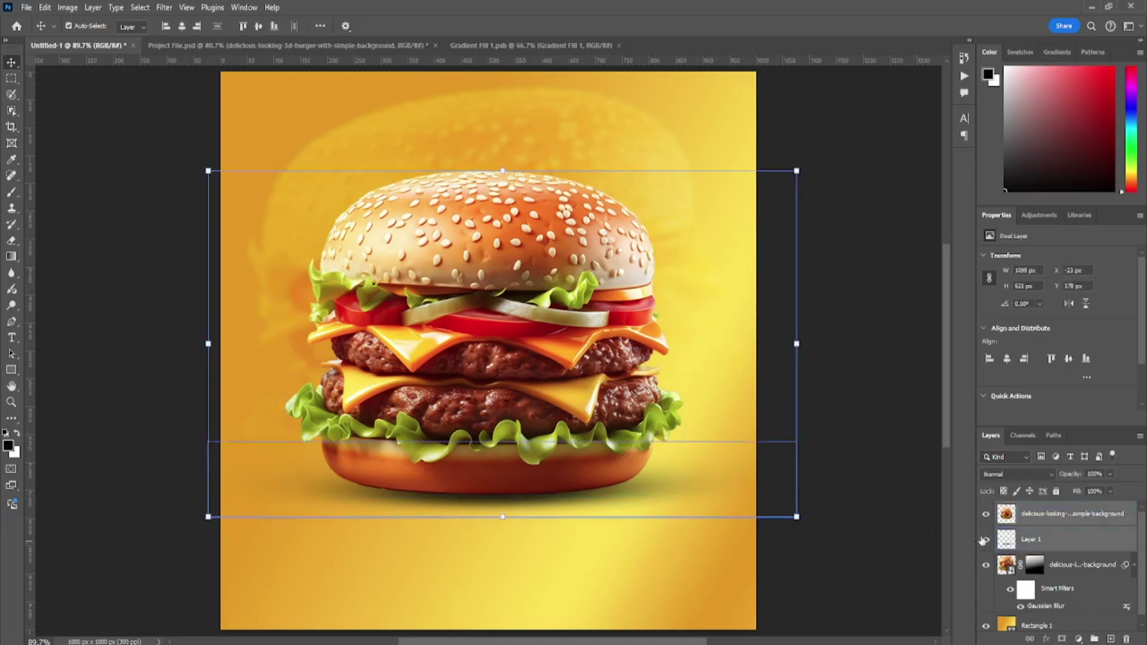
# Step: Move the burger and its shadow down together about 17 px with Free Transform
pyautogui.moveTo(529, 365); pyautogui.dragTo(541, 394)
pyautogui.keyDown('ctrl'); pyautogui.click(1054, 513); pyautogui.keyUp('ctrl')
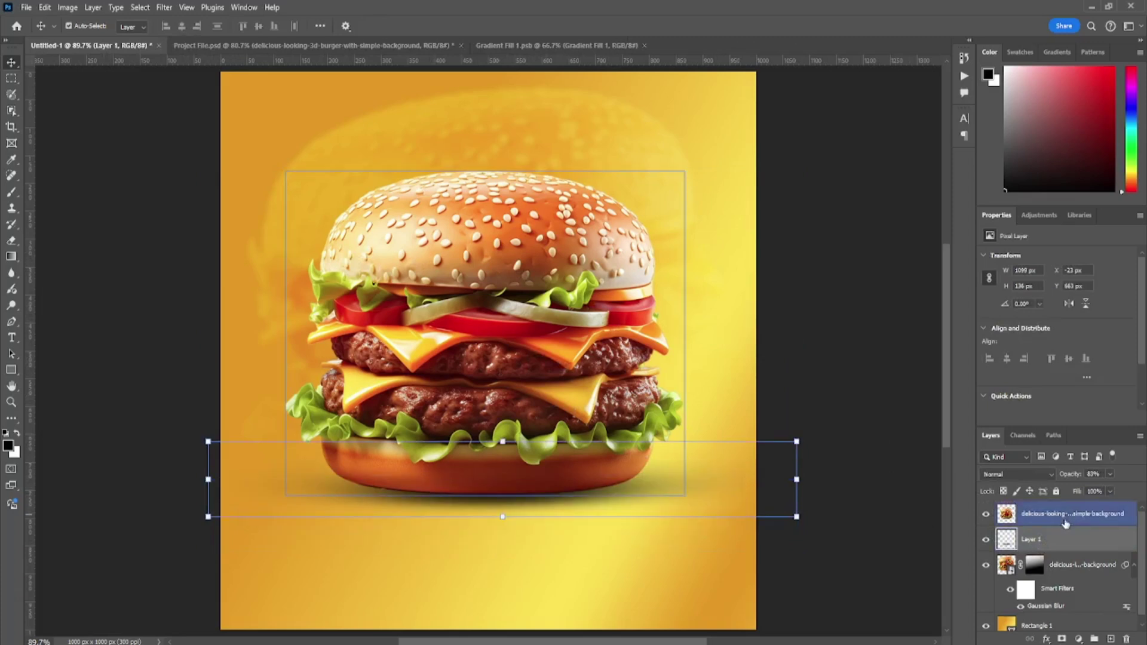
pyautogui.moveTo(471, 380); pyautogui.dragTo(472, 406)
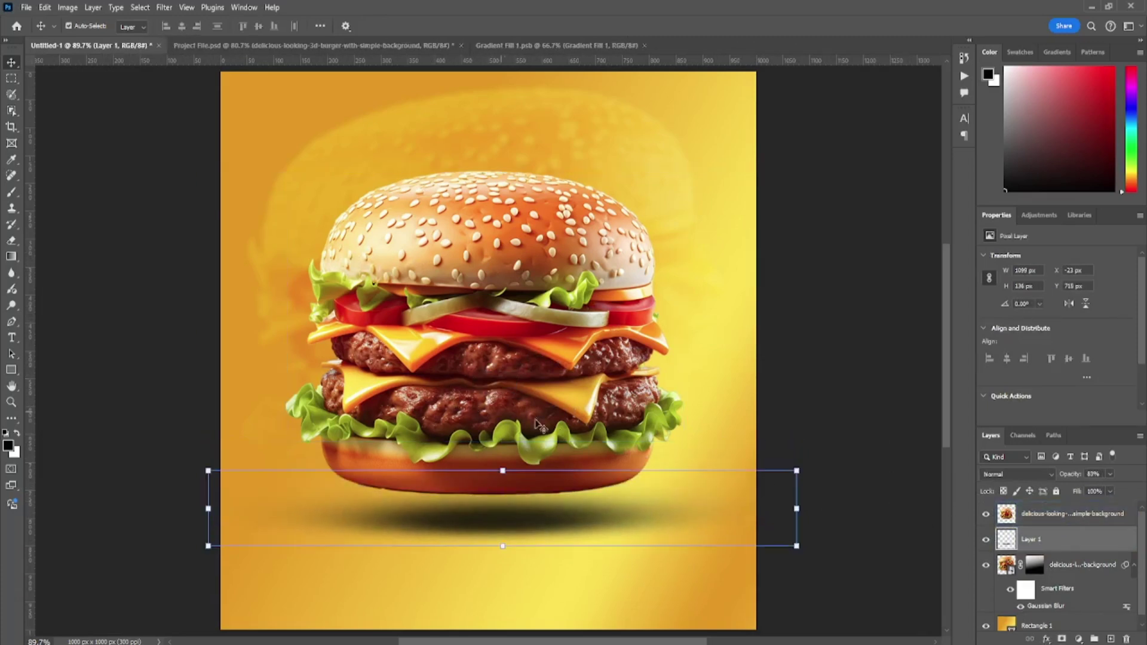
pyautogui.hotkey('ctrl', 'z')
pyautogui.keyDown('ctrl'); pyautogui.click(1033, 515); pyautogui.keyUp('ctrl')
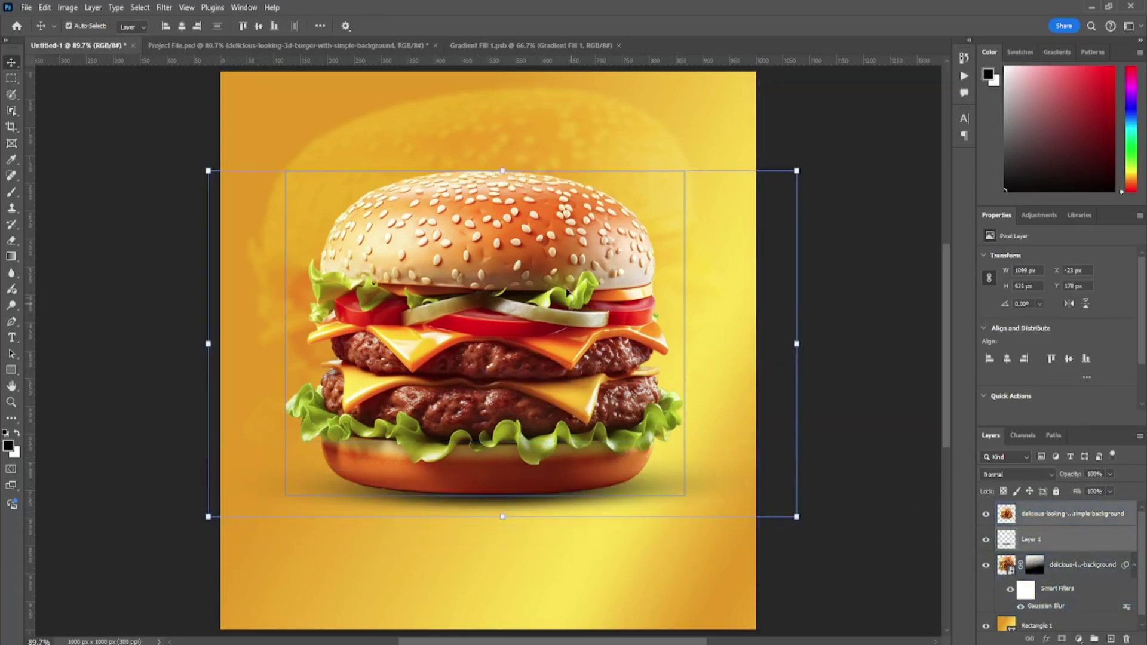
pyautogui.hotkey('ctrl', 't')
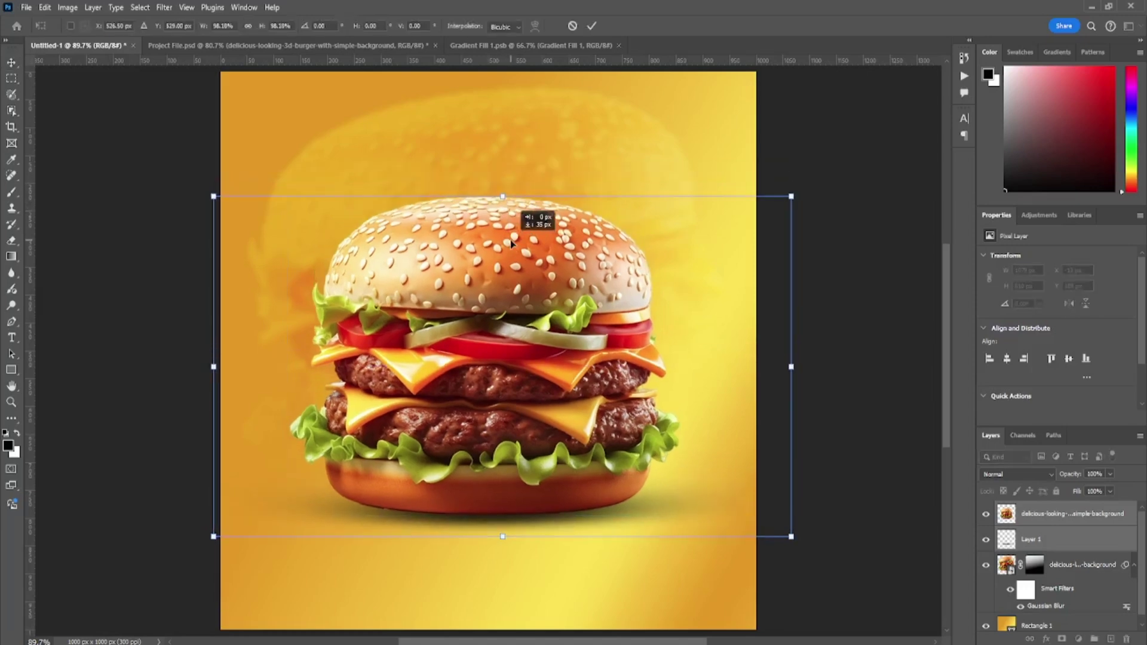
pyautogui.moveTo(501, 203); pyautogui.dragTo(511, 235)
pyautogui.press('Return')
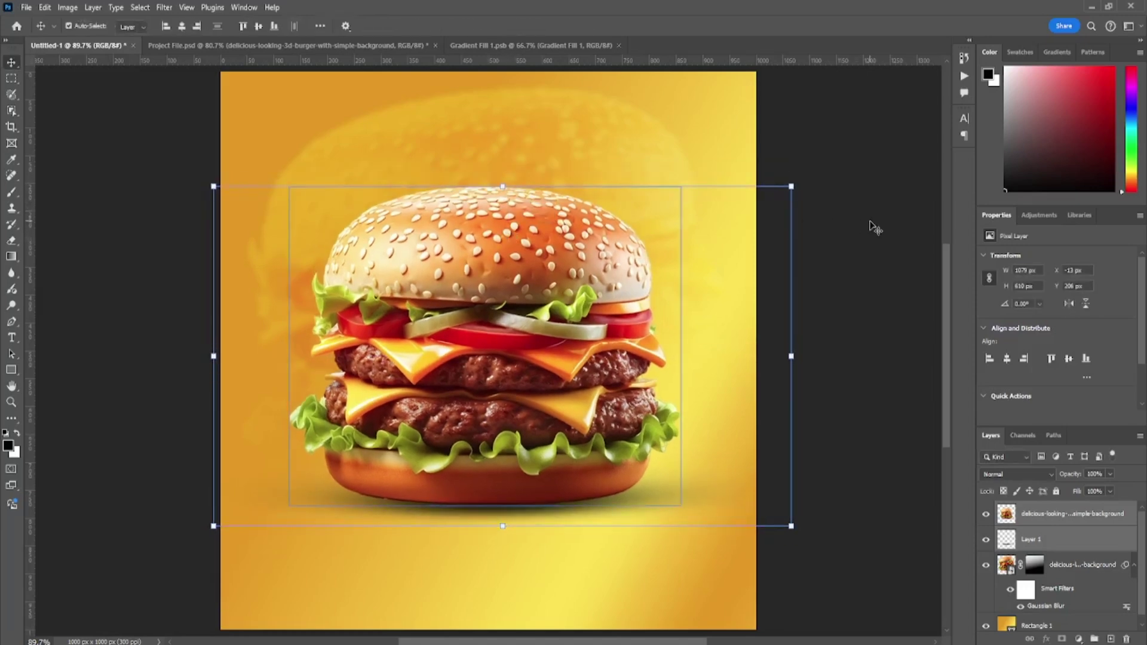
pyautogui.click(871, 224)
# Step: Add a two-line 'CHEEZY BURGER' text layer above the burger
pyautogui.click(418, 146)
pyautogui.scroll(2, 428, 146)
pyautogui.scroll(1, 421, 172)
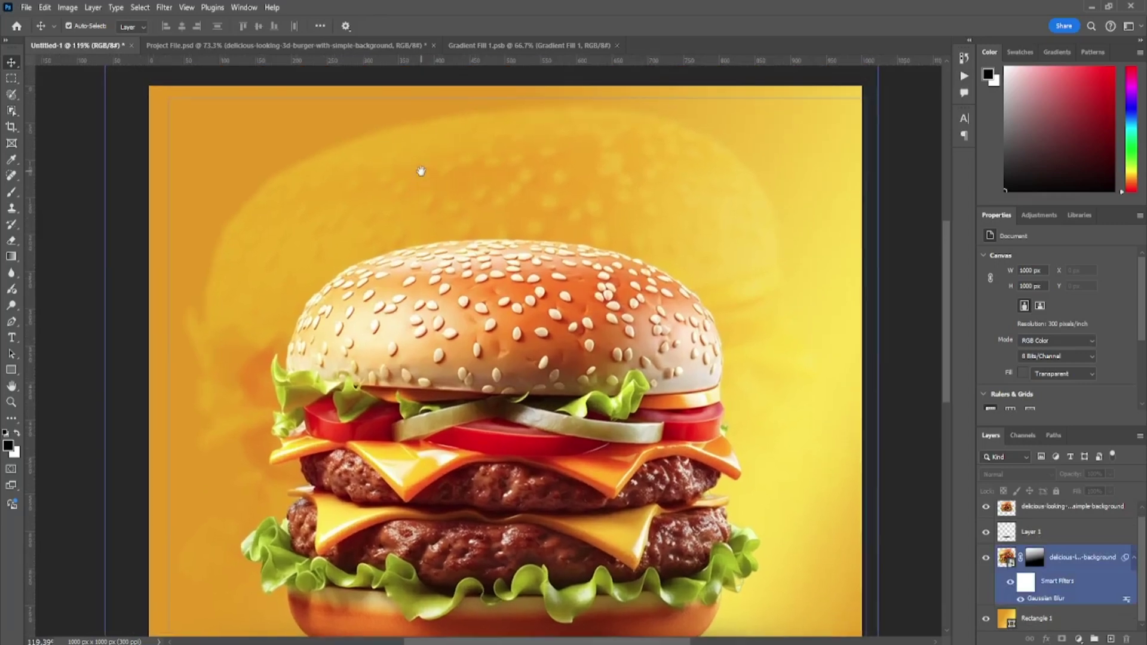
pyautogui.click(37, 256)
pyautogui.click(11, 338)
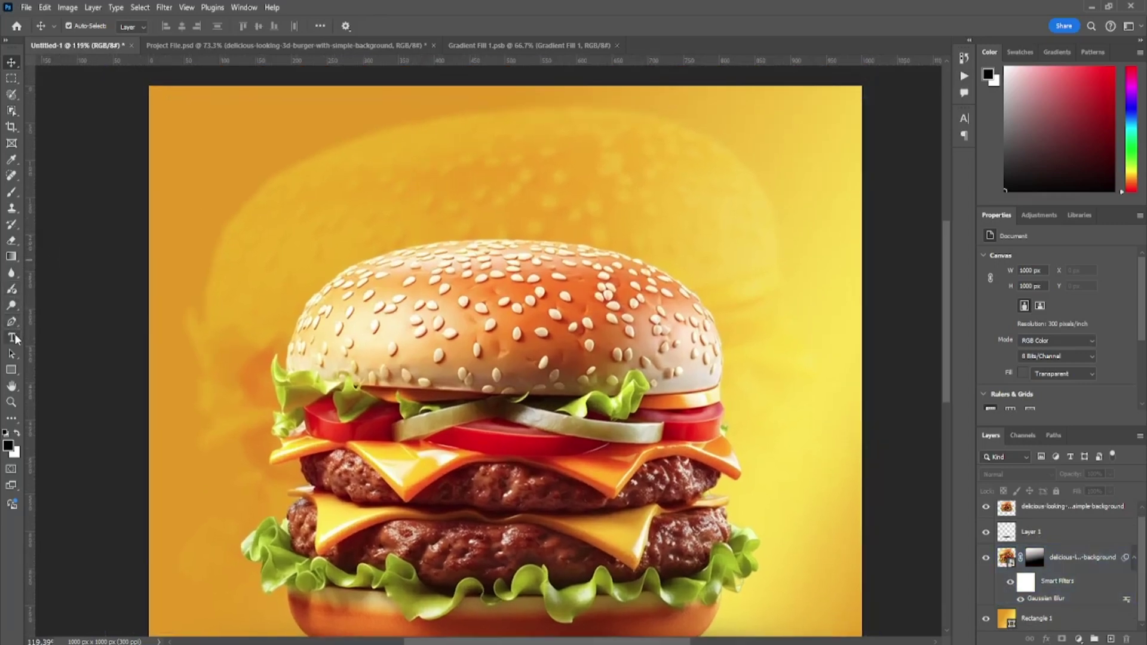
pyautogui.click(287, 238)
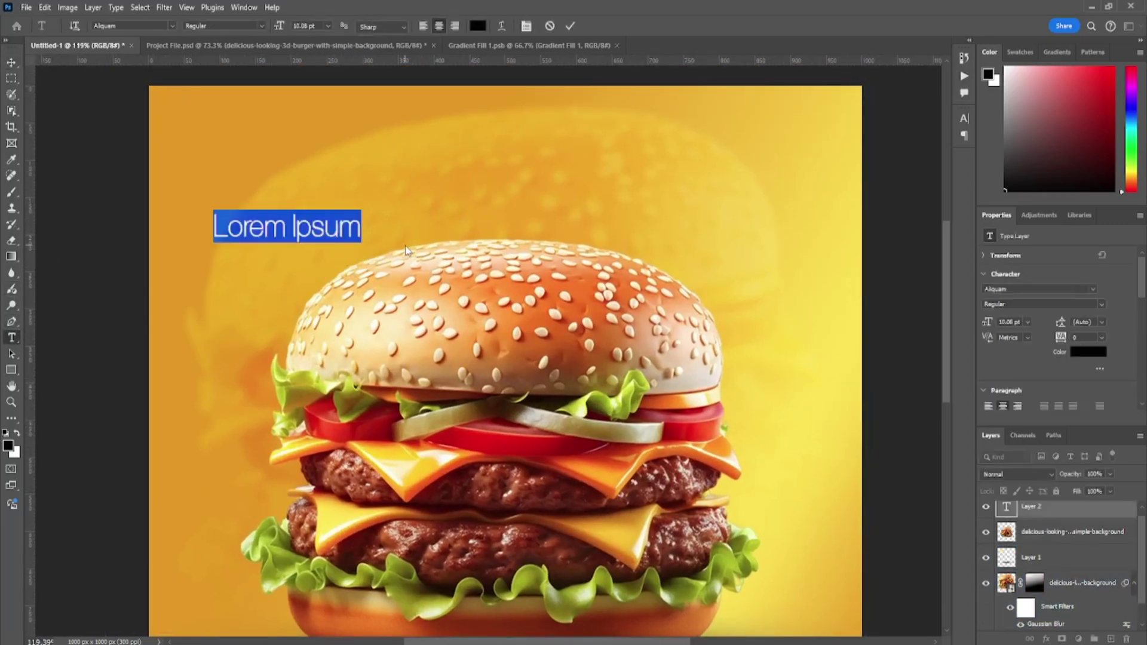
pyautogui.write('CHEE')
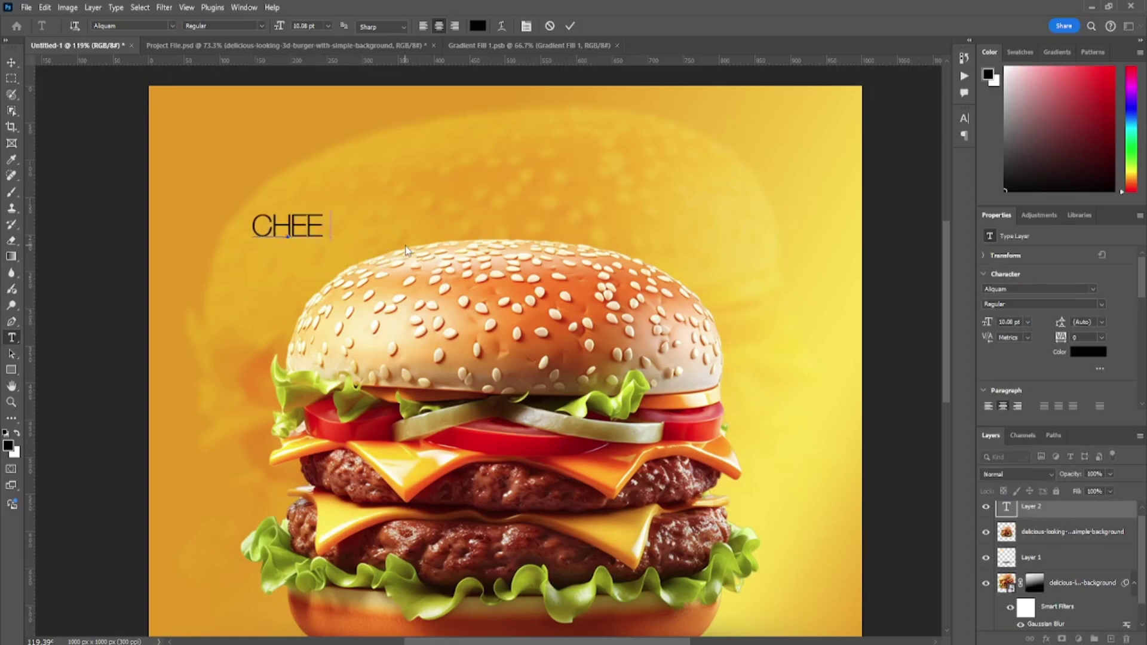
pyautogui.write('ZY ')
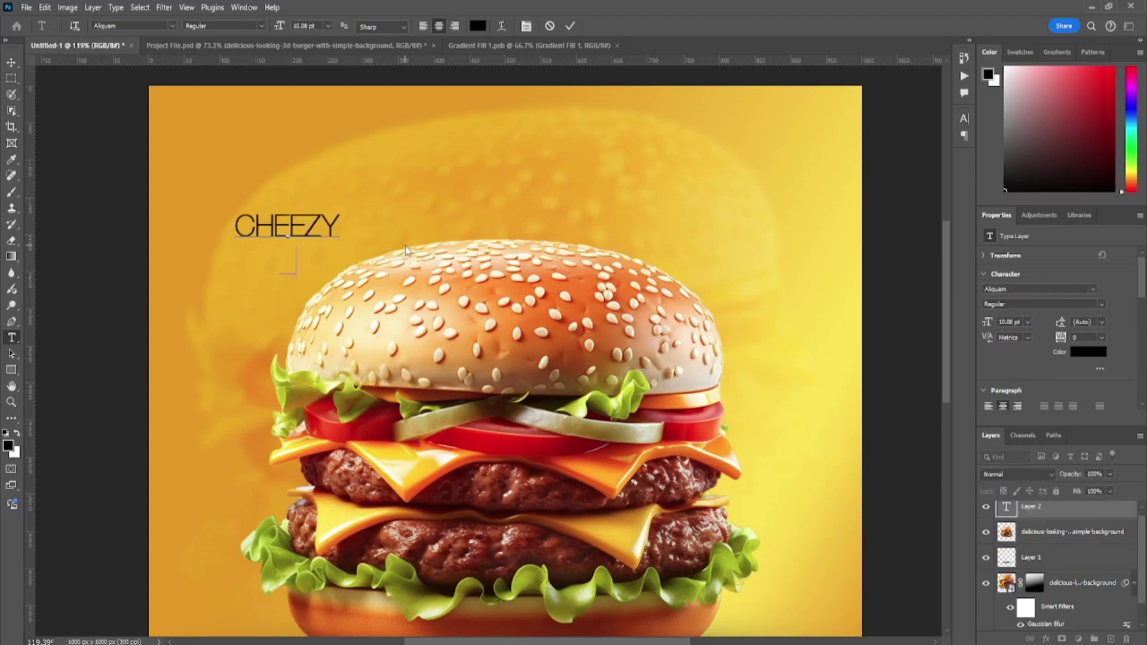
pyautogui.write('BURGER')
# Step: Set the whole heading in the Impact font
pyautogui.hotkey('ctrl', 'a')
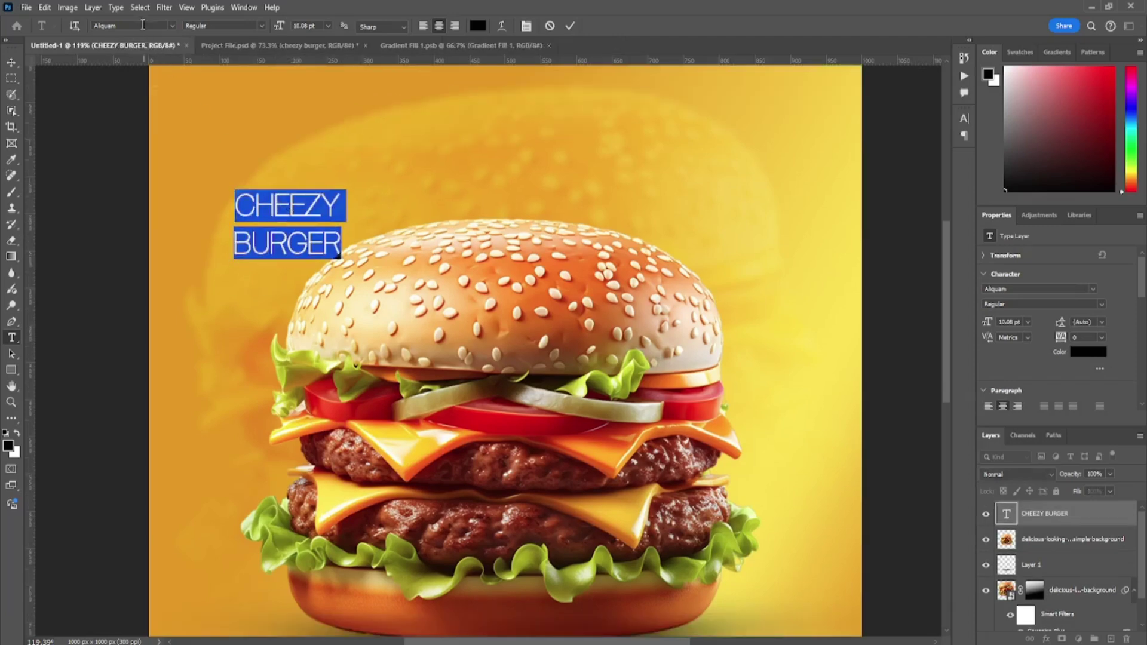
pyautogui.click(132, 24)
pyautogui.write('im')
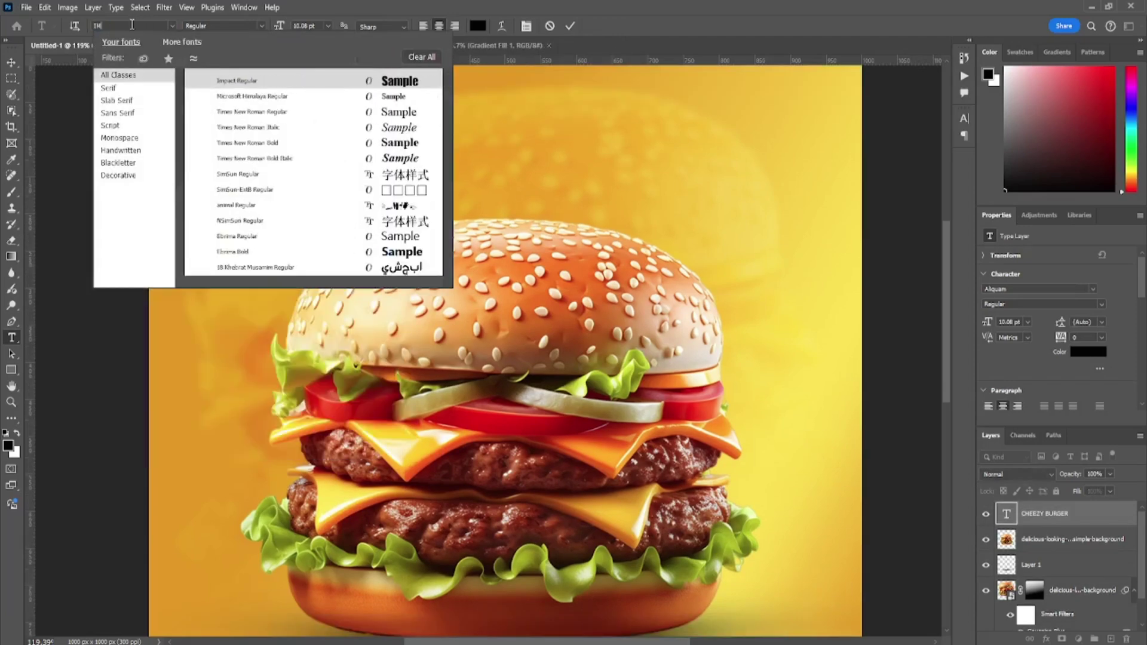
pyautogui.press('Return')
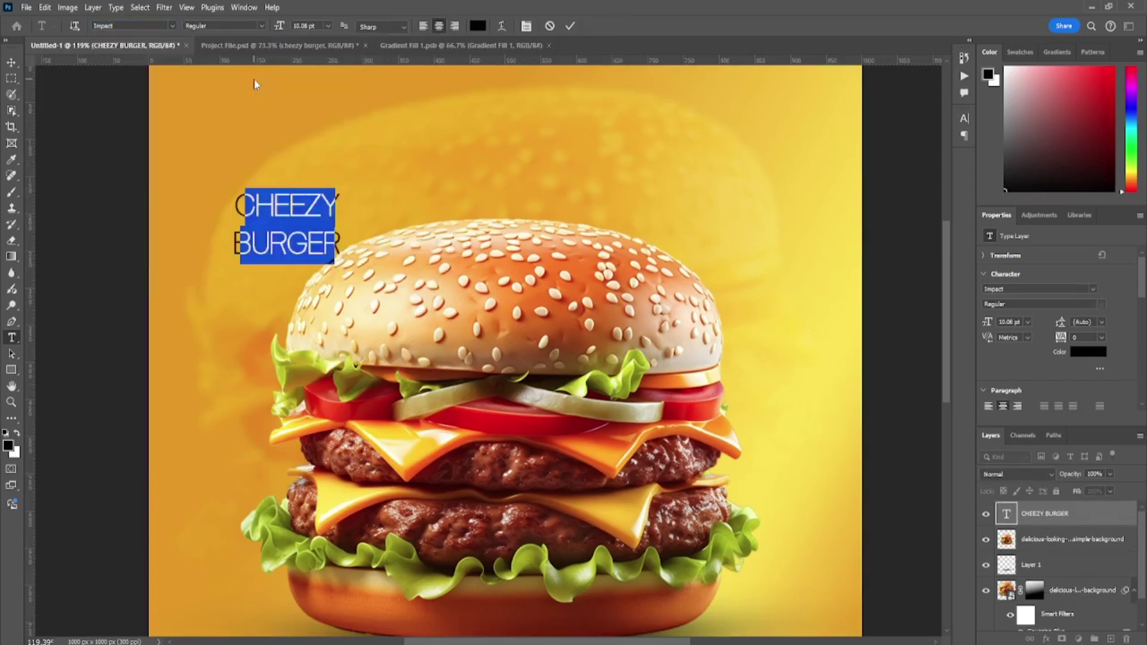
# Step: Move the heading to the top and centre it horizontally on the canvas
pyautogui.click(11, 62)
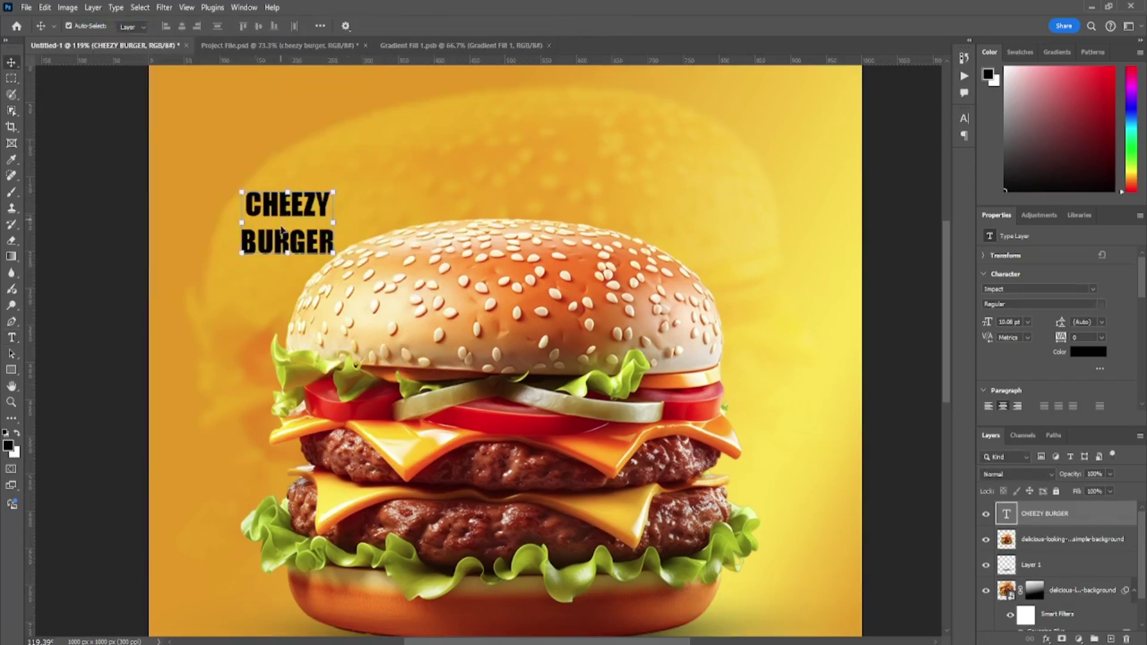
pyautogui.moveTo(285, 237)
pyautogui.mouseDown()
pyautogui.moveTo(513, 179)
pyautogui.moveTo(488, 179)
pyautogui.mouseUp()
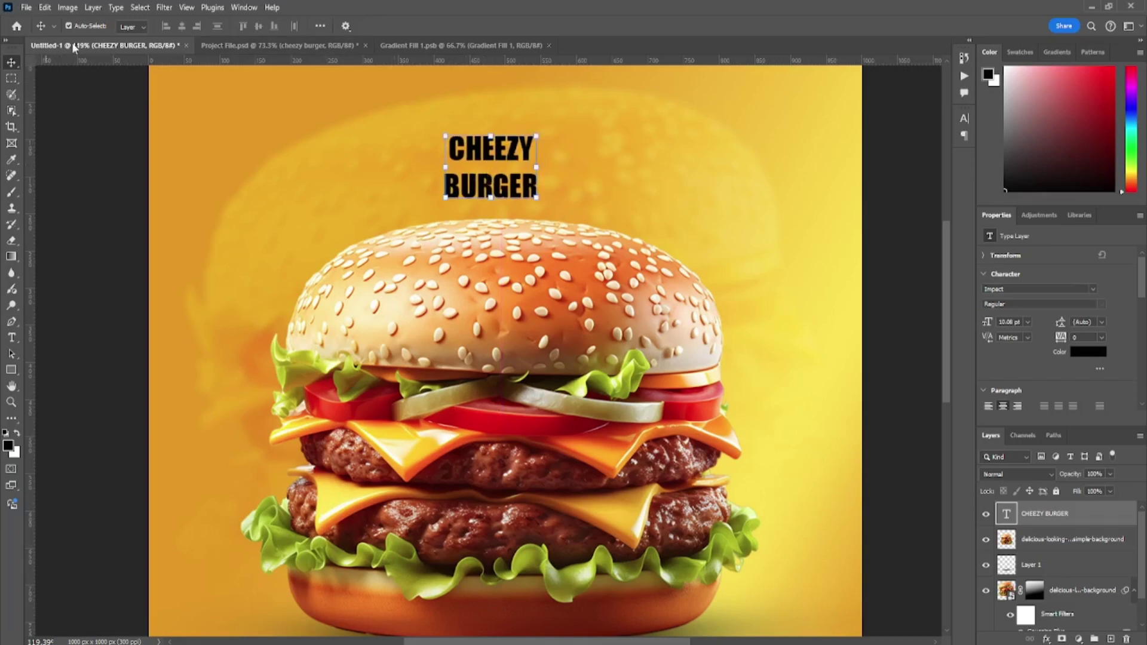
pyautogui.click(140, 7)
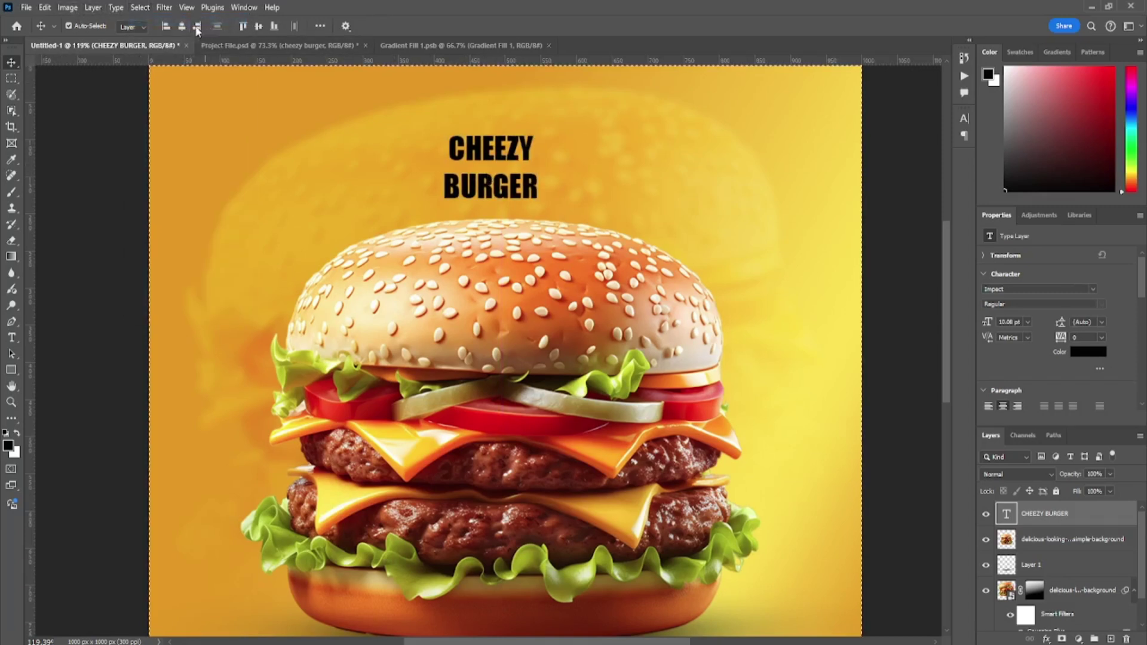
pyautogui.click(181, 27)
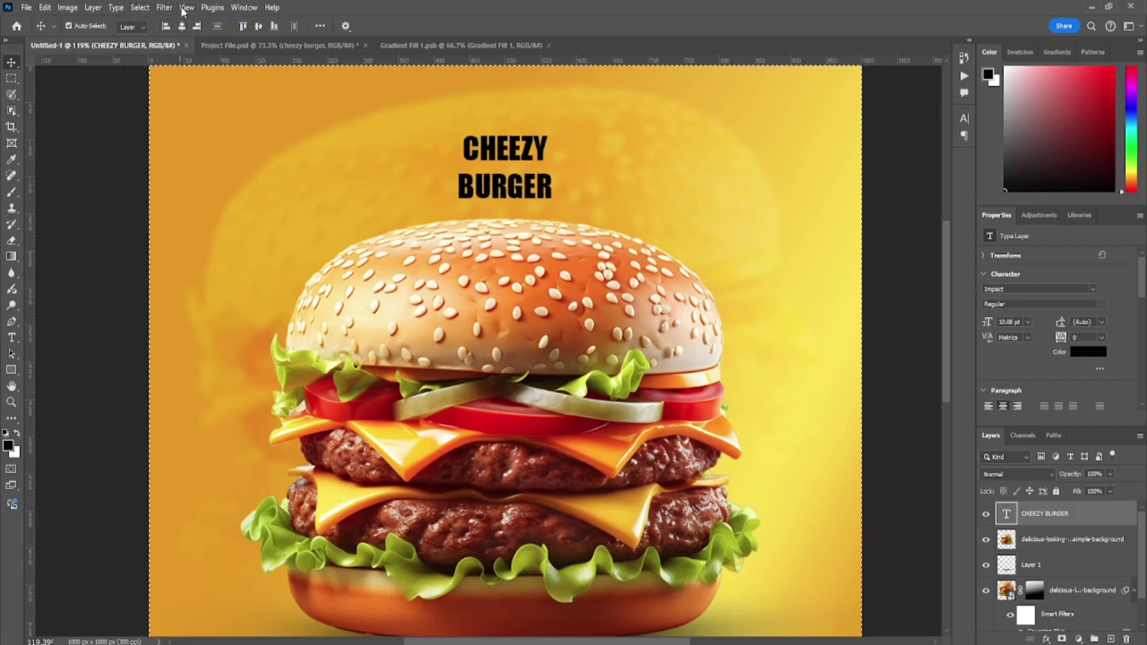
pyautogui.click(165, 7)
pyautogui.click(160, 31)
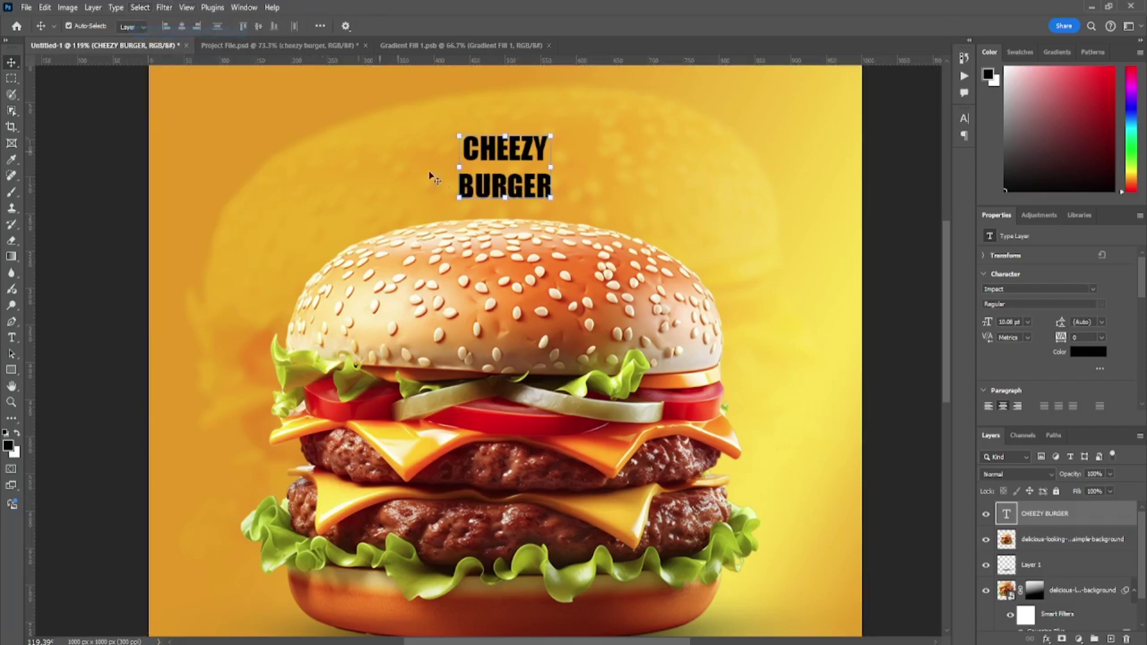
# Step: Scale the title up to 24.53 pt and tighten the leading between its lines
pyautogui.moveTo(556, 172); pyautogui.dragTo(613, 159)
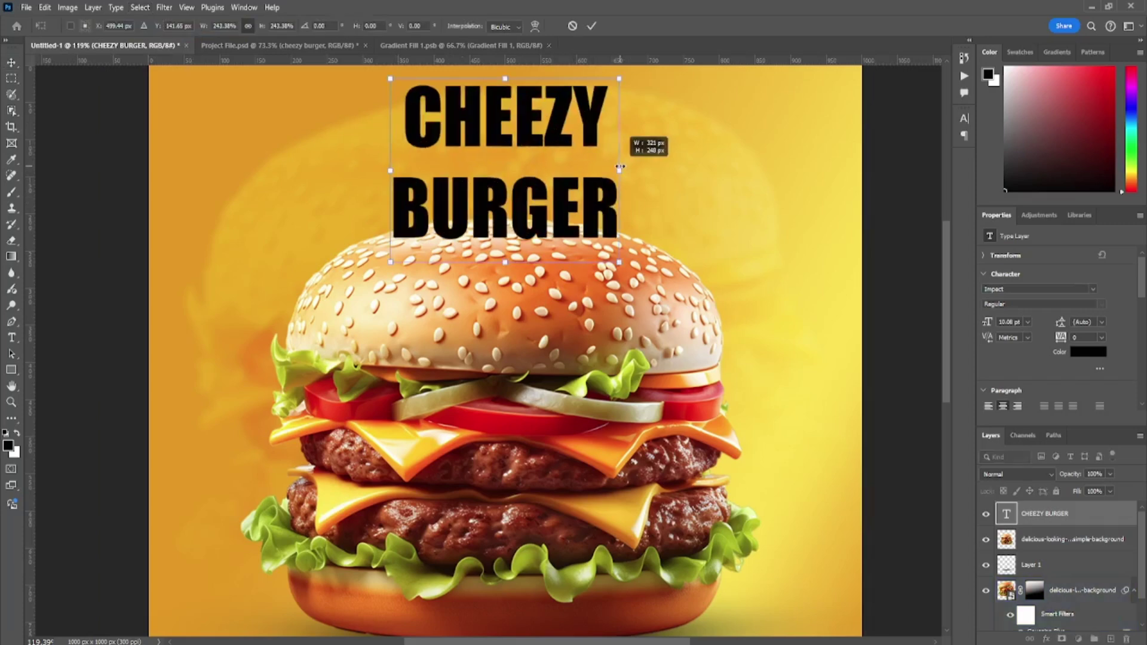
pyautogui.scroll(-2, 612, 159)
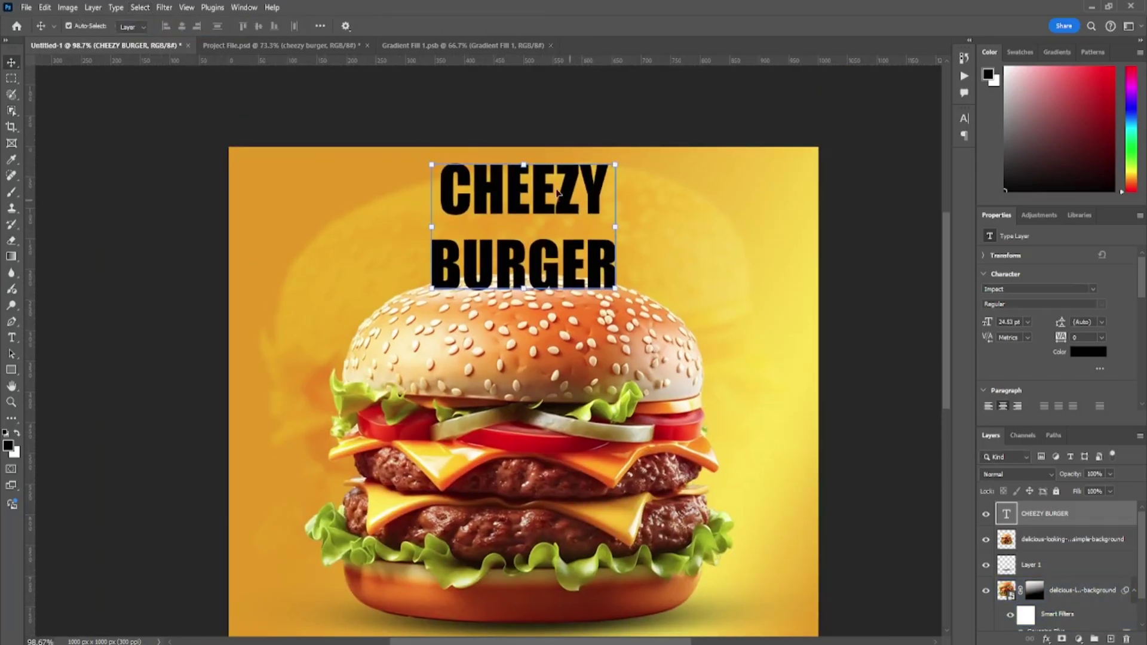
pyautogui.doubleClick(556, 209)
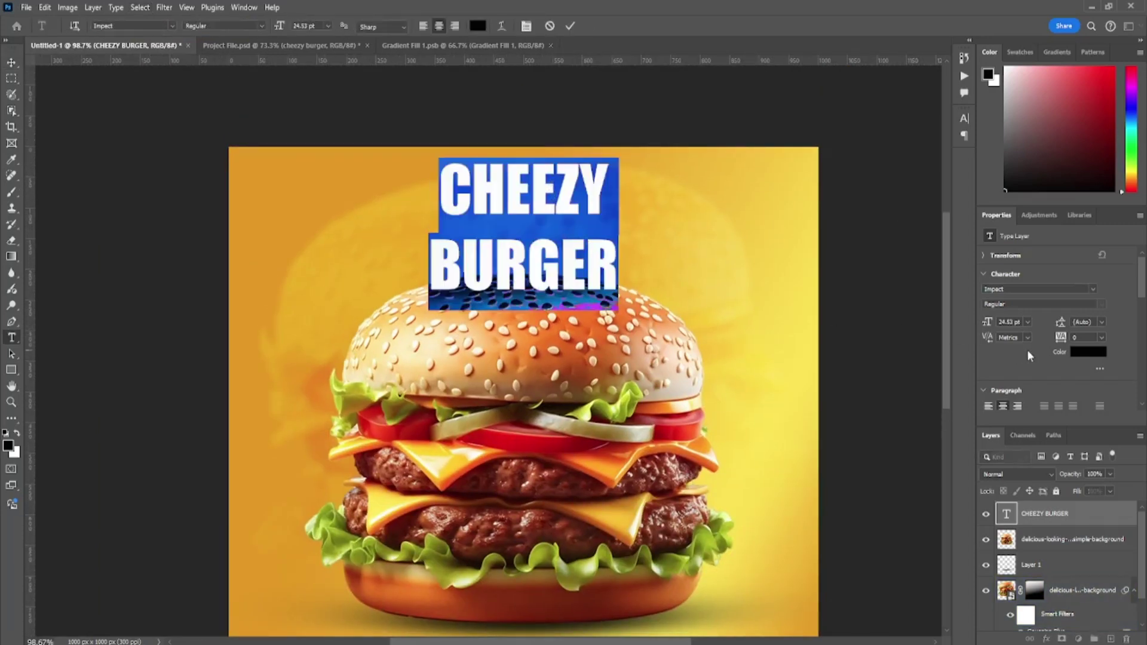
pyautogui.moveTo(1062, 323); pyautogui.dragTo(1060, 323)
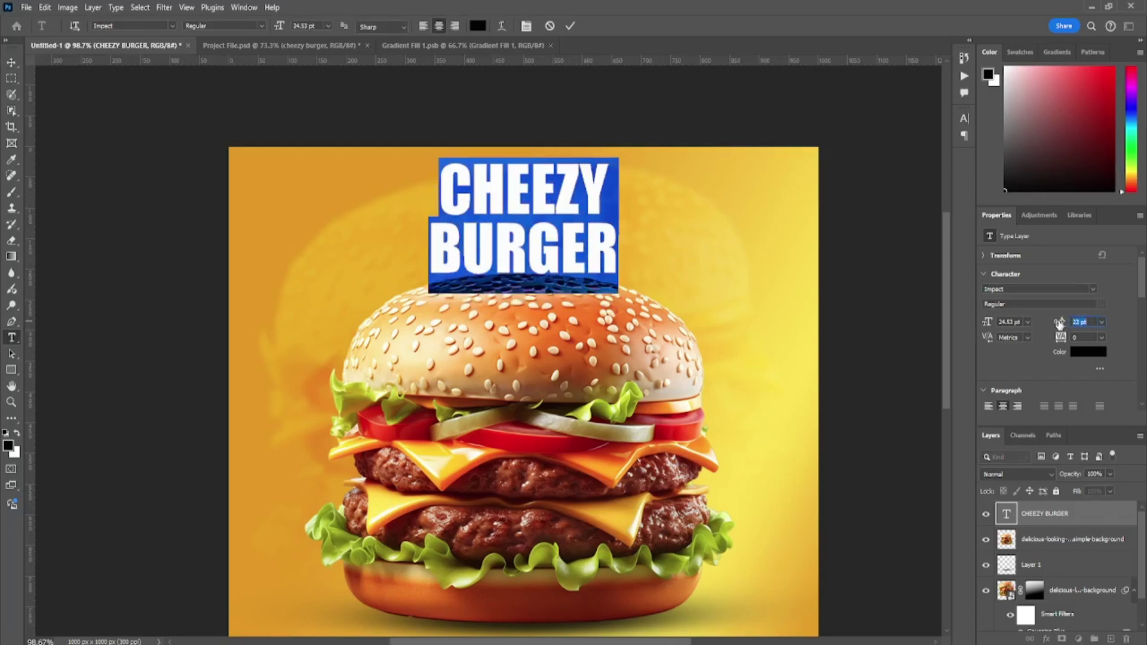
pyautogui.click(11, 62)
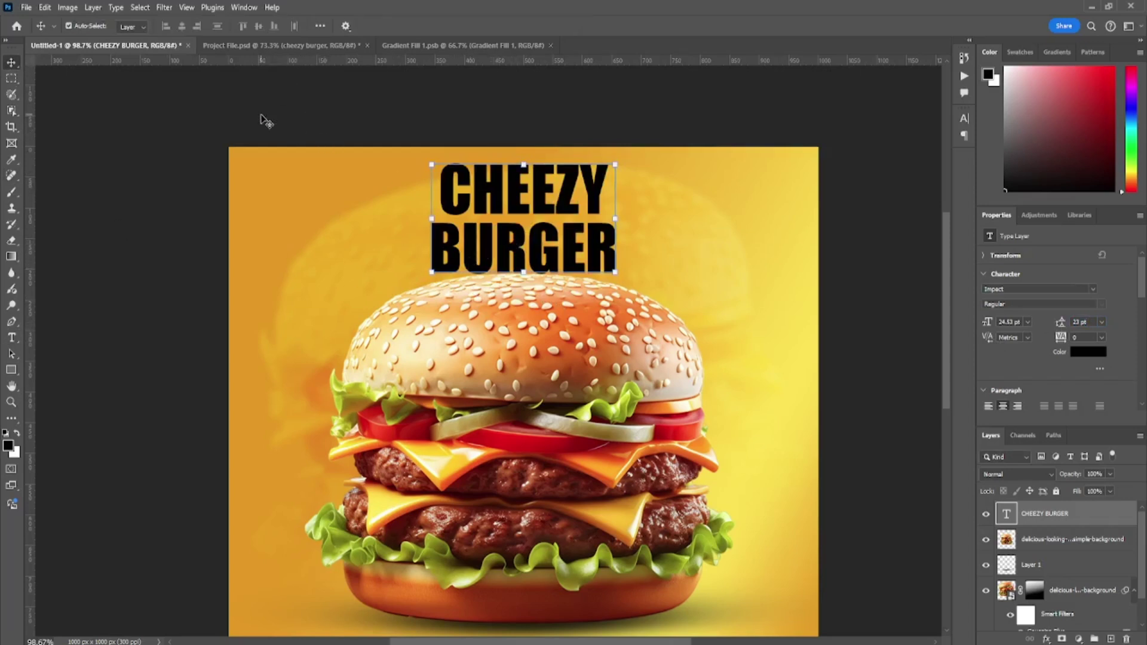
# Step: Select all of the title text again for further type edits
pyautogui.scroll(-3, 281, 126)
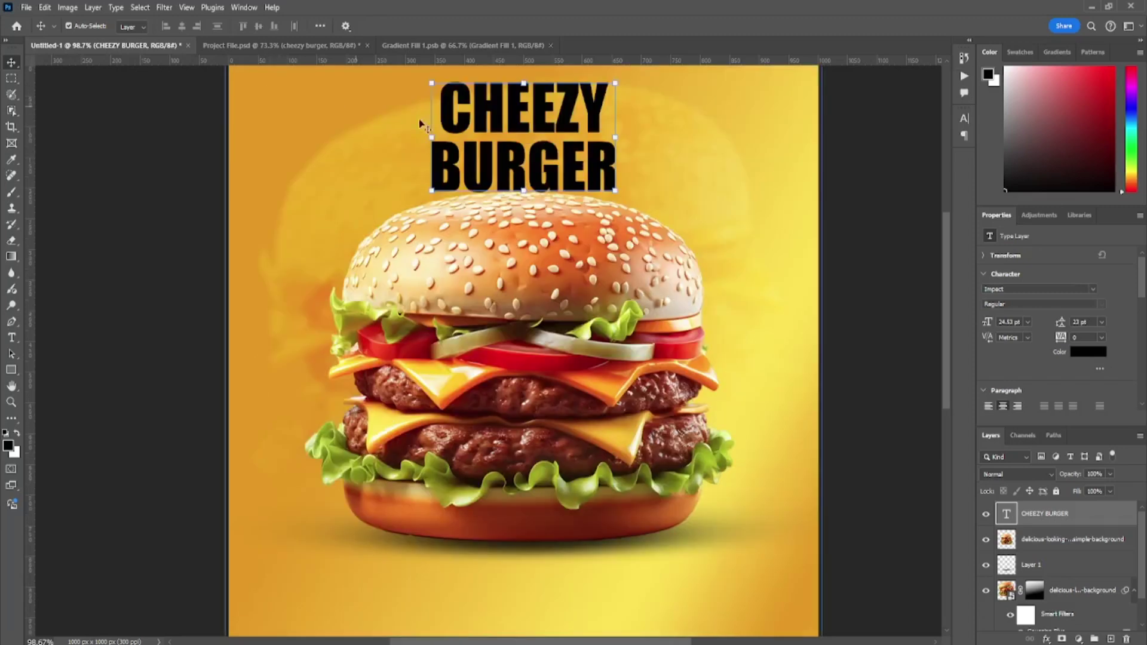
pyautogui.doubleClick(461, 124)
pyautogui.hotkey('ctrl', 'a')
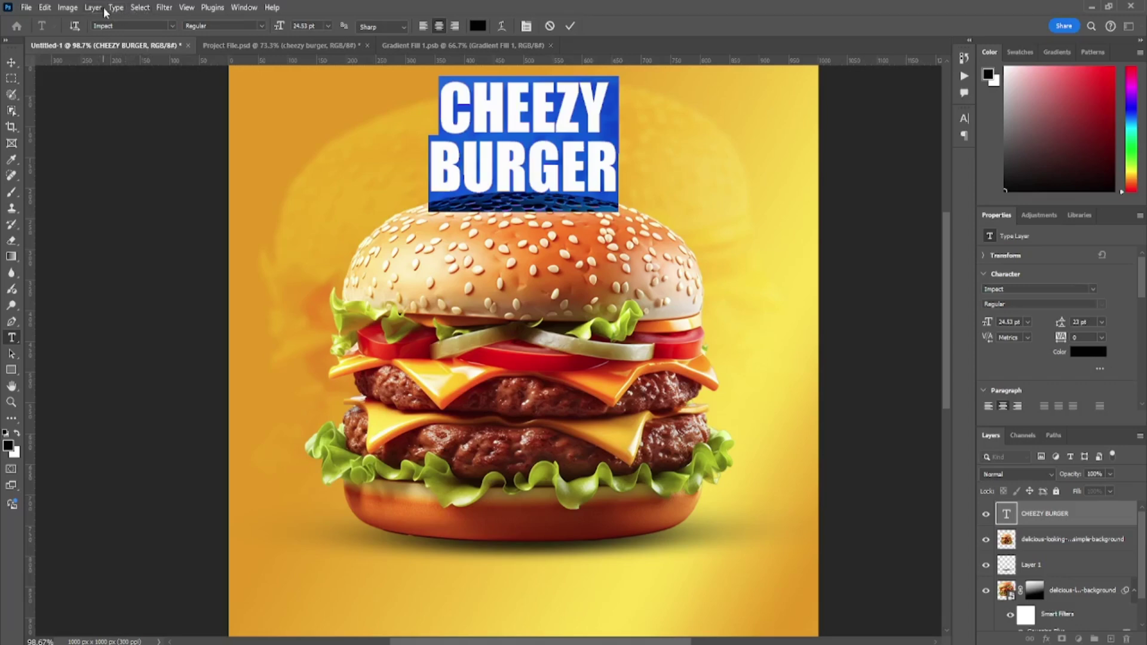
pyautogui.click(72, 12)
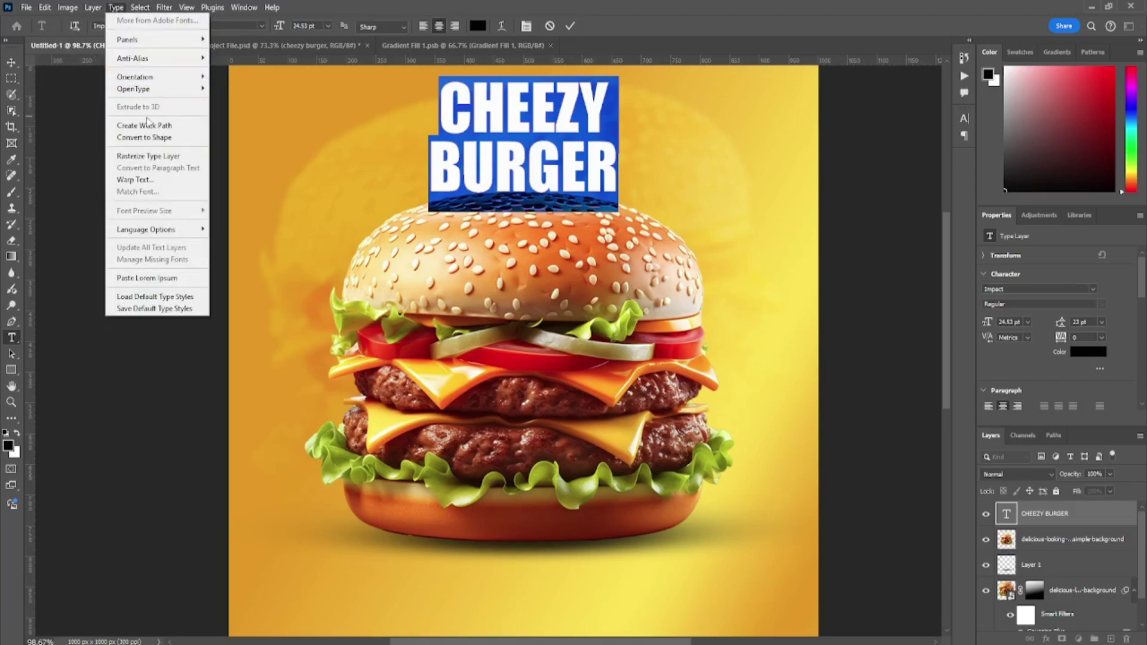
# Step: Try an Arc Upper warp on the title with a reversed, reduced bend
pyautogui.click(146, 179)
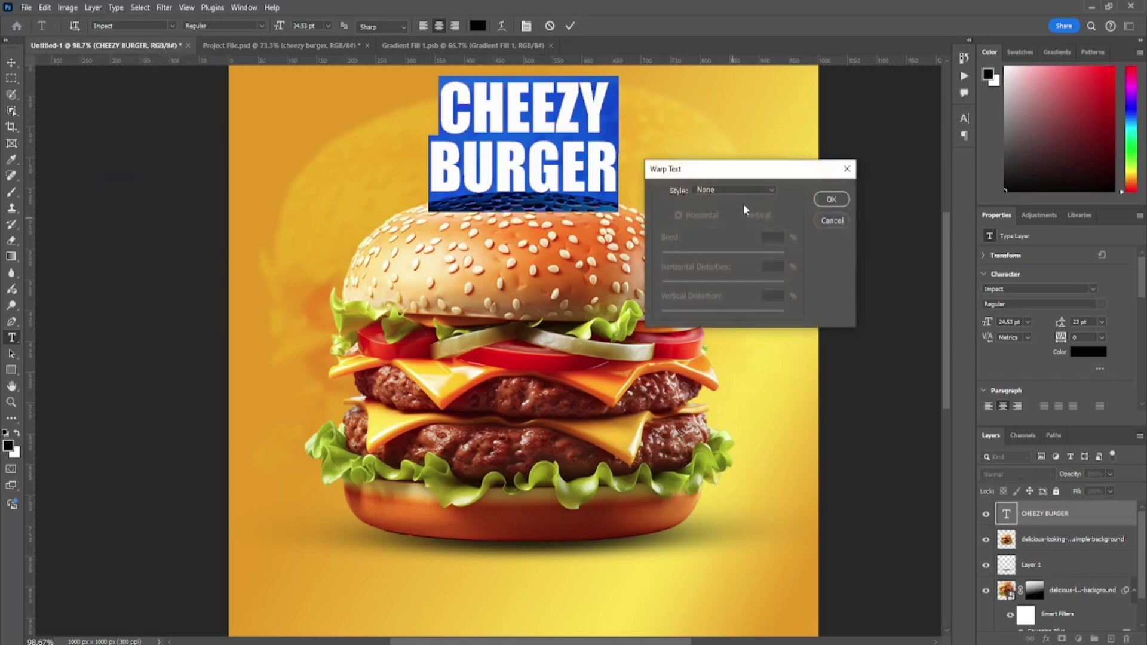
pyautogui.click(735, 189)
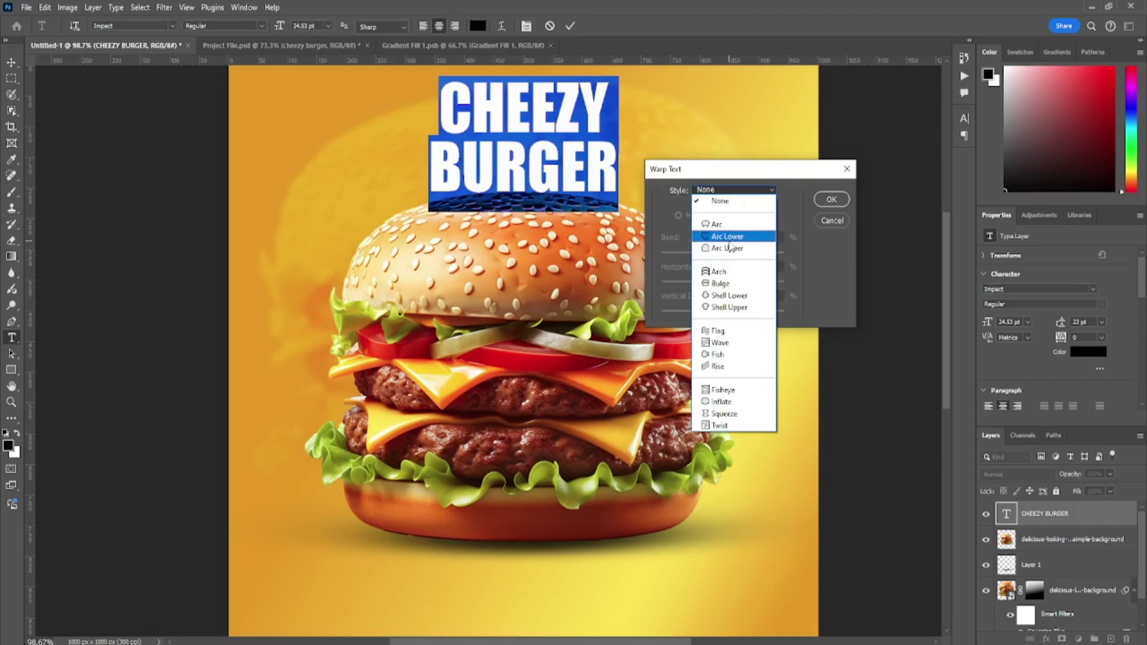
pyautogui.click(727, 248)
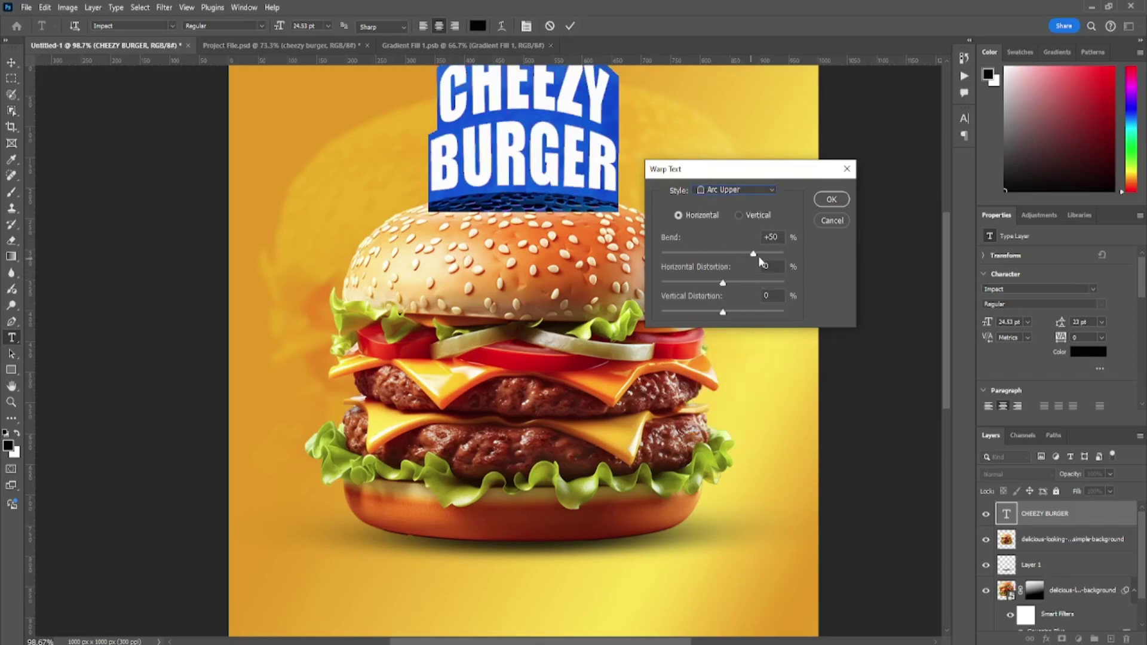
pyautogui.moveTo(753, 254); pyautogui.dragTo(709, 253)
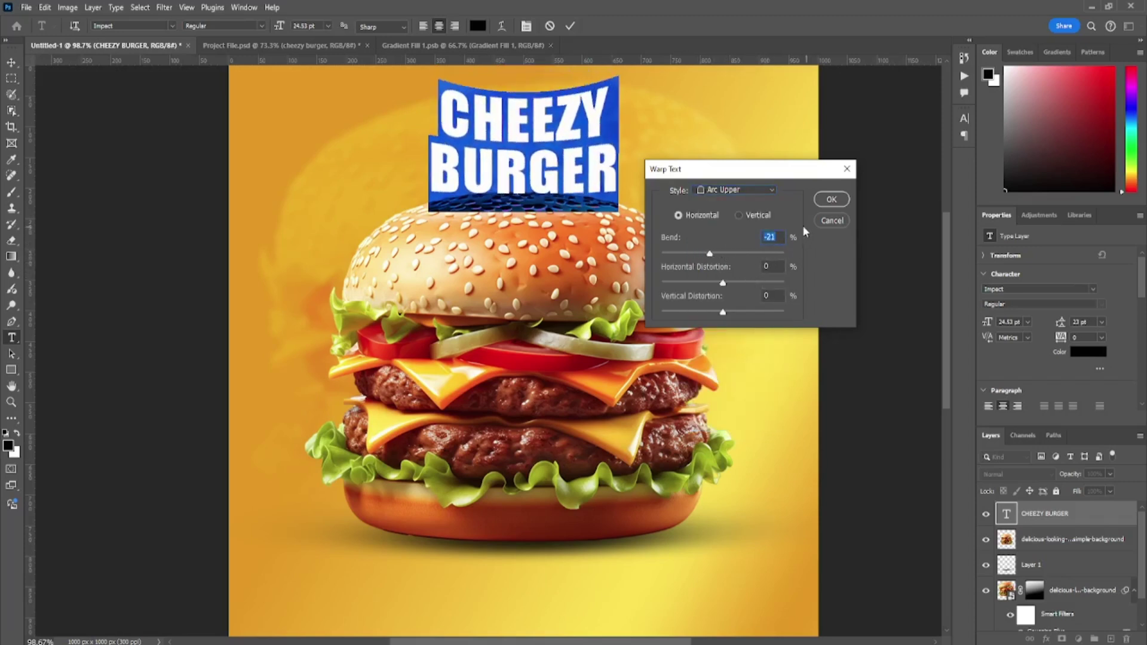
# Step: Apply an Arc Lower warp at -31% bend and nudge the title onto the centre guide
pyautogui.click(739, 193)
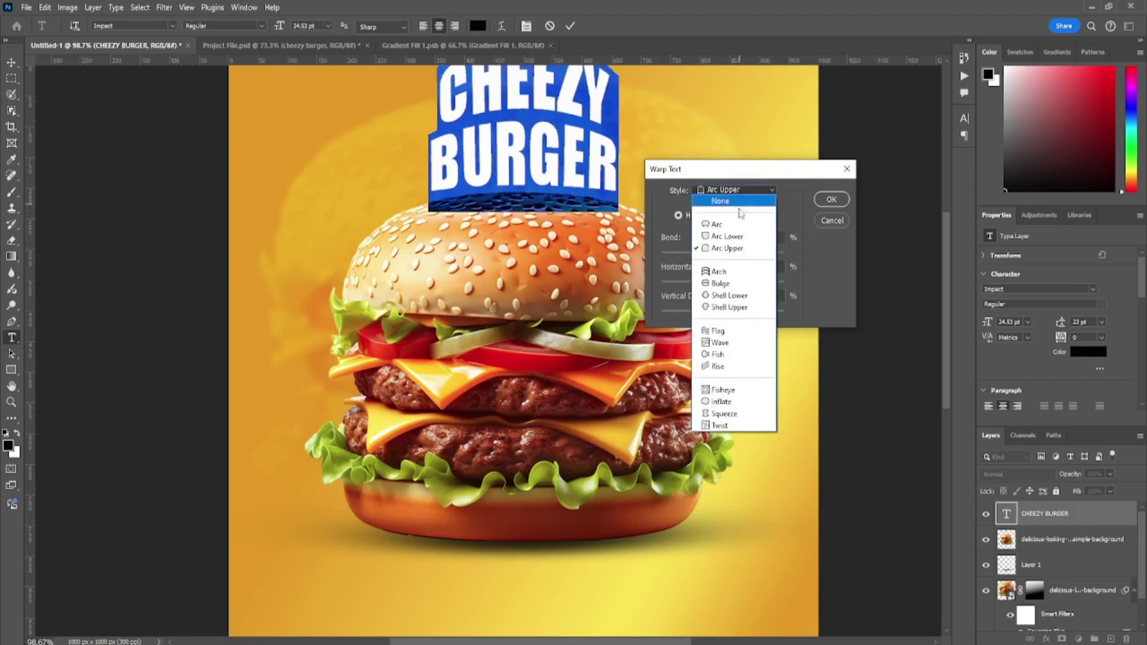
pyautogui.click(736, 237)
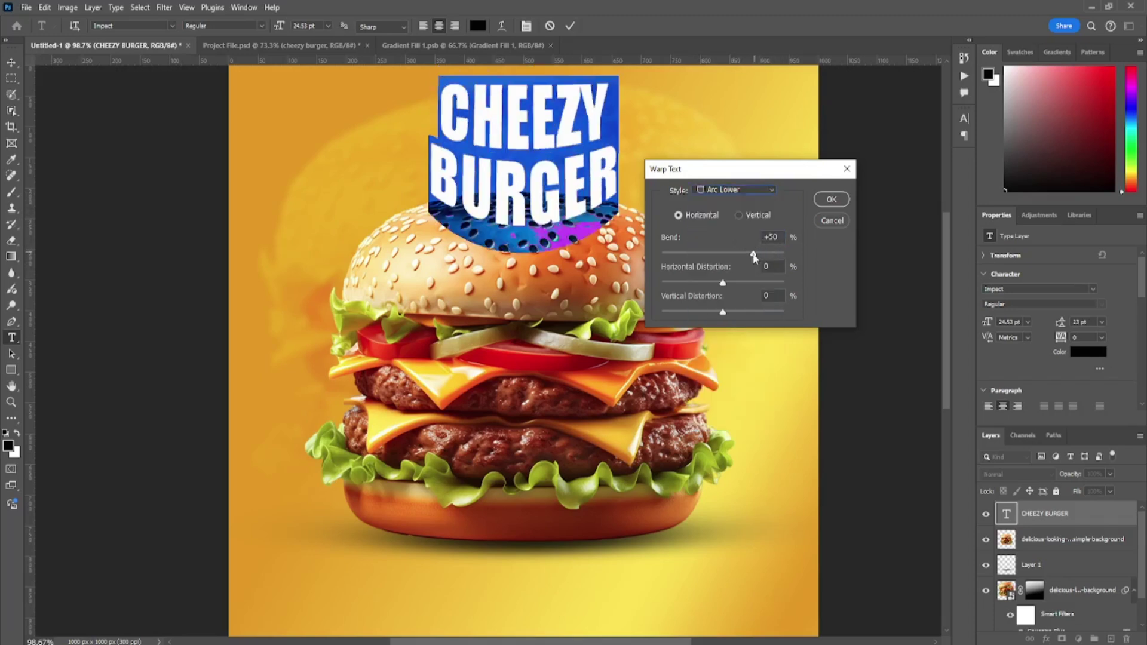
pyautogui.moveTo(753, 253); pyautogui.dragTo(705, 257)
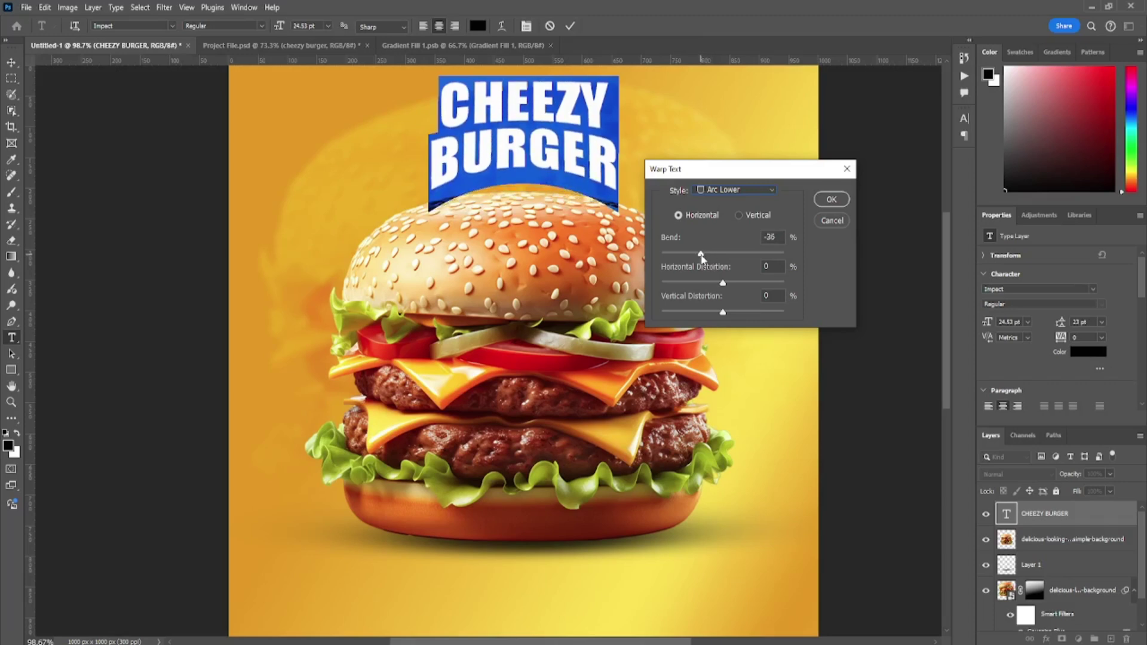
pyautogui.moveTo(743, 171); pyautogui.dragTo(788, 160)
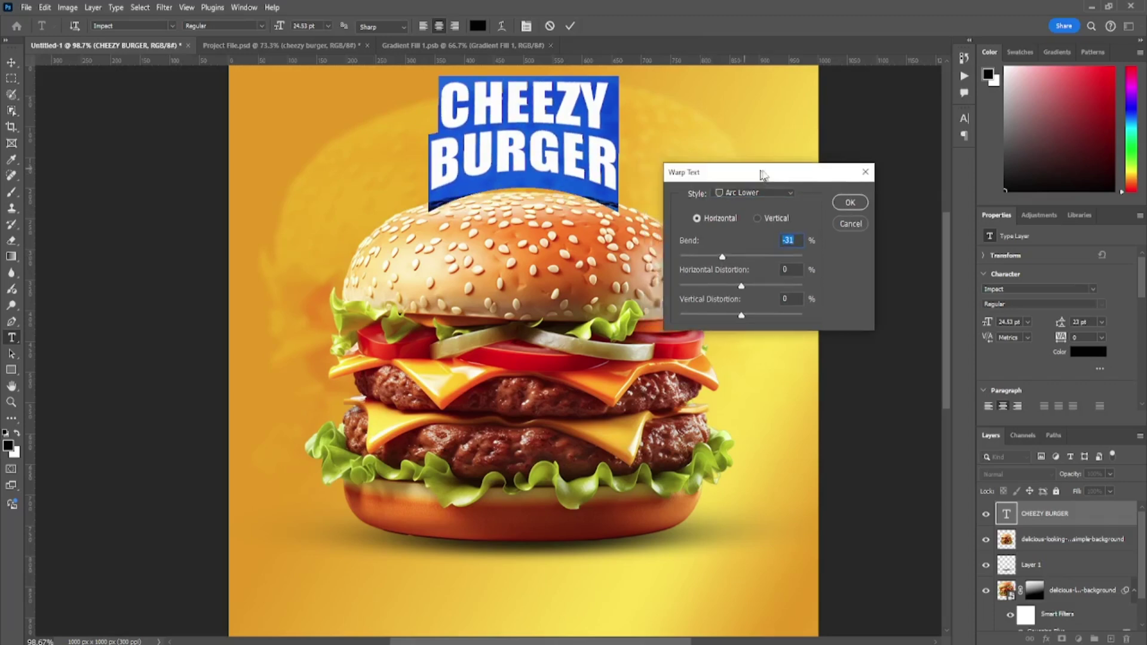
pyautogui.click(876, 189)
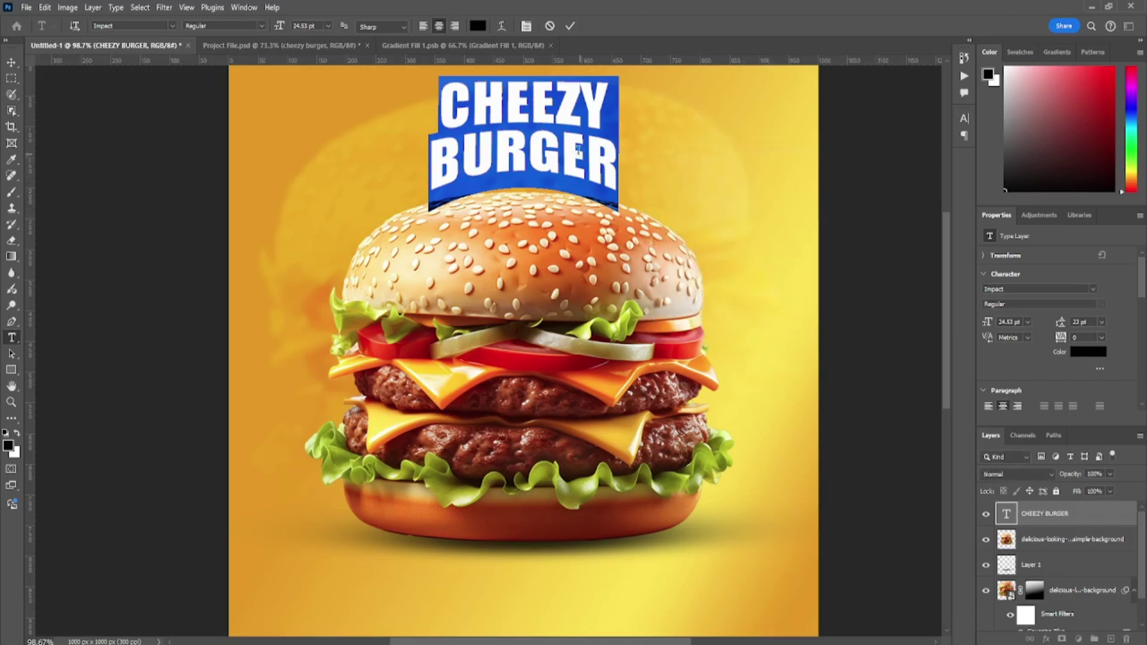
pyautogui.click(11, 62)
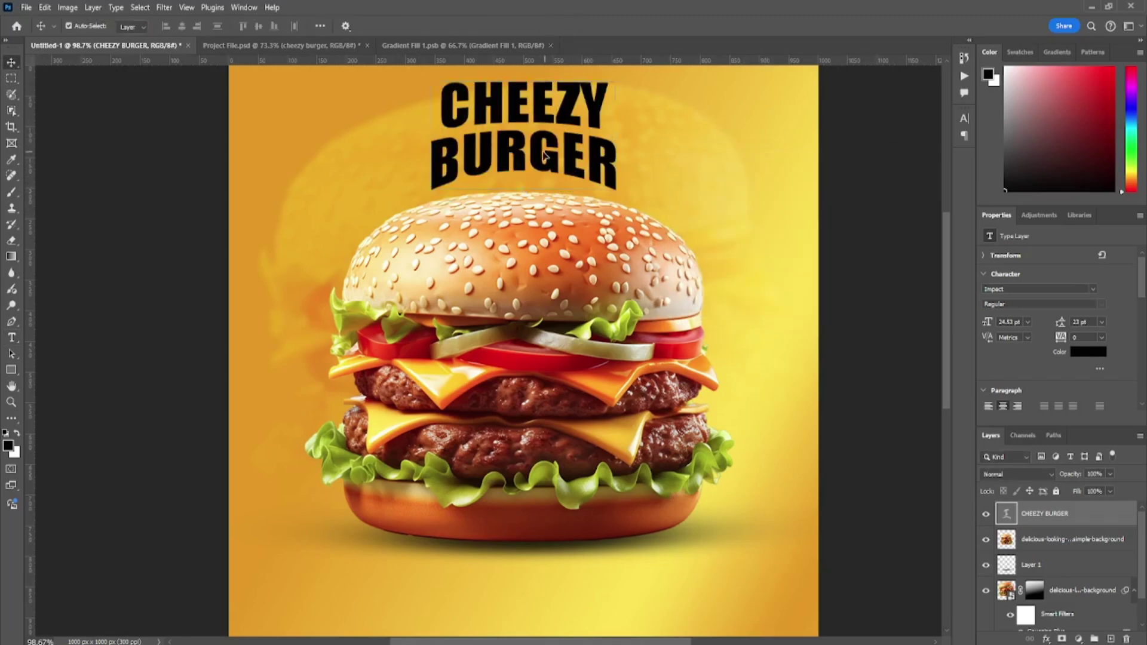
pyautogui.moveTo(545, 158); pyautogui.dragTo(555, 169)
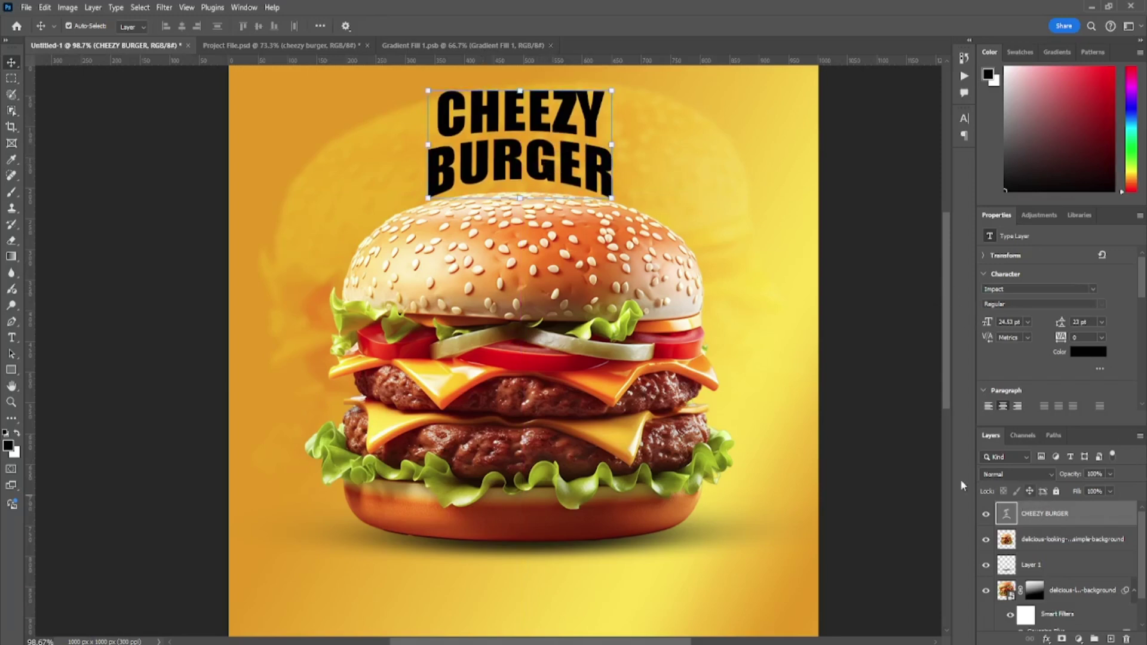
# Step: Undo the title warp and reposition the title near its original spot
pyautogui.hotkey('ctrl', 'z')
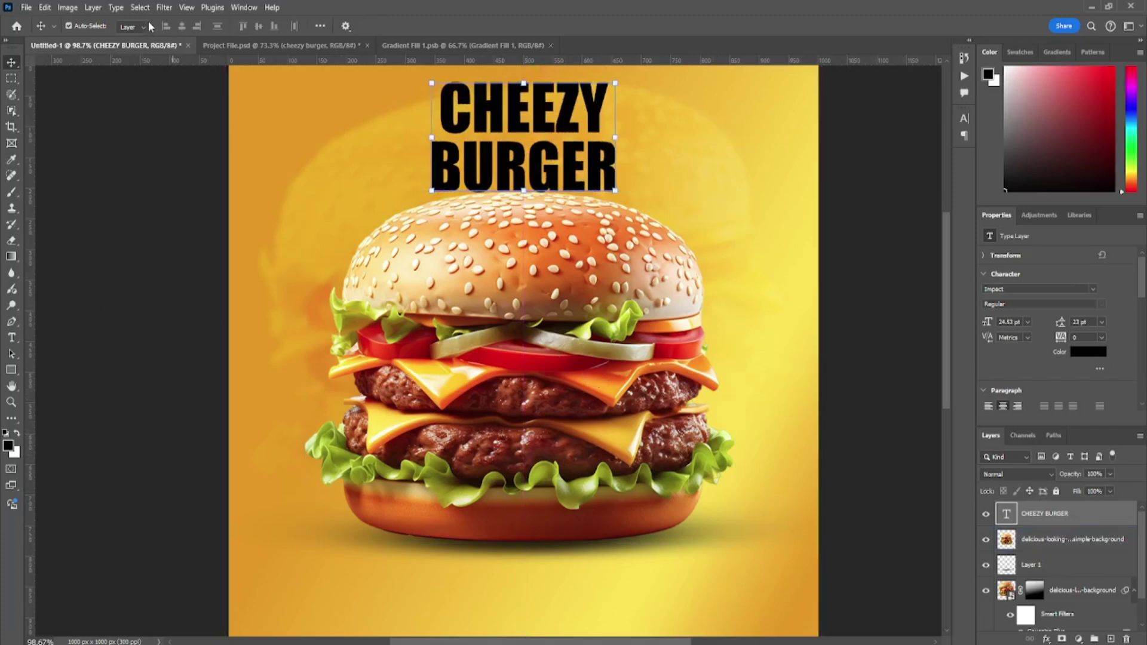
pyautogui.click(116, 8)
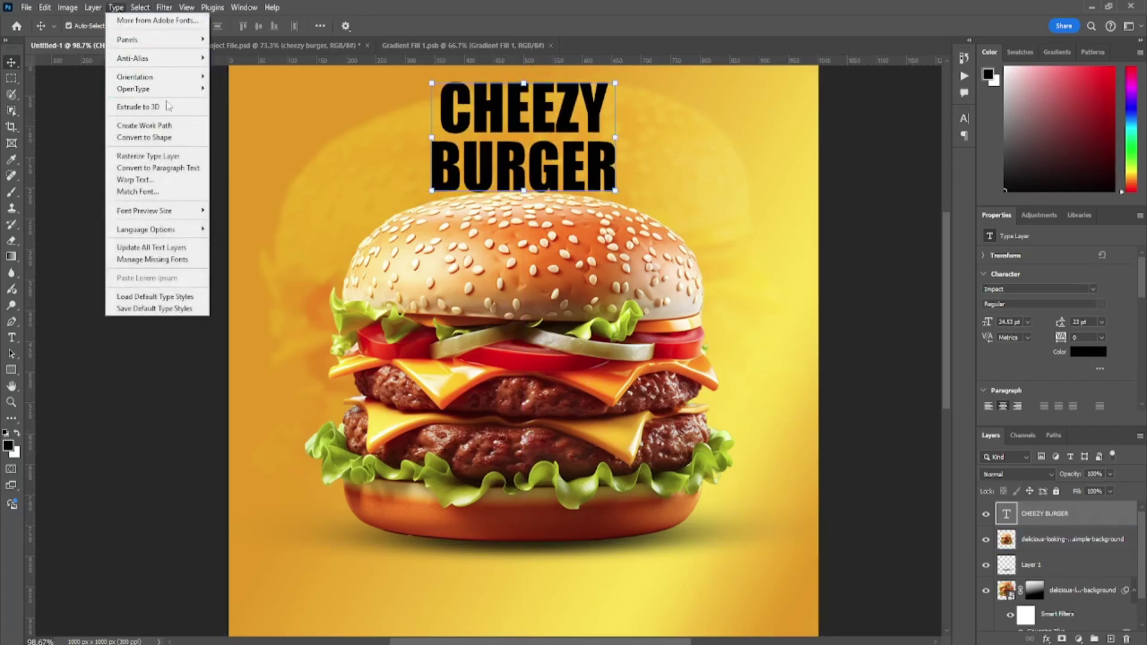
pyautogui.click(572, 160)
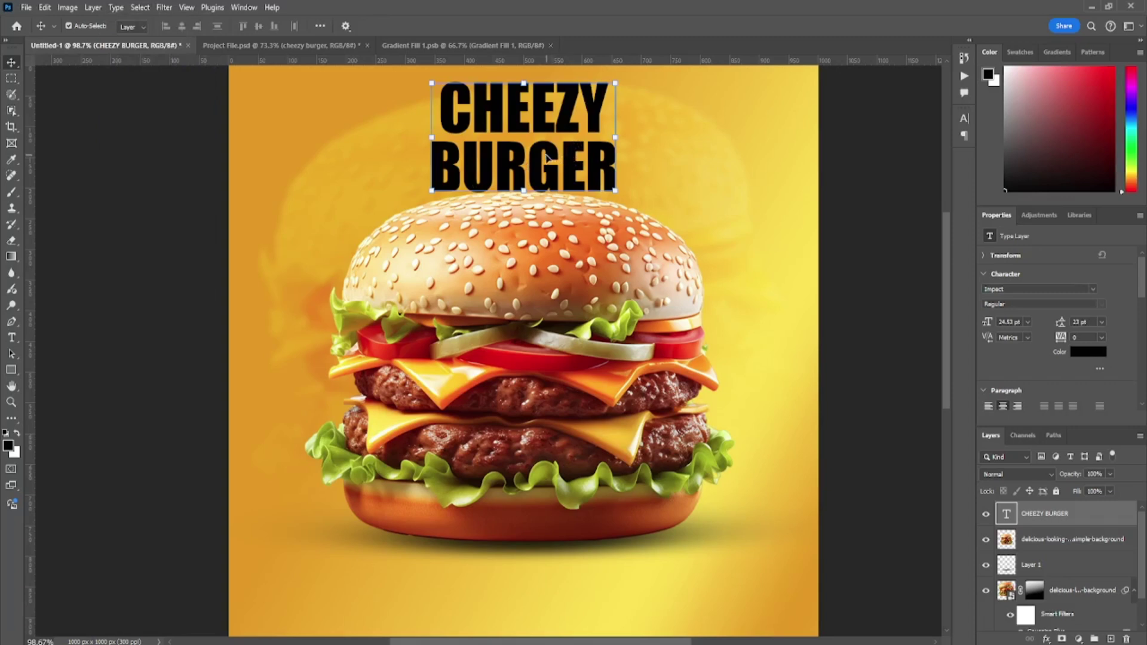
pyautogui.moveTo(559, 167); pyautogui.dragTo(561, 165)
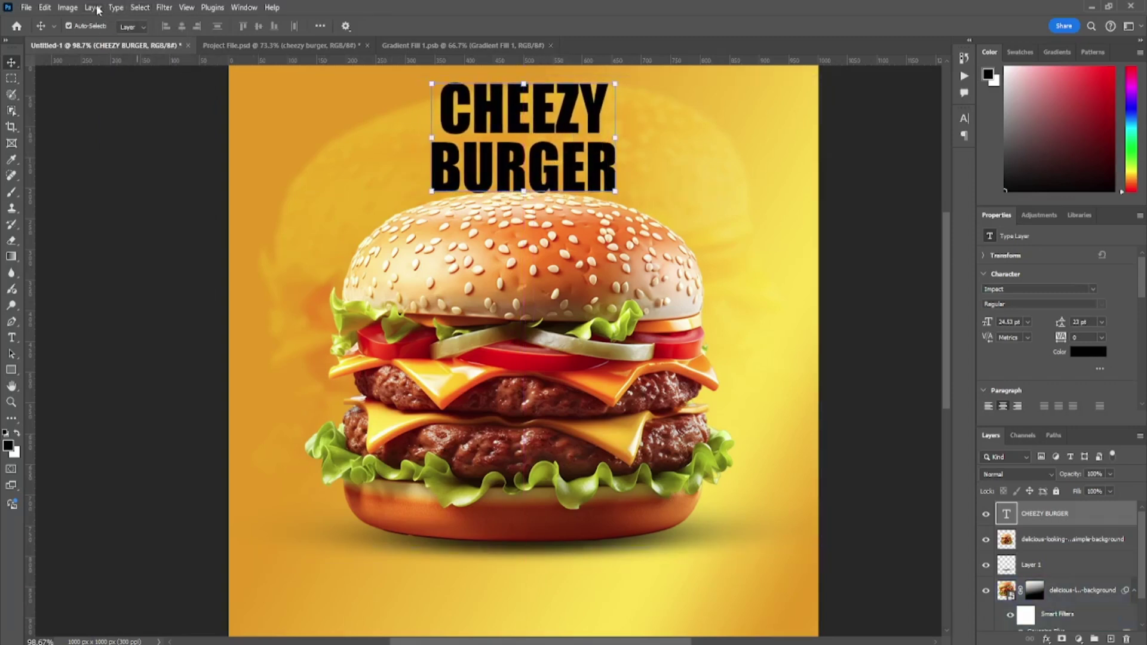
# Step: Set the Warp Text style to Arc Lower with a bend of about -17%
pyautogui.click(69, 8)
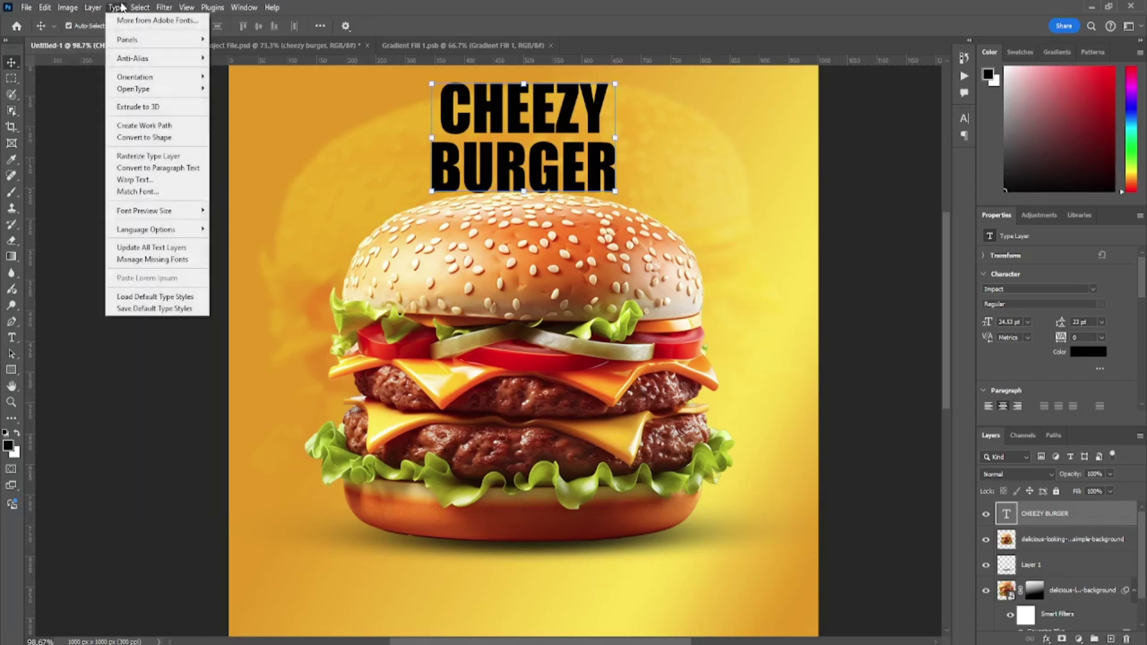
pyautogui.moveTo(116, 7)
pyautogui.click(135, 179)
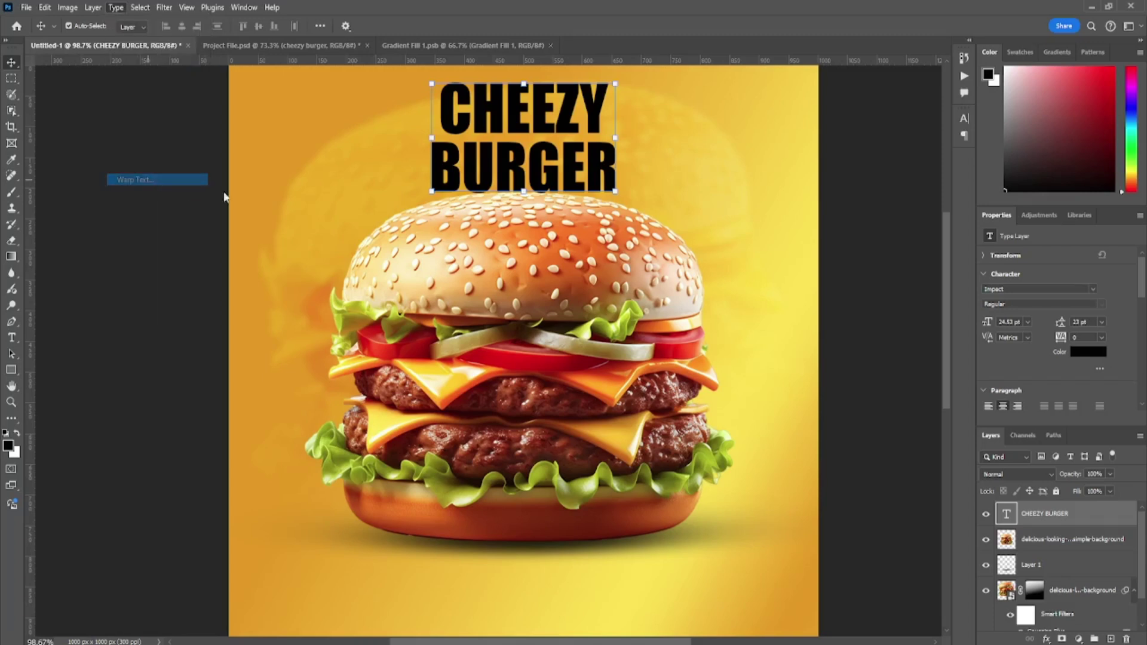
pyautogui.click(770, 179)
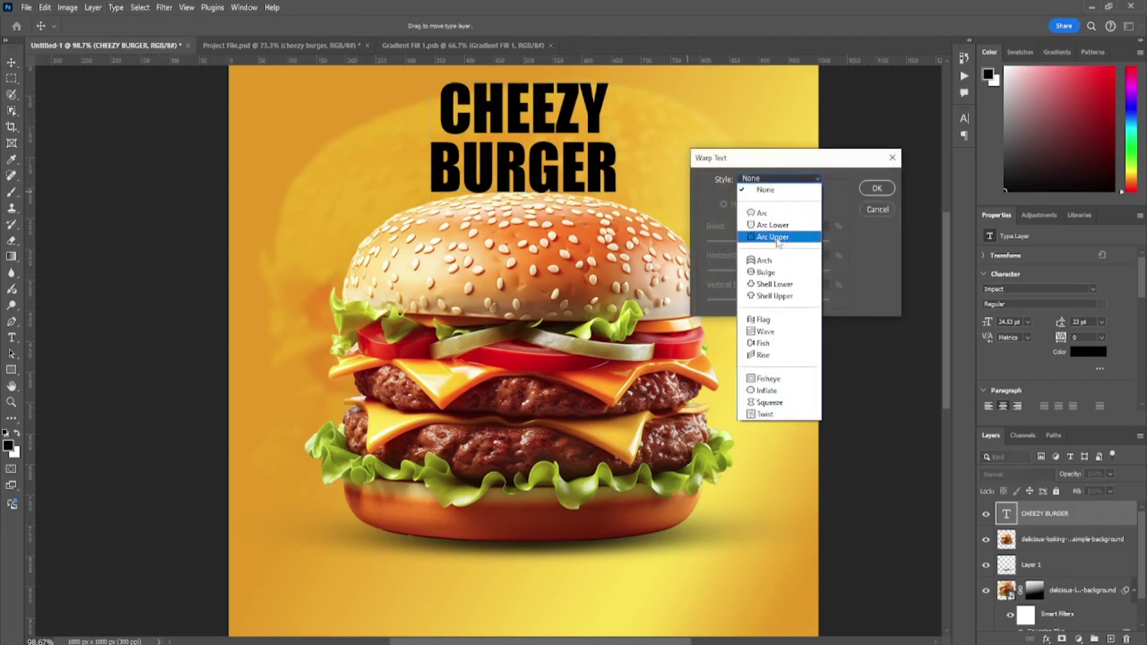
pyautogui.click(776, 236)
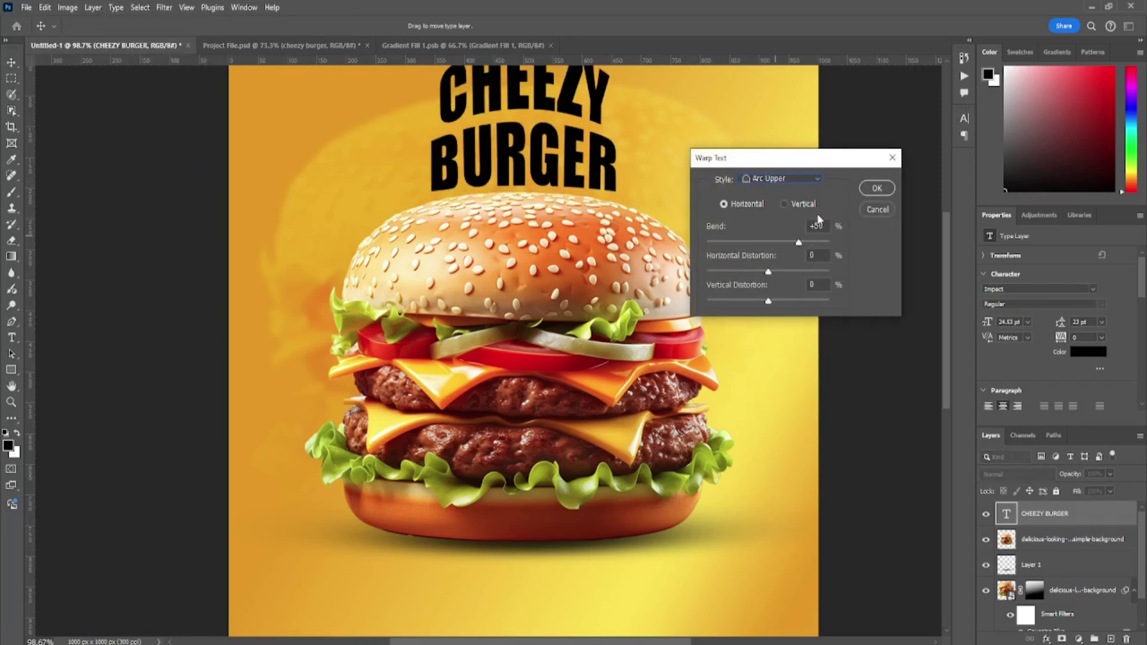
pyautogui.moveTo(799, 242); pyautogui.dragTo(758, 243)
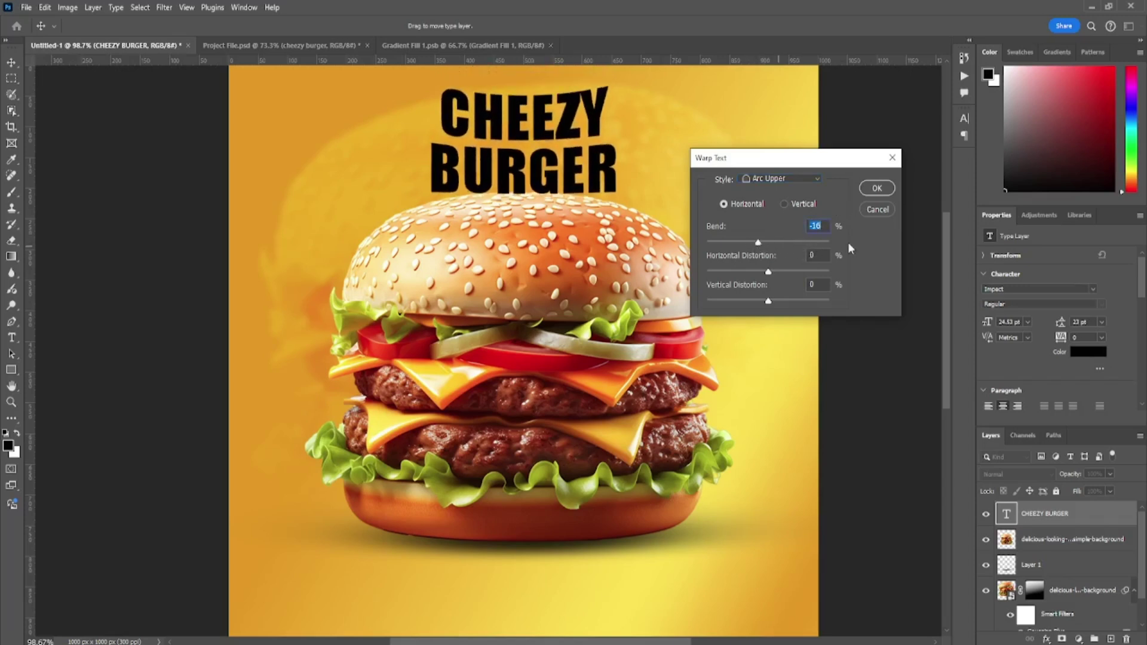
pyautogui.click(780, 178)
pyautogui.click(766, 226)
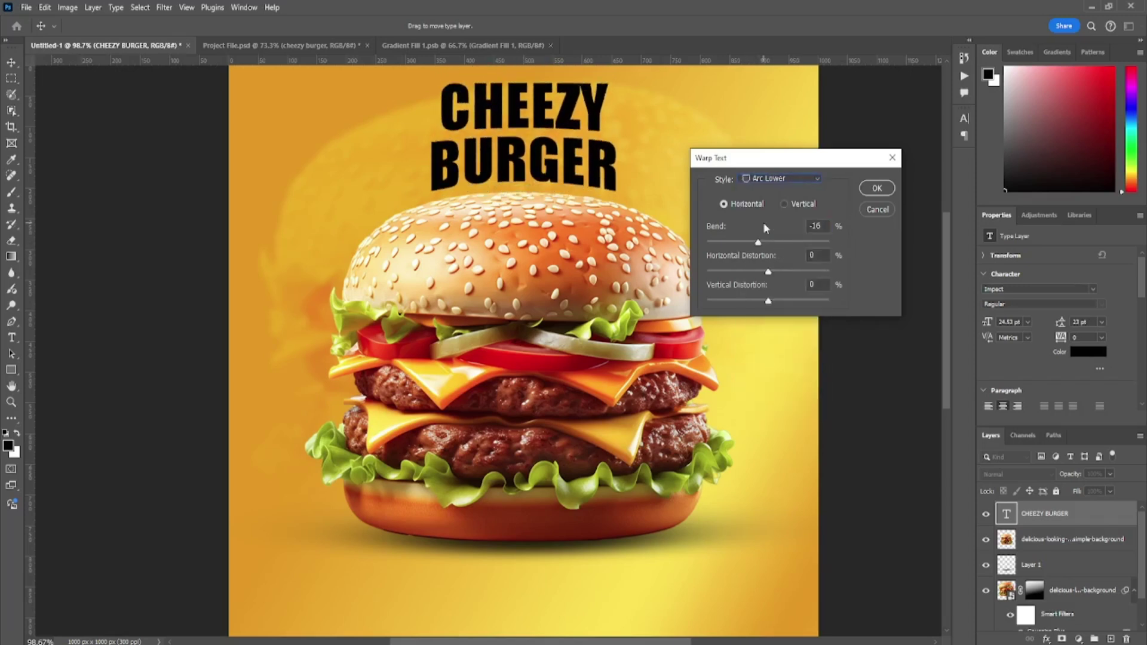
pyautogui.moveTo(758, 243)
pyautogui.mouseDown()
pyautogui.moveTo(773, 243)
pyautogui.moveTo(743, 243)
pyautogui.moveTo(758, 245)
pyautogui.mouseUp()
# Step: Apply the warp and nudge the CHEEZY BURGER title slightly down
pyautogui.click(876, 189)
pyautogui.moveTo(555, 155); pyautogui.dragTo(556, 163)
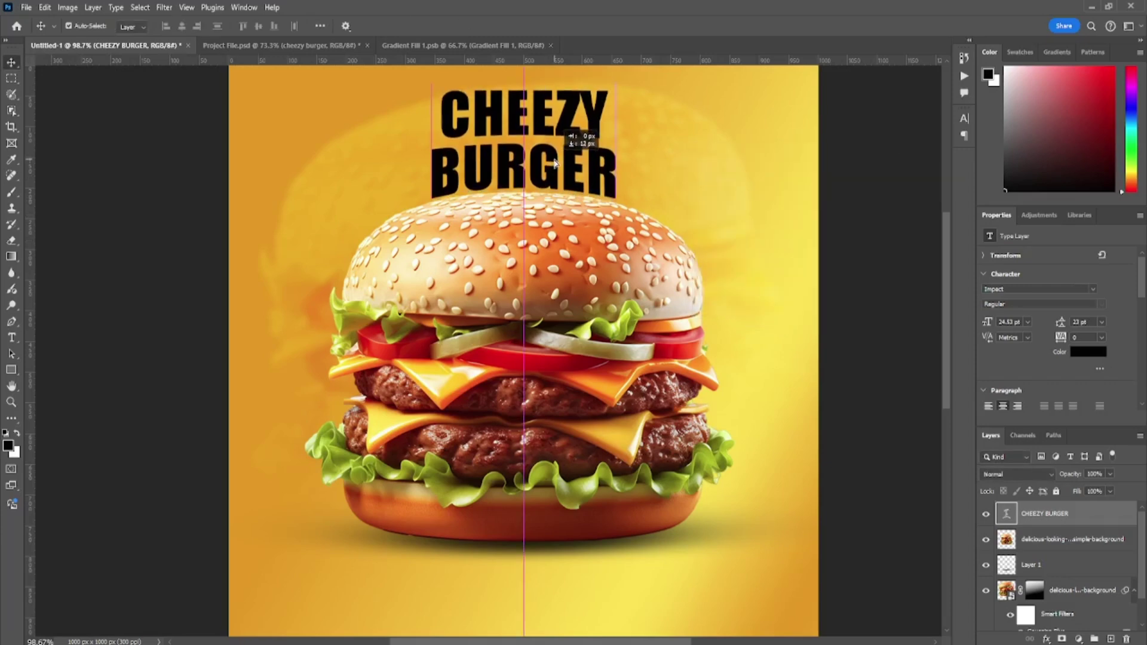
pyautogui.keyDown('alt'); pyautogui.scroll(-3, 665, 179); pyautogui.keyUp('alt')
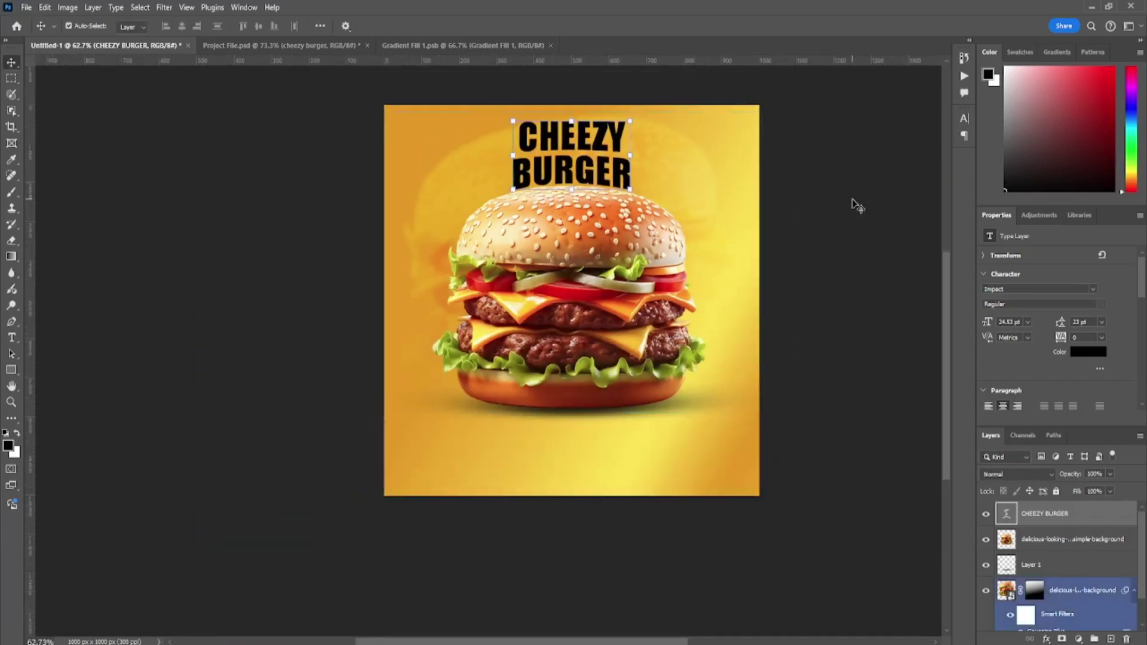
pyautogui.click(857, 205)
# Step: Centre the burger and Layer 1 shadow horizontally on the canvas
pyautogui.click(601, 206)
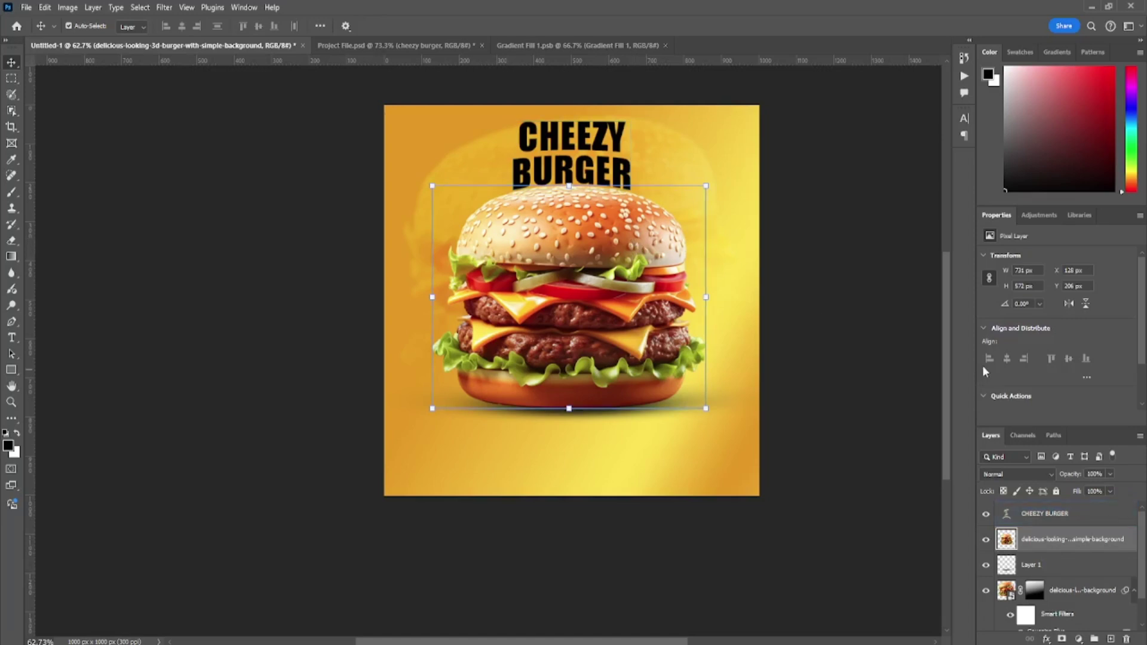
pyautogui.click(1043, 564)
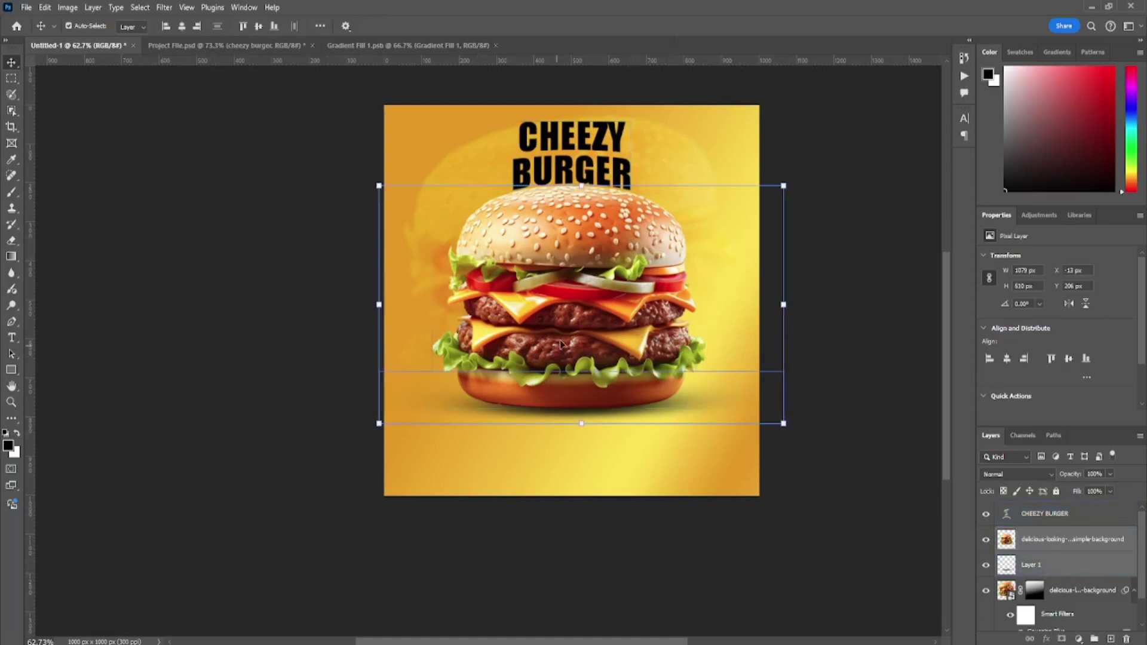
pyautogui.moveTo(560, 343); pyautogui.dragTo(557, 356)
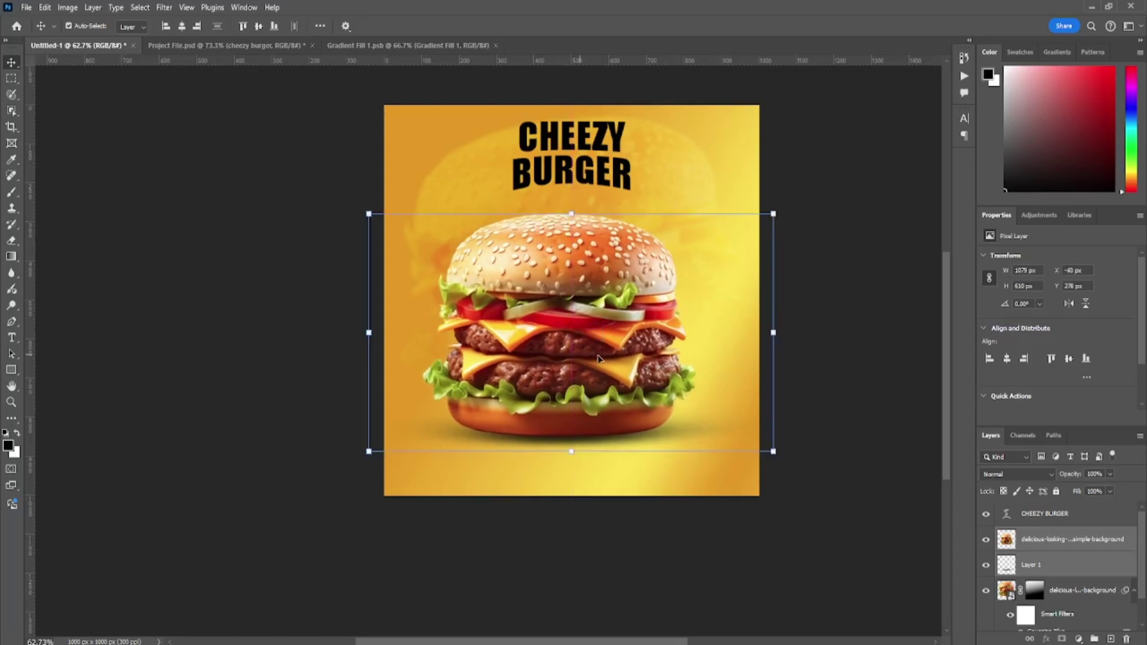
pyautogui.hotkey('ctrl', 'a')
pyautogui.click(185, 29)
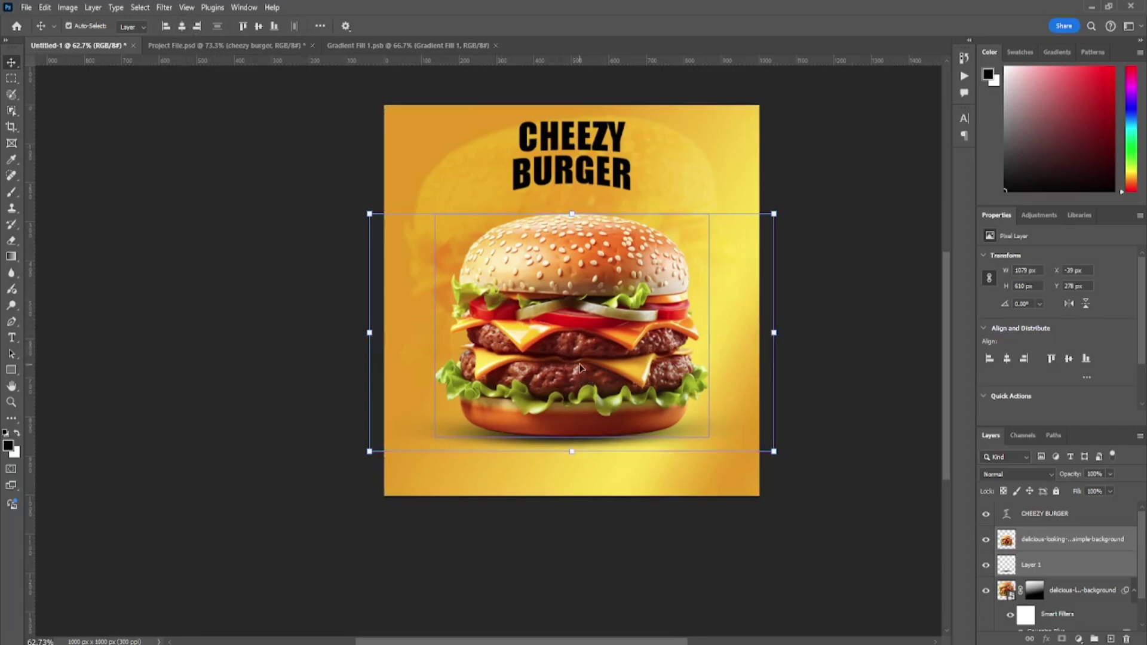
# Step: Scale the burger and shadow to about 92% and raise them toward the title
pyautogui.moveTo(561, 353); pyautogui.dragTo(583, 353)
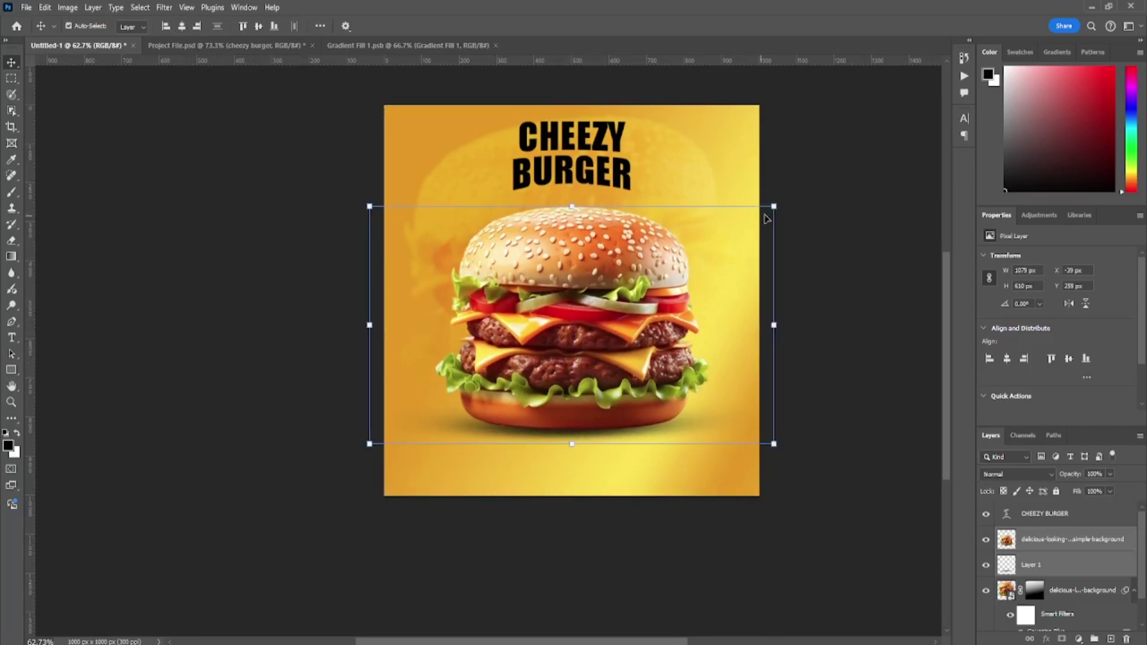
pyautogui.moveTo(765, 217); pyautogui.dragTo(752, 227)
pyautogui.moveTo(637, 304); pyautogui.dragTo(633, 281)
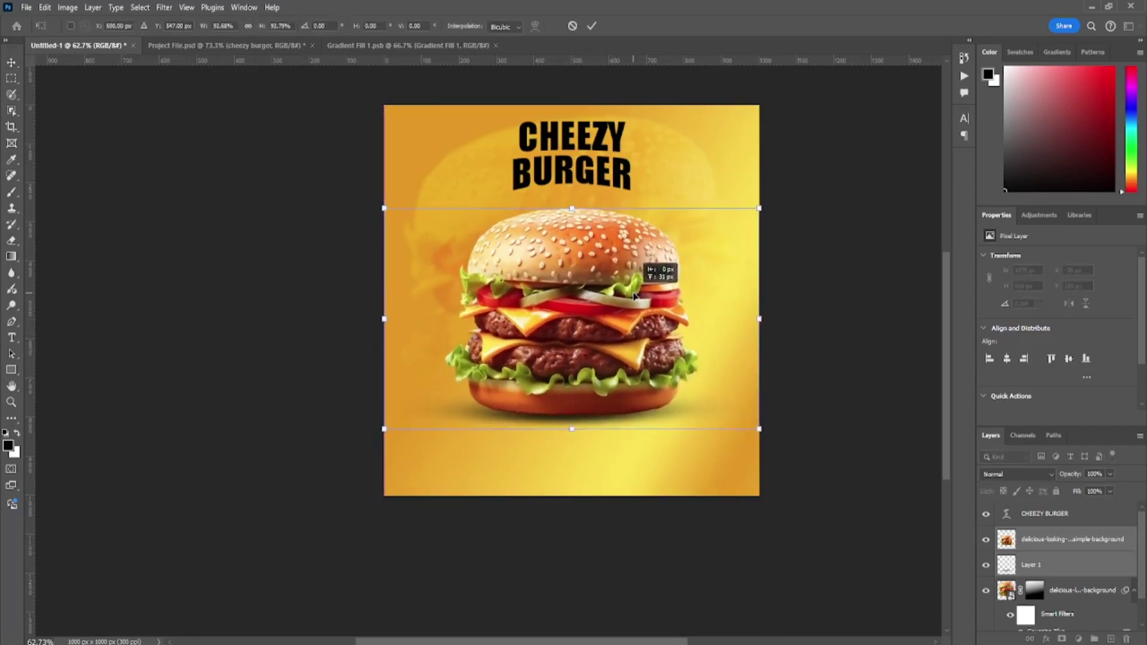
pyautogui.press('Return')
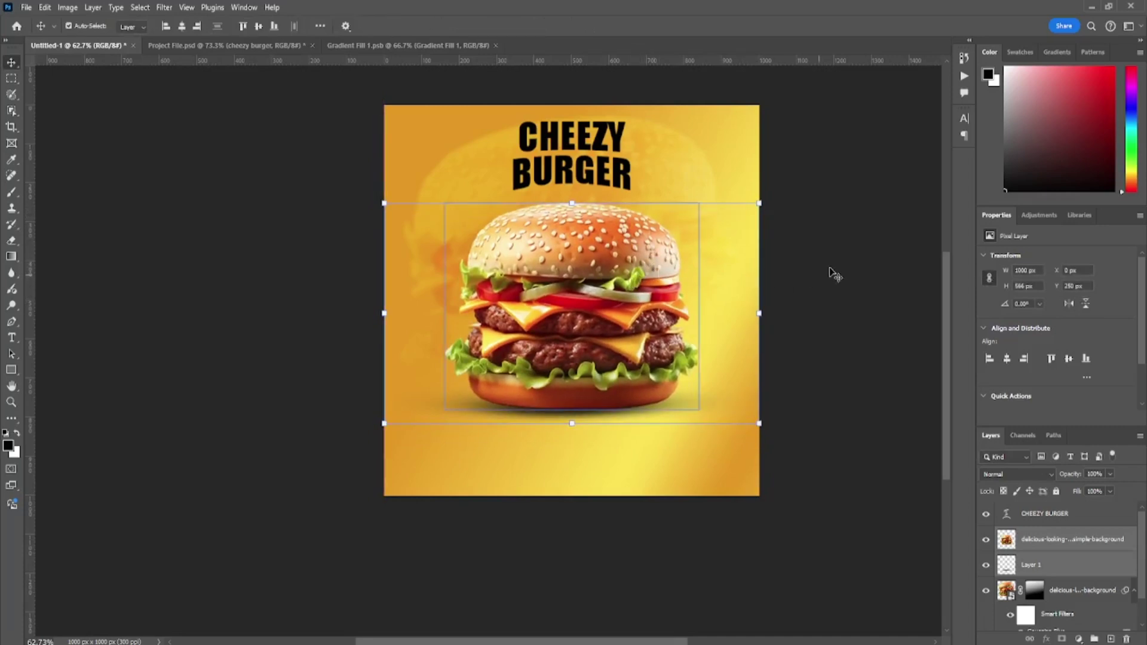
pyautogui.click(687, 208)
# Step: Move the CHEEZY BURGER title down about 28 px
pyautogui.scroll(2, 600, 169)
pyautogui.click(600, 169)
pyautogui.moveTo(600, 169); pyautogui.dragTo(601, 186)
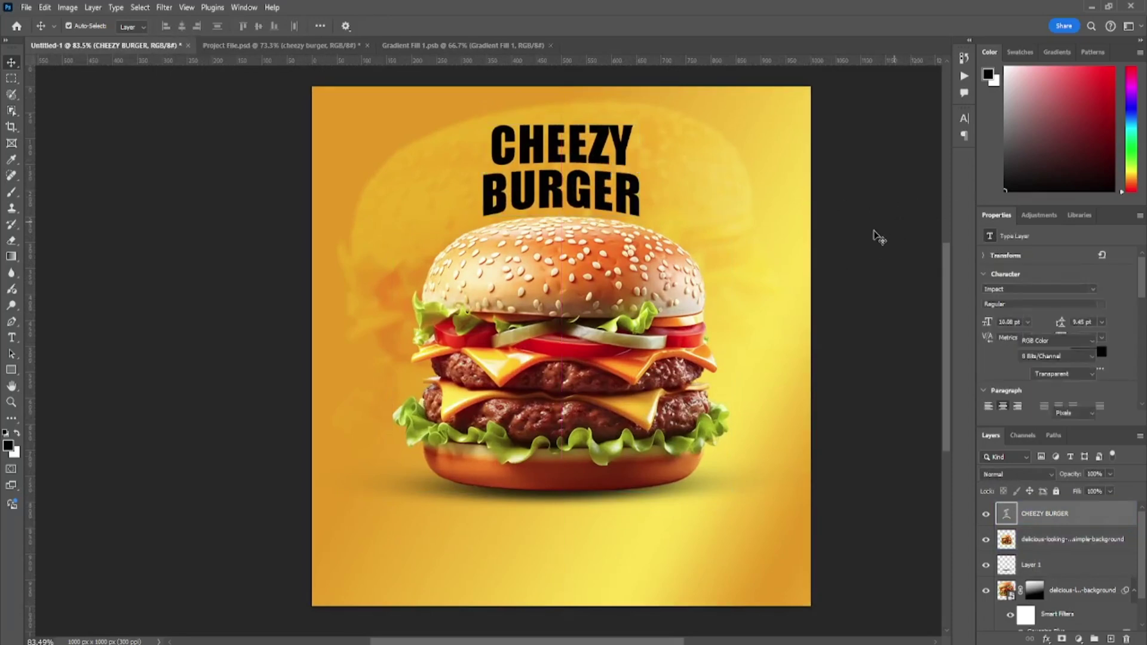
# Step: Colour the word CHEEZY yellow (fff000)
pyautogui.press('t')
pyautogui.scroll(2, 547, 141)
pyautogui.doubleClick(547, 140)
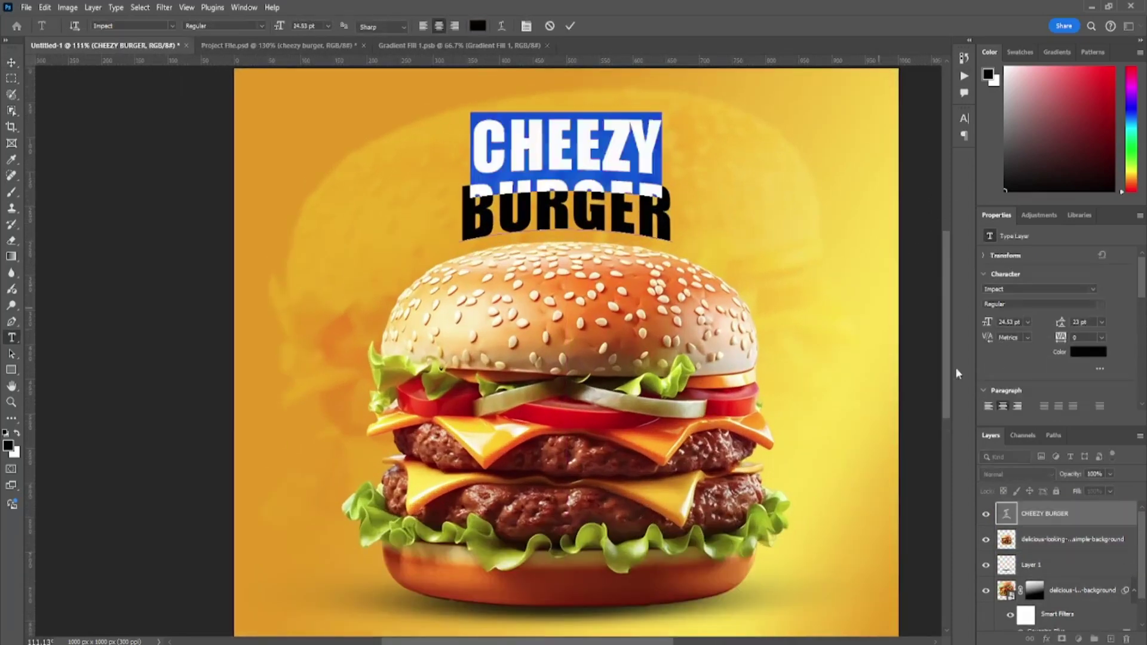
pyautogui.click(1088, 352)
pyautogui.write('fff000')
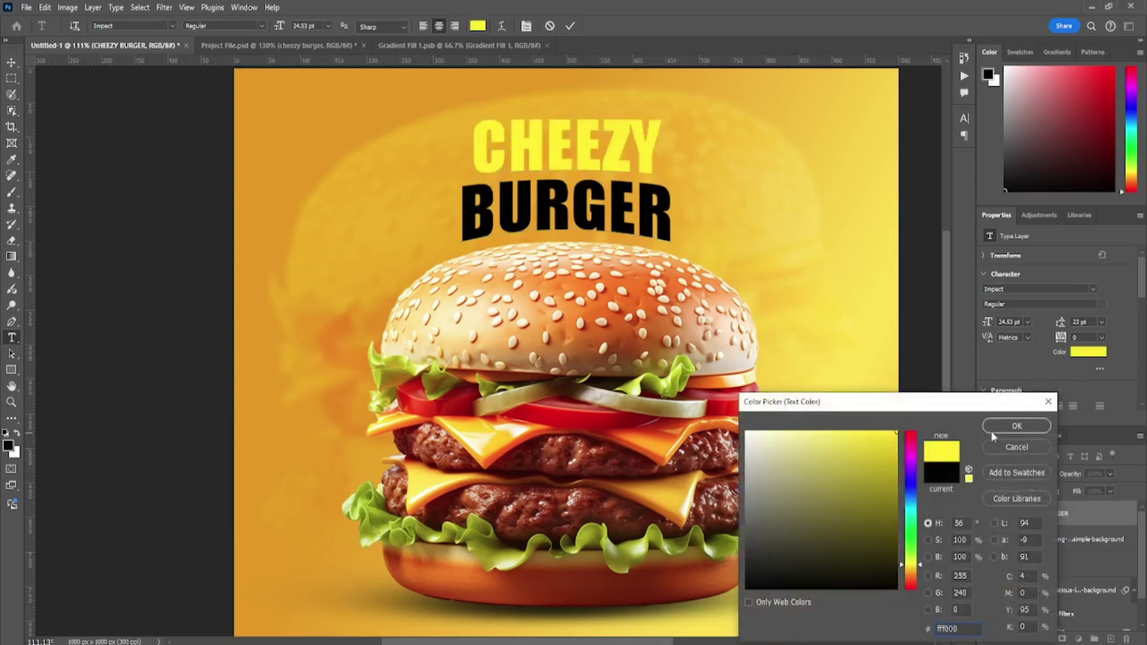
pyautogui.click(1015, 426)
# Step: Colour the word BURGER white (ffffff) and commit the text edits
pyautogui.doubleClick(620, 224)
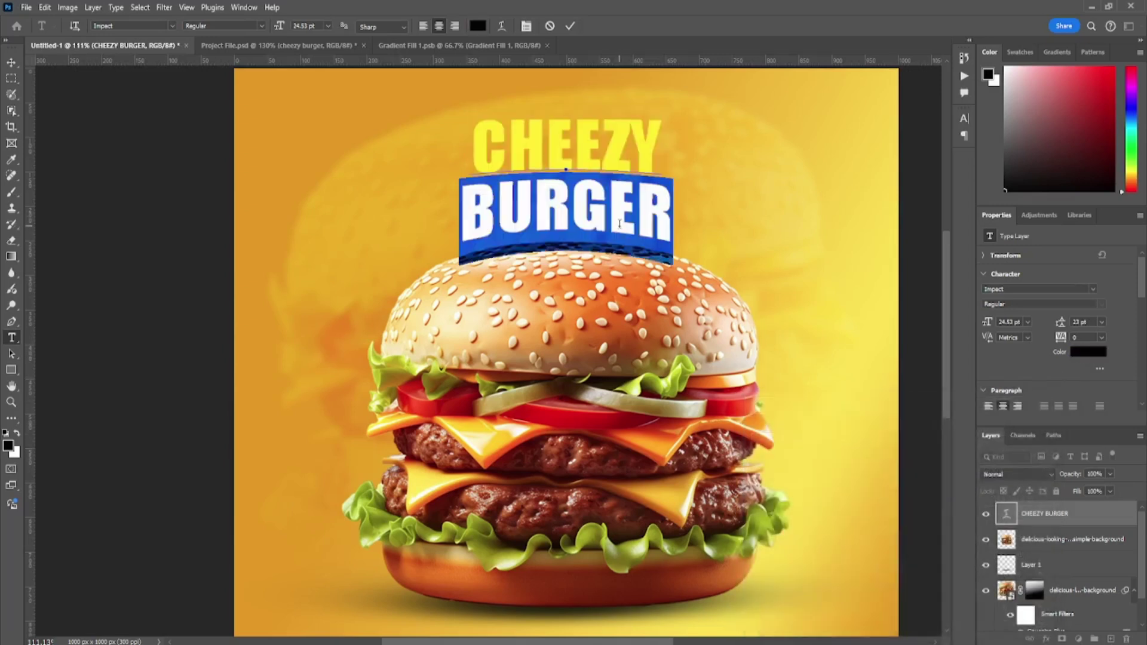
pyautogui.click(1090, 352)
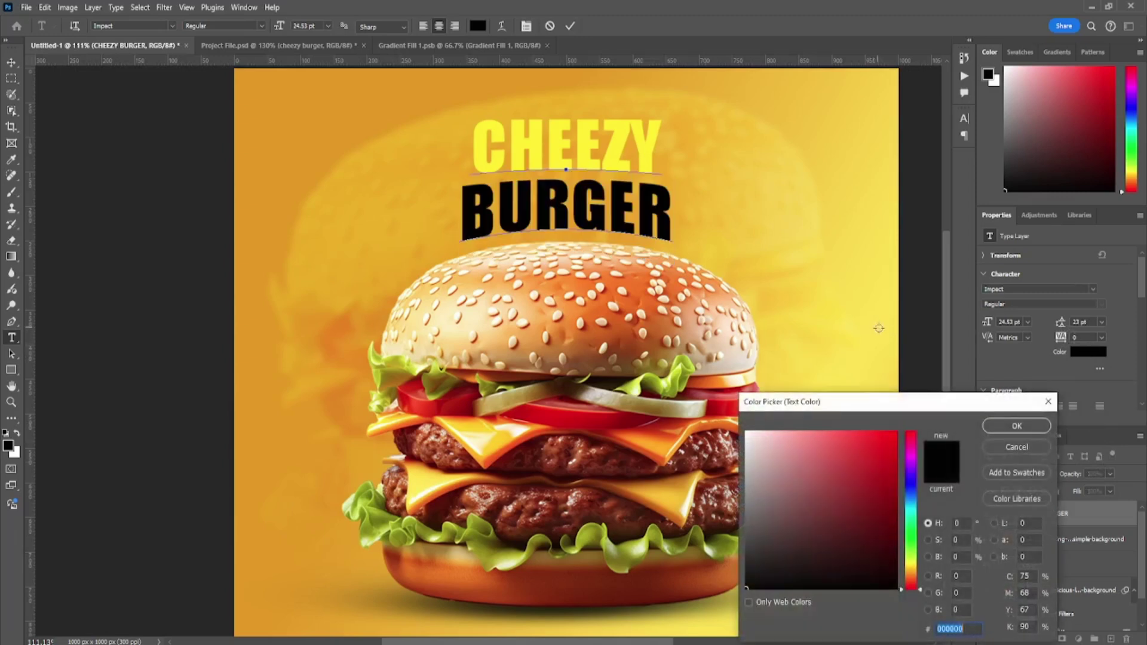
pyautogui.click(757, 425)
pyautogui.moveTo(756, 423); pyautogui.dragTo(746, 418)
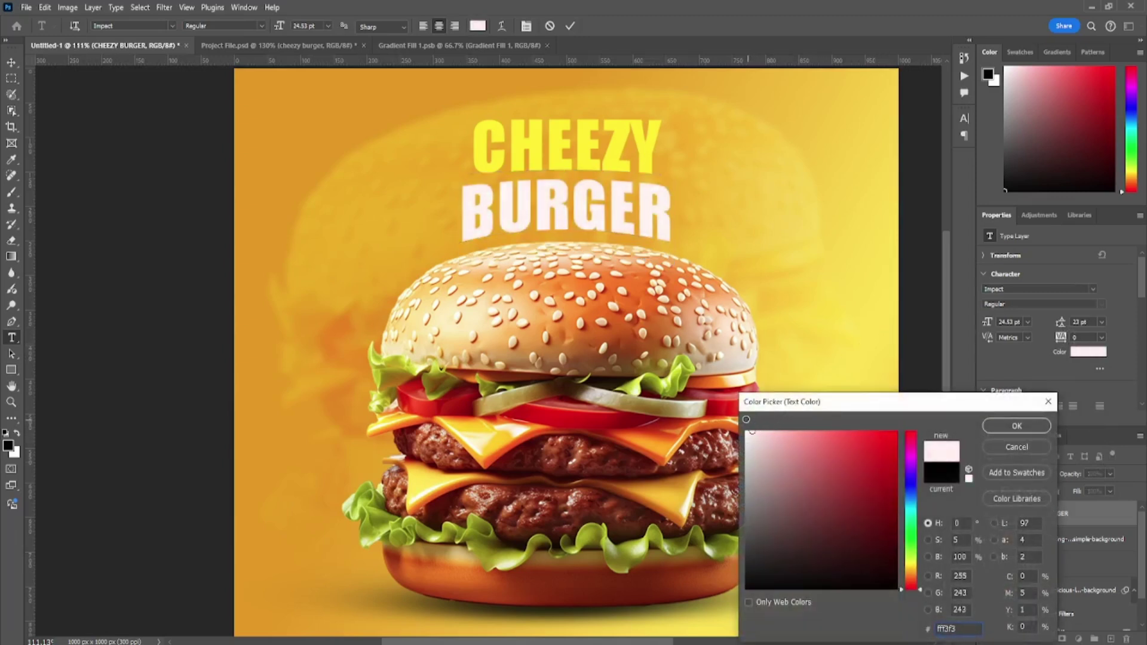
pyautogui.click(909, 563)
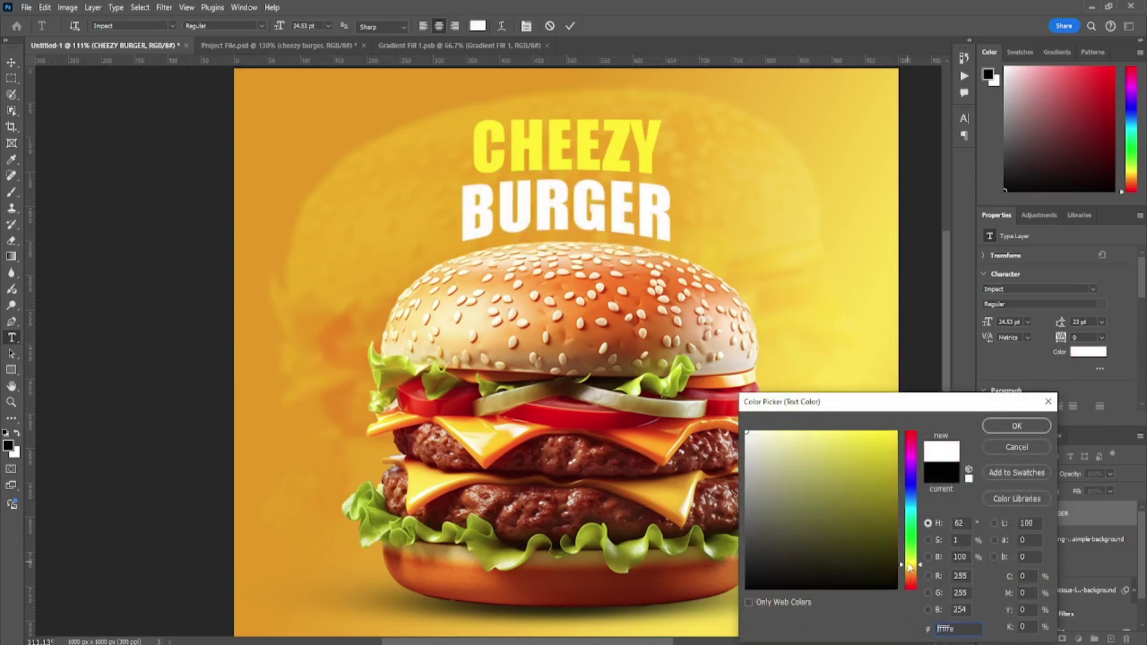
pyautogui.click(751, 436)
pyautogui.moveTo(751, 435); pyautogui.dragTo(724, 402)
pyautogui.click(1005, 424)
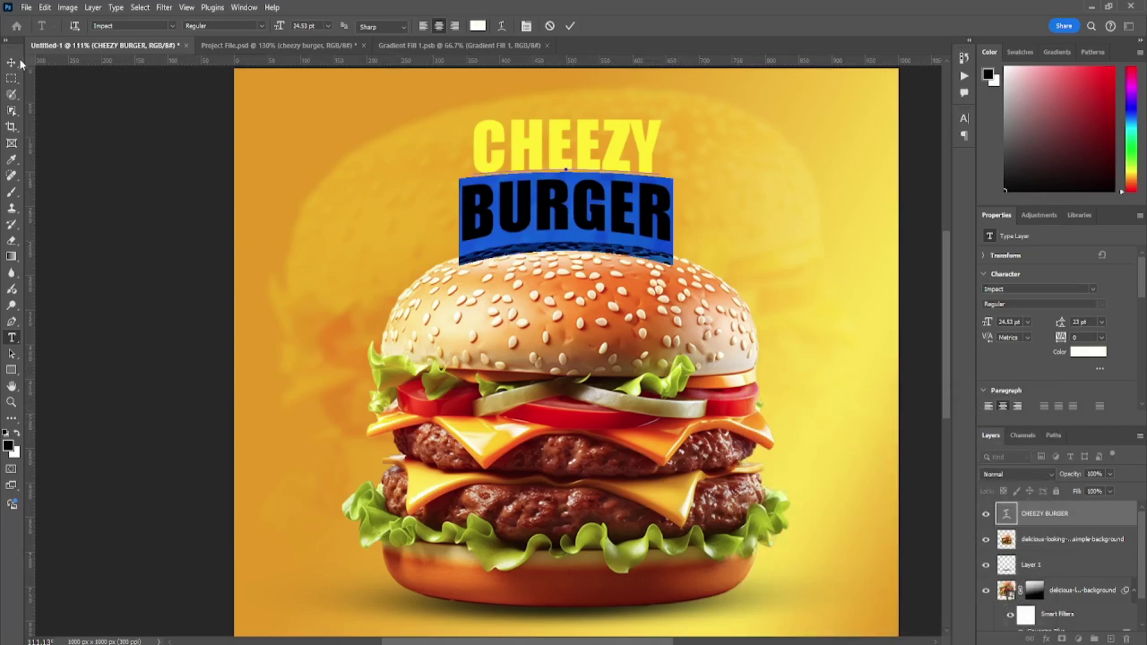
pyautogui.hotkey('ctrl', 'Return')
pyautogui.hotkey('ctrl', 't')
# Step: Enlarge the CHEEZY BURGER title to about 28.33 pt and commit it
pyautogui.moveTo(672, 113); pyautogui.dragTo(687, 109)
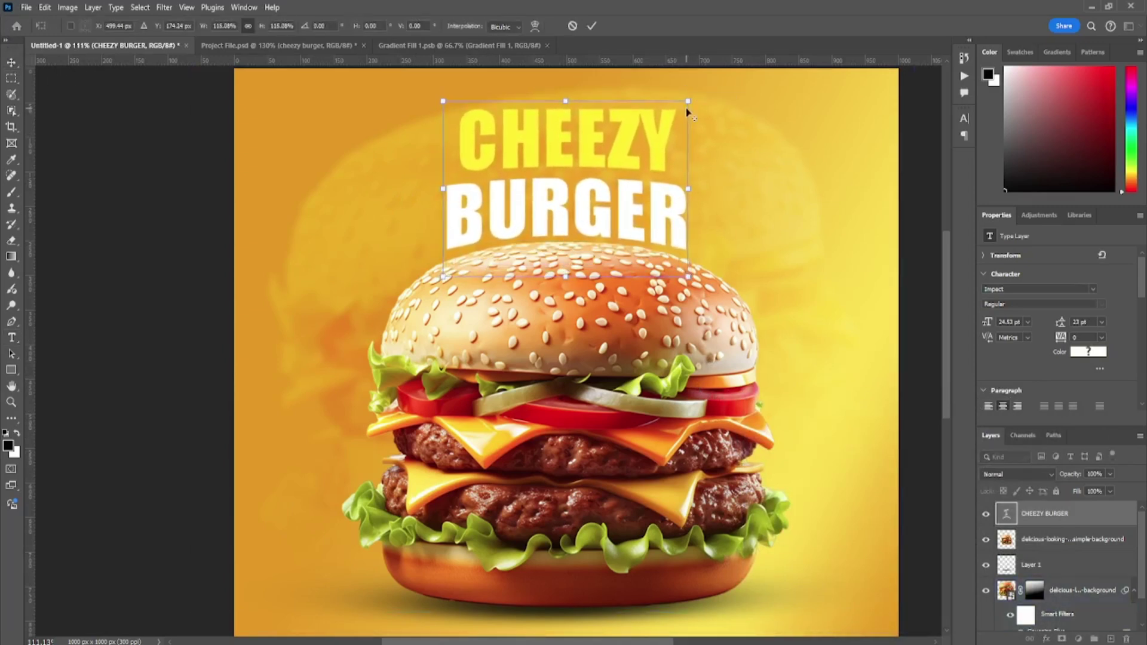
pyautogui.press('Return')
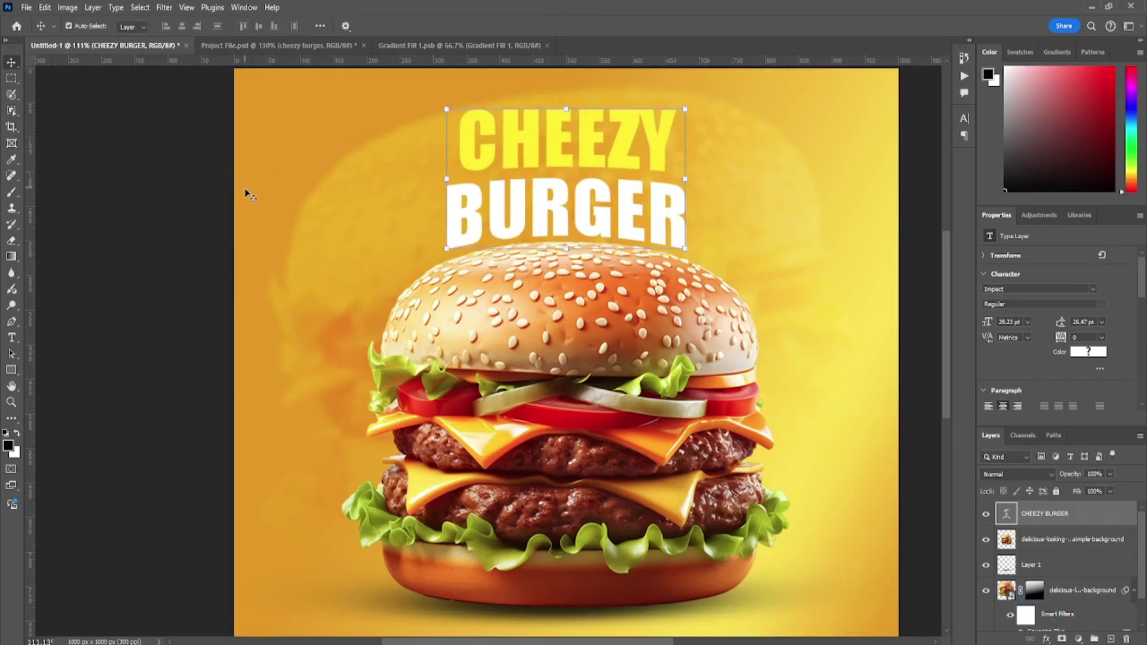
pyautogui.scroll(3, 460, 291)
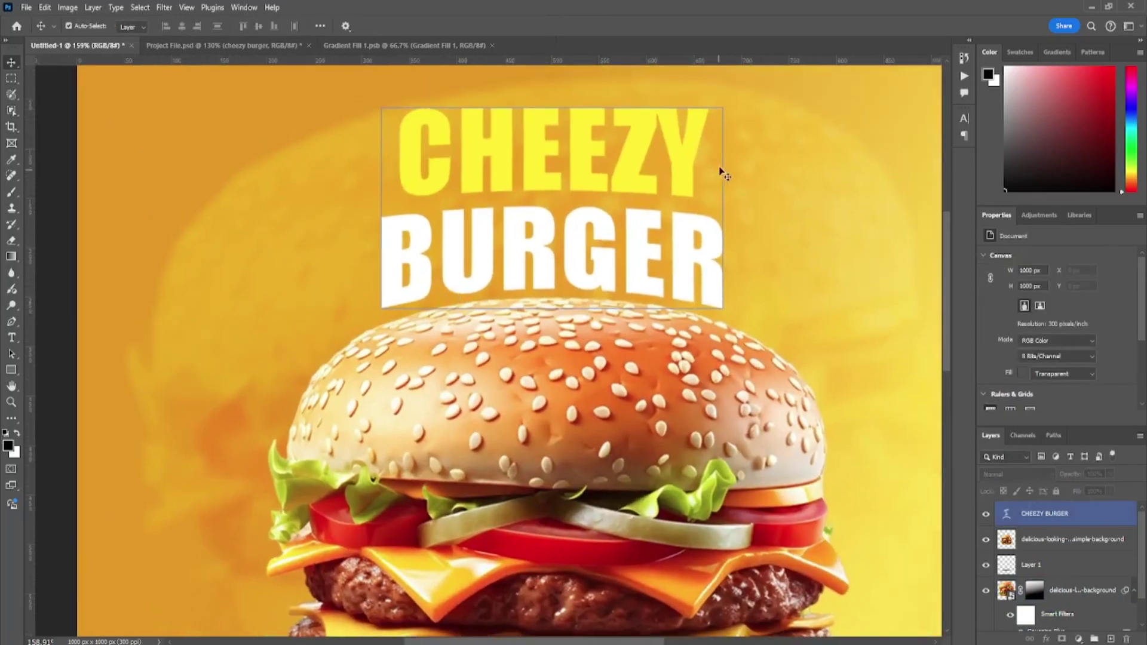
pyautogui.click(57, 322)
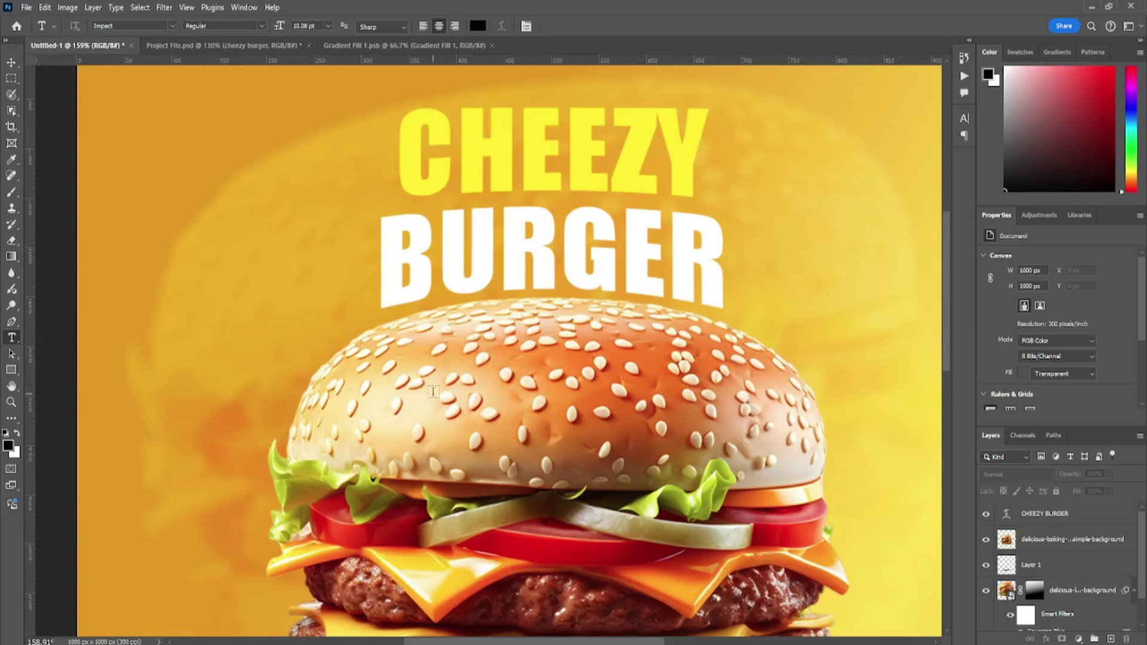
# Step: Add a 'Special' text layer on the burger bun
pyautogui.click(433, 391)
pyautogui.write('S')
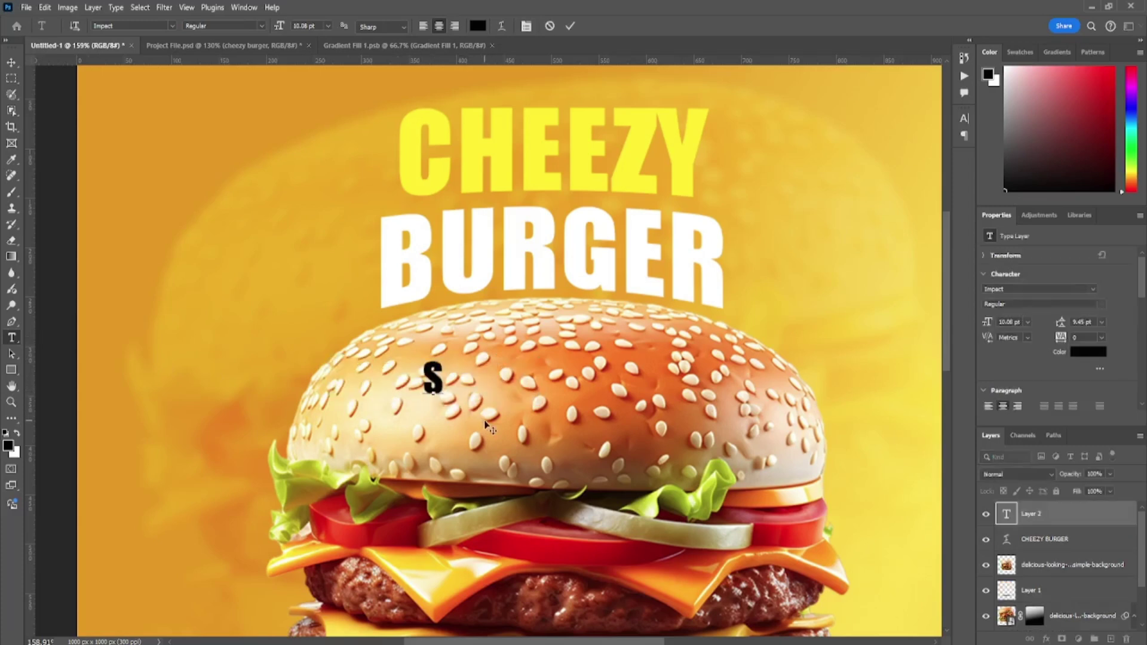
pyautogui.write('PIC')
pyautogui.press('BackSpace')
pyautogui.press('BackSpace')
pyautogui.press('BackSpace')
pyautogui.write('Sp')
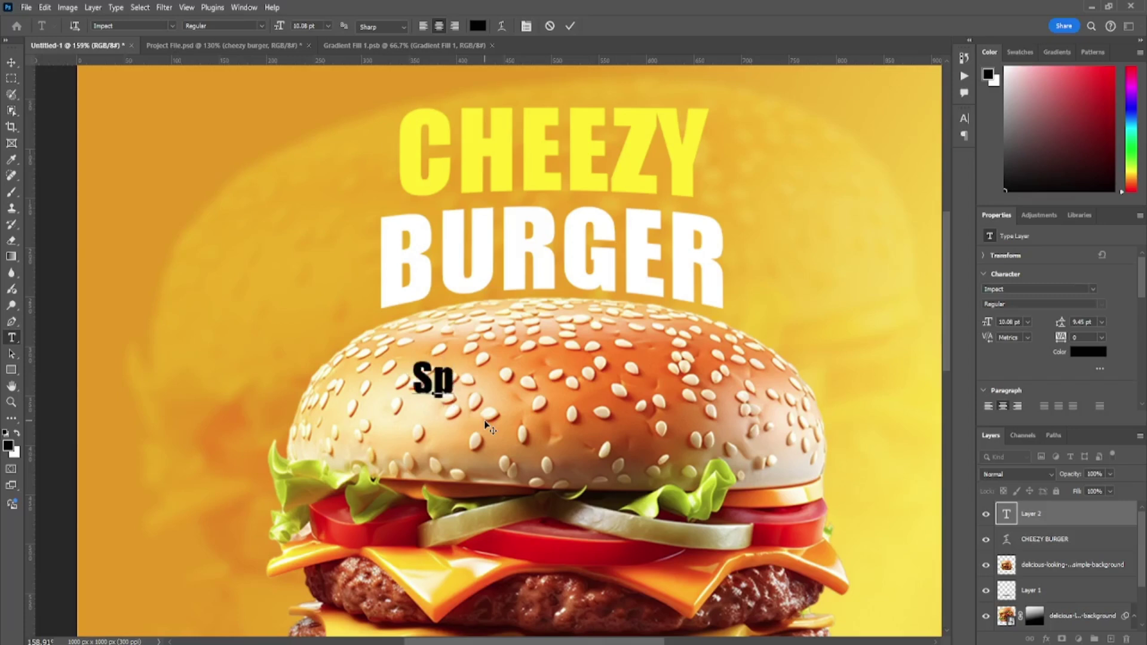
pyautogui.write('e')
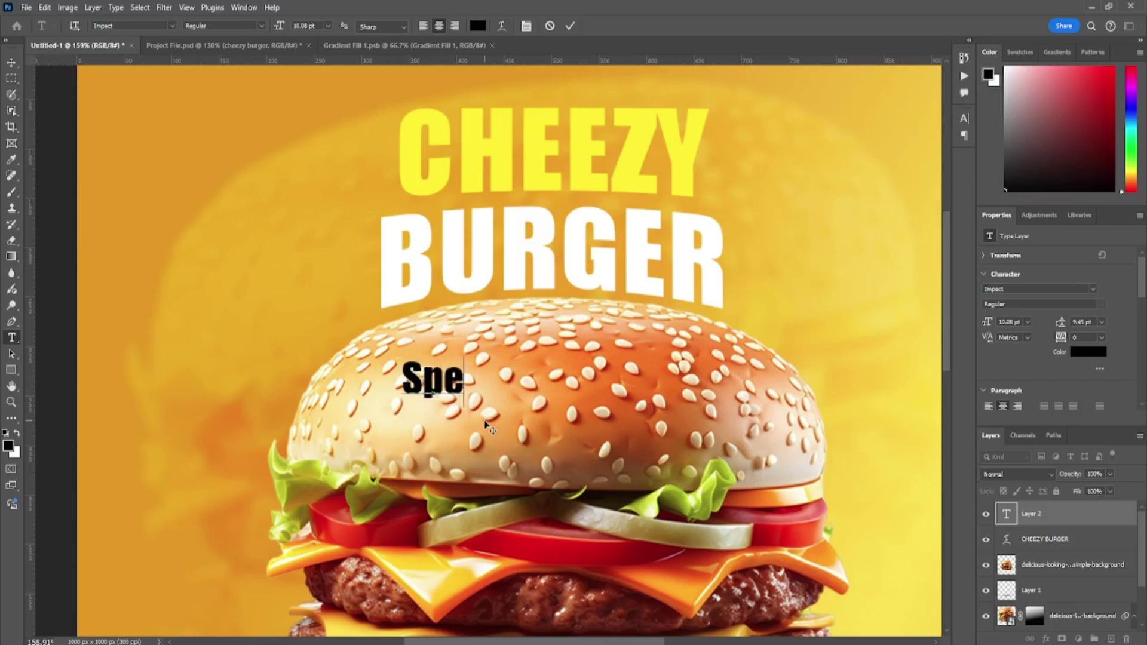
pyautogui.write('cial')
# Step: Set 'Special' in the Harmony Embrace Script Demo font
pyautogui.hotkey('ctrl', 'a')
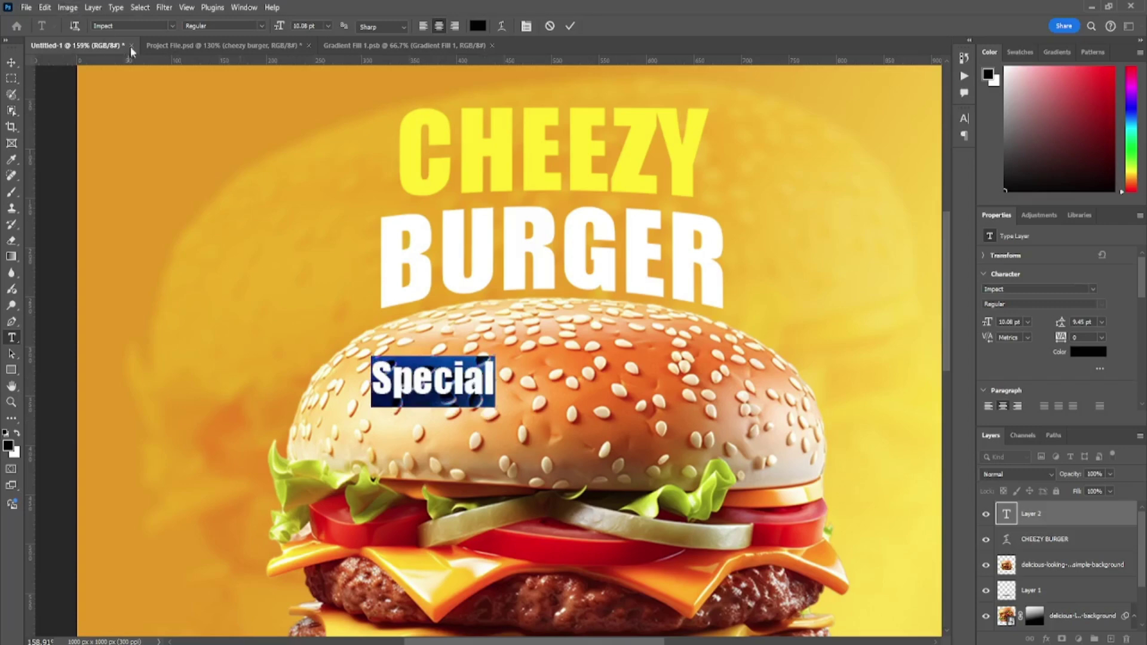
pyautogui.click(172, 25)
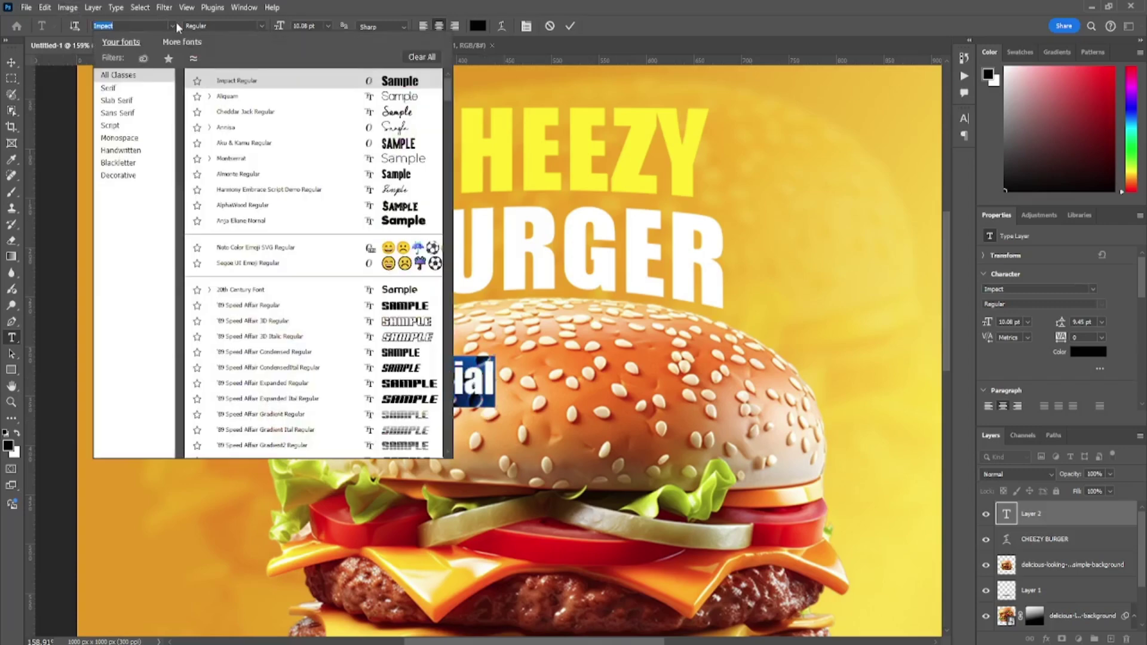
pyautogui.click(336, 131)
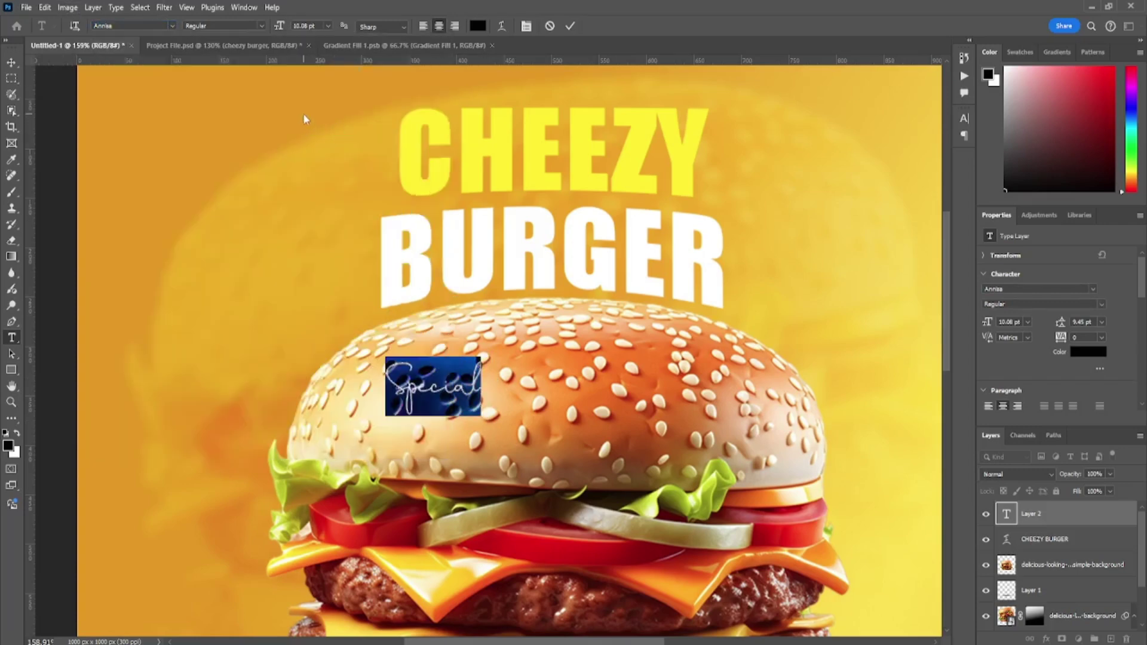
pyautogui.hscroll(2, 303, 119)
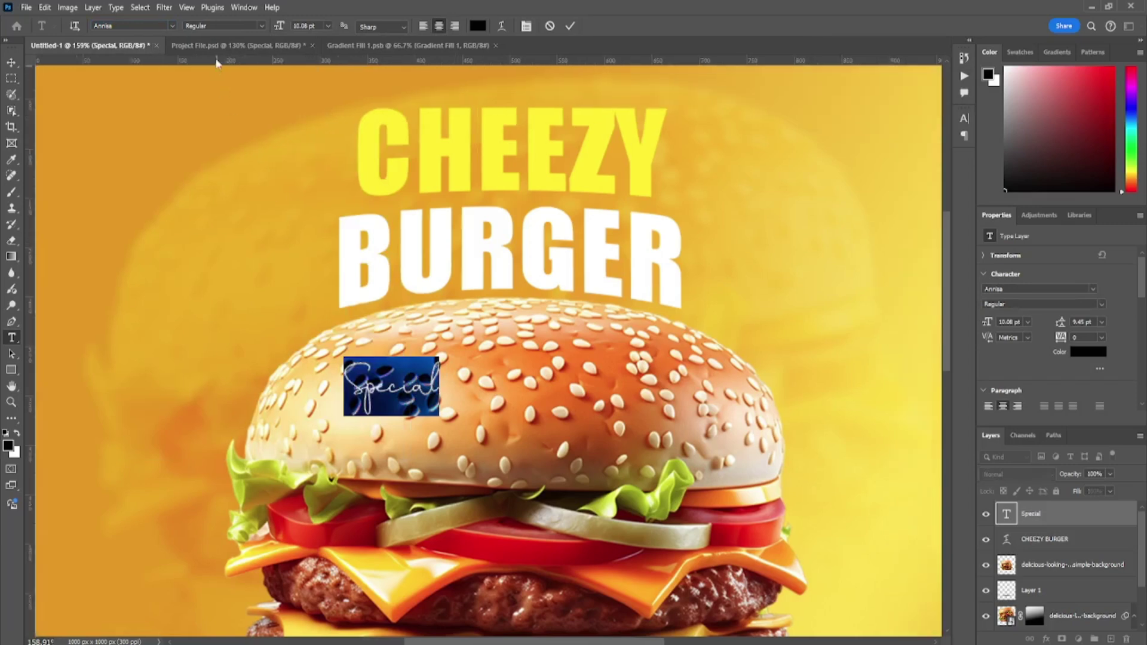
pyautogui.write('H')
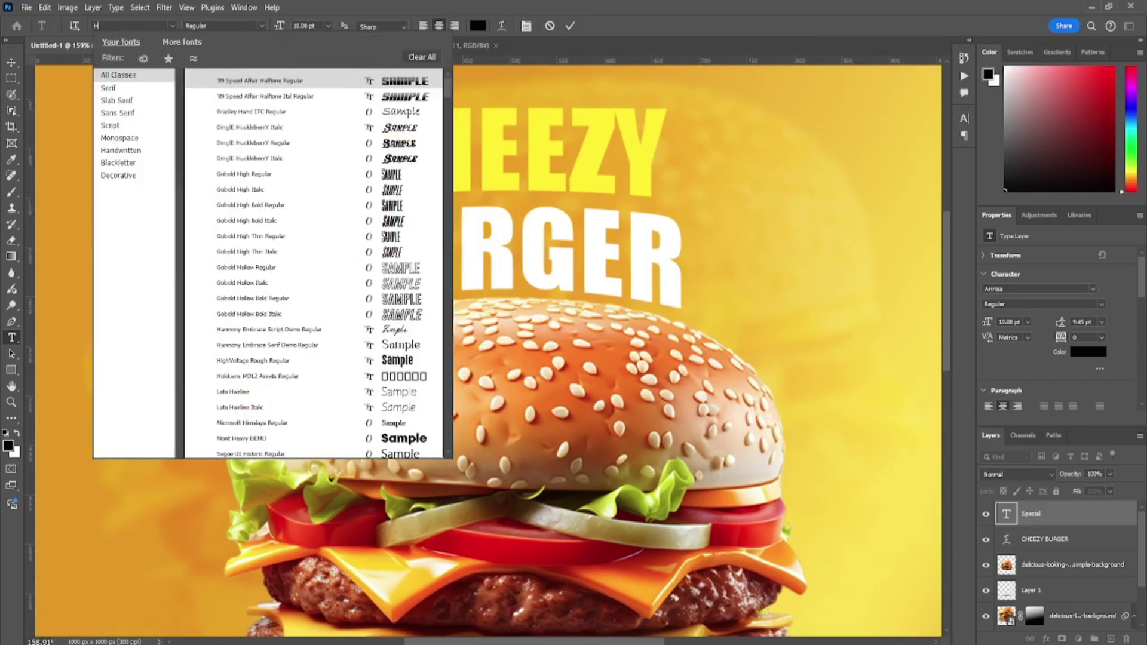
pyautogui.write('armony Embrace Scri...')
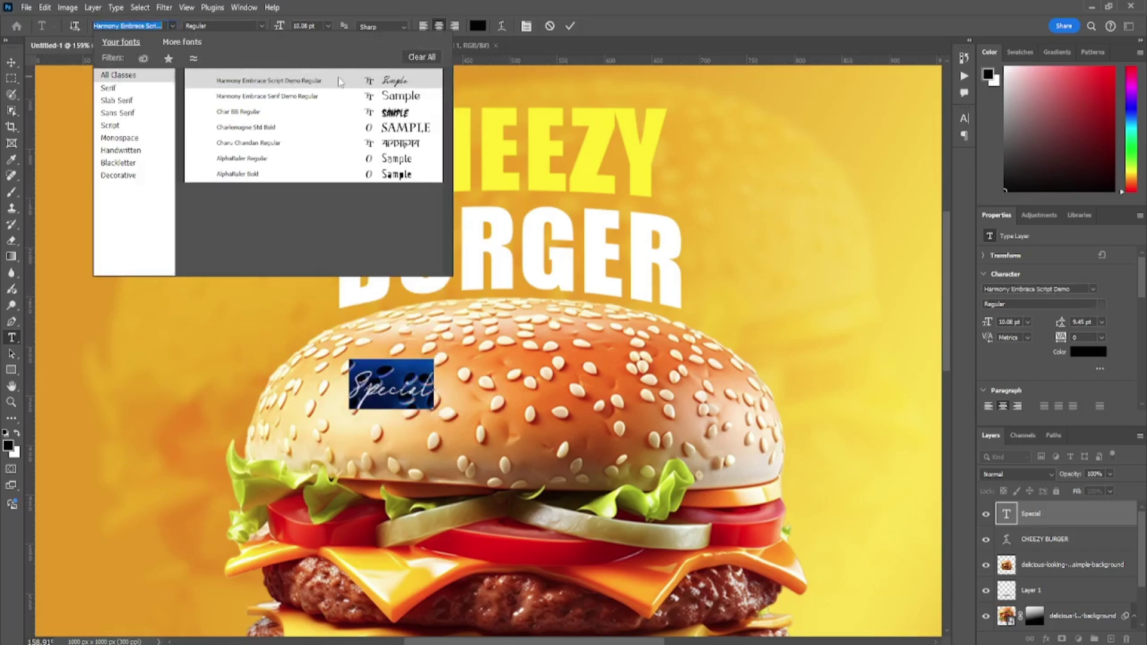
pyautogui.click(339, 82)
# Step: Enlarge the script word Special to about 23.66 pt
pyautogui.click(12, 62)
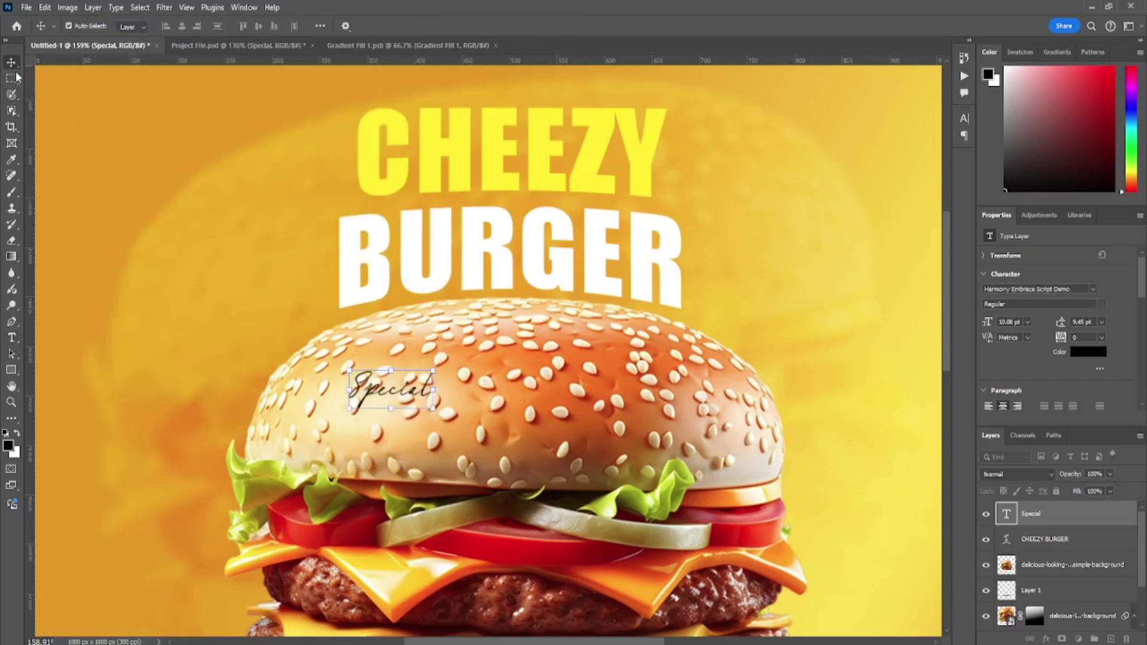
pyautogui.moveTo(589, 343)
pyautogui.mouseDown()
pyautogui.moveTo(547, 346)
pyautogui.moveTo(601, 323)
pyautogui.mouseUp()
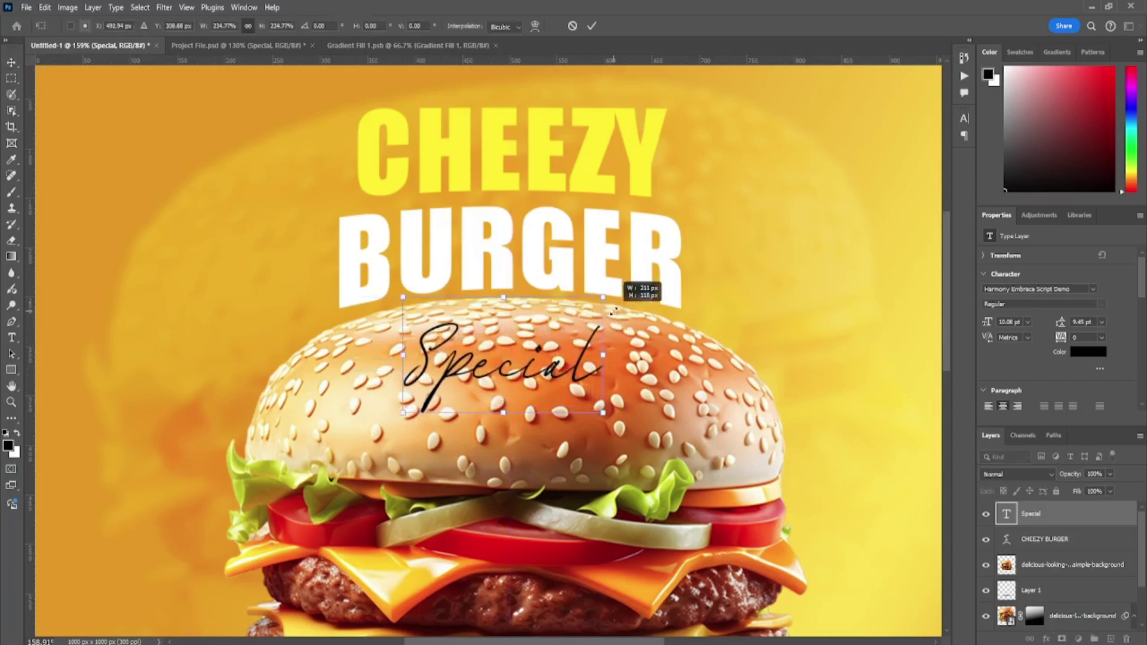
pyautogui.press('Return')
# Step: Centre Special just under BURGER, overlapping the burger top, and fit the post on screen
pyautogui.moveTo(546, 371); pyautogui.dragTo(540, 321)
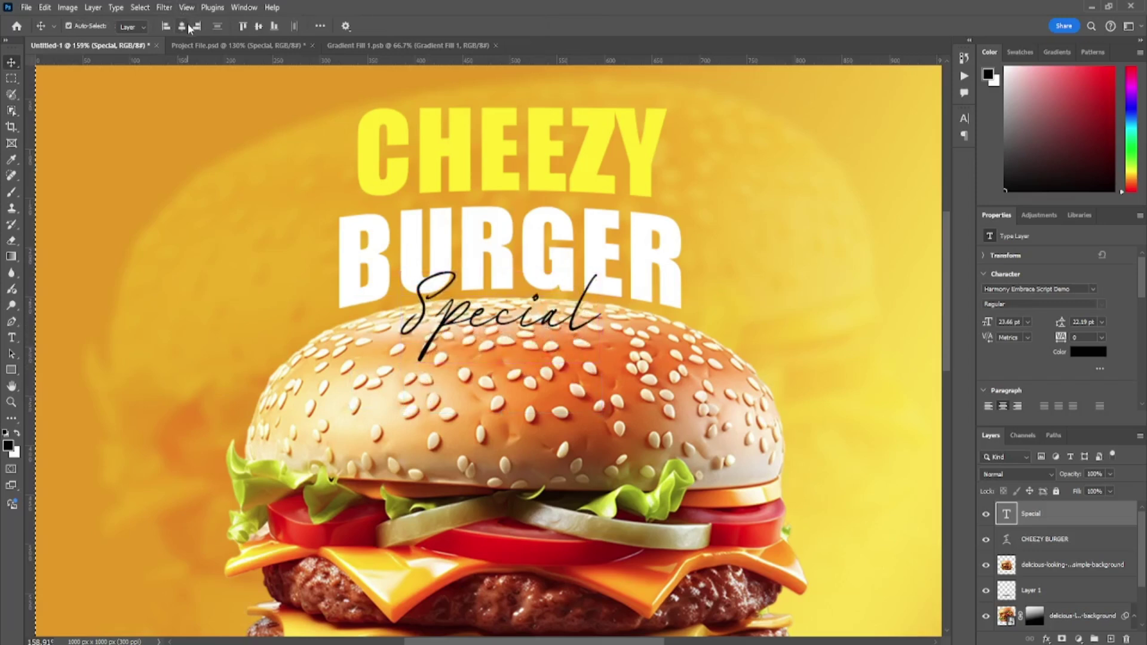
pyautogui.hotkey('shift', 'Right')
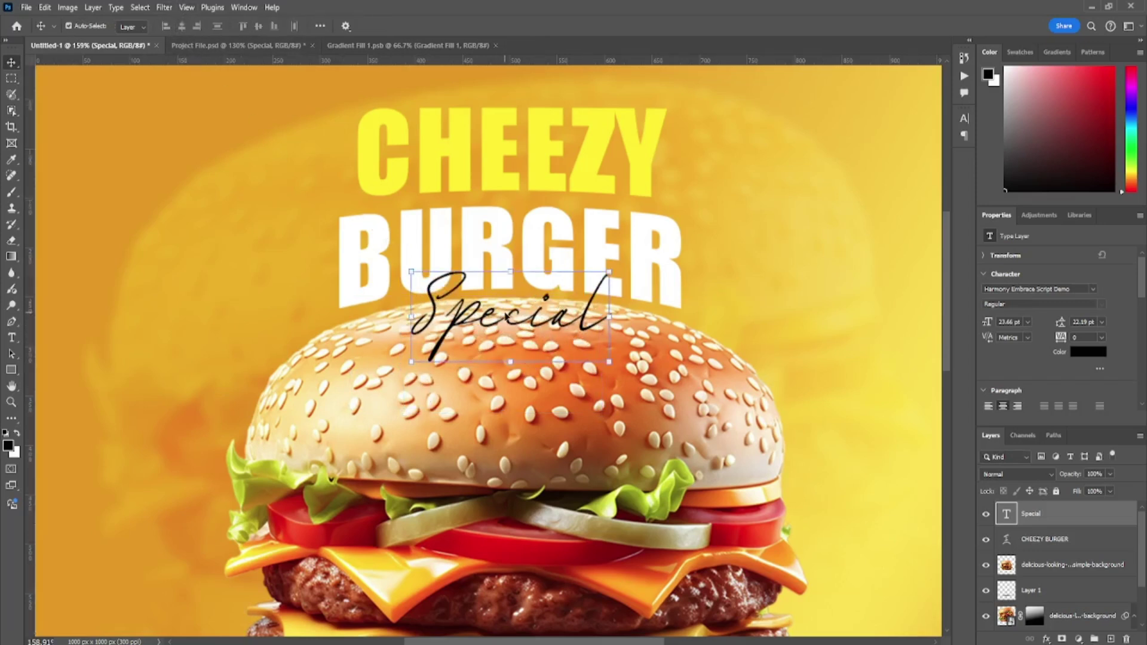
pyautogui.moveTo(508, 318); pyautogui.dragTo(508, 311)
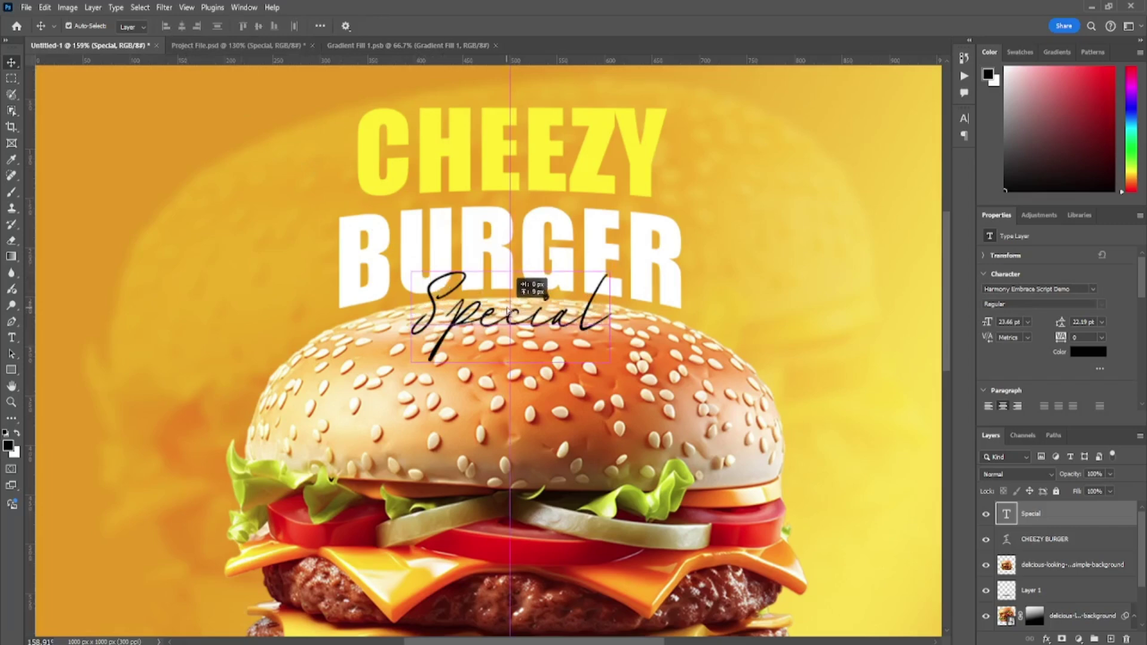
pyautogui.keyDown('alt'); pyautogui.scroll(-3, 894, 346); pyautogui.keyUp('alt')
pyautogui.keyDown('alt'); pyautogui.scroll(-2, 896, 345); pyautogui.keyUp('alt')
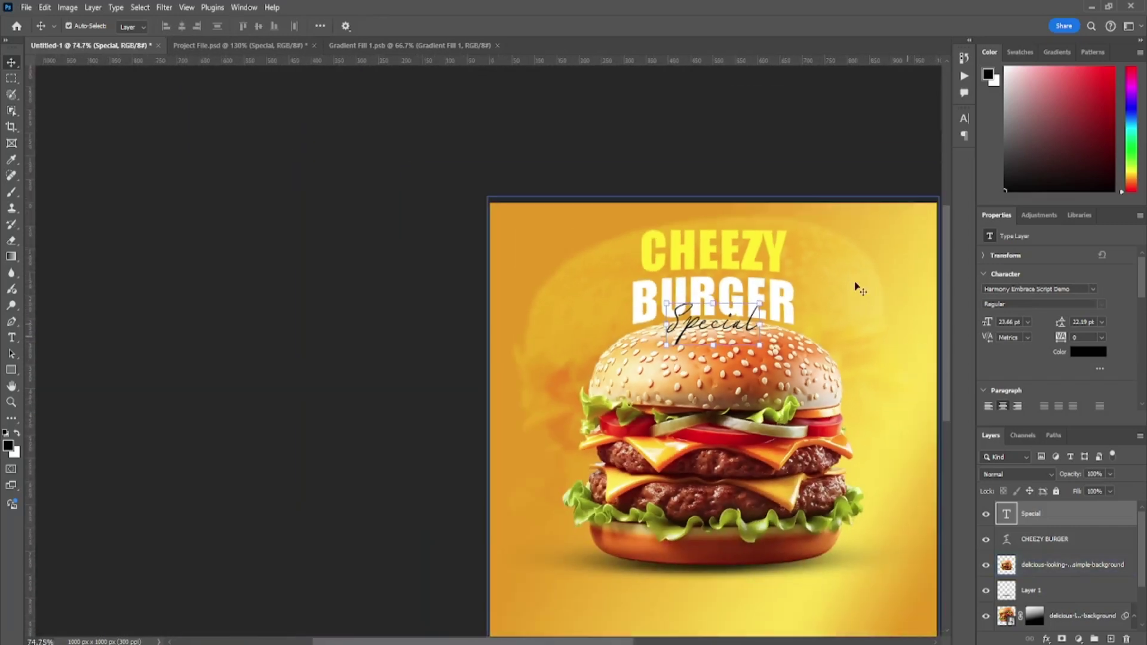
pyautogui.click(775, 142)
pyautogui.hotkey('ctrl', '0')
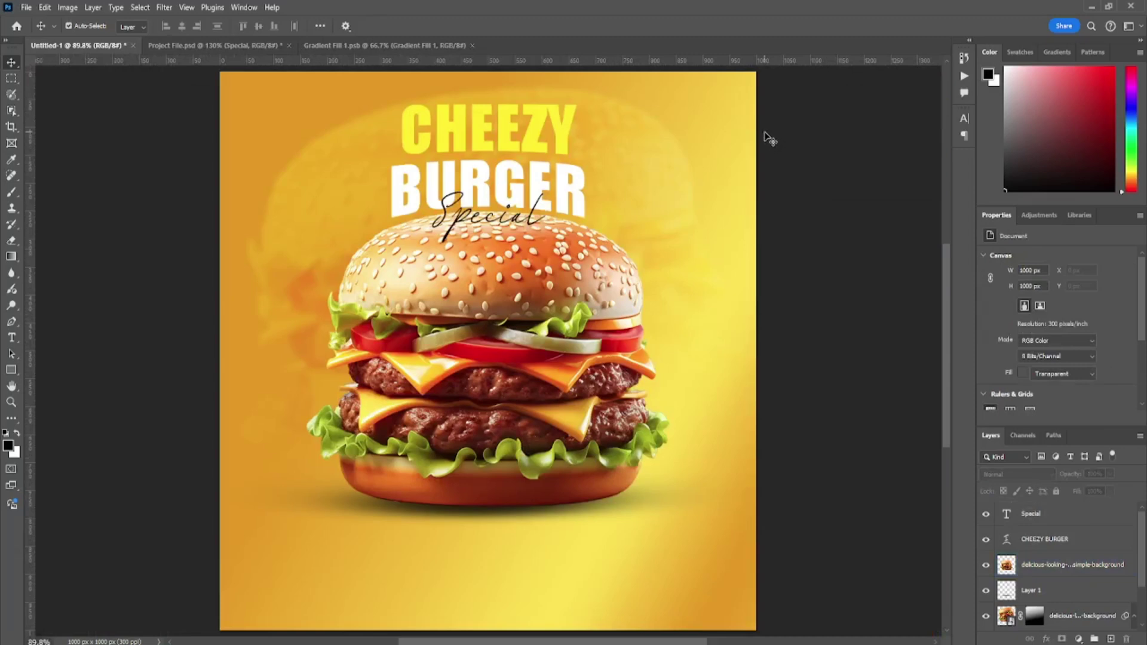
# Step: Draw a diagonal yellow gradient fill above Layer 1, starting from the top-left corner
pyautogui.click(388, 288)
pyautogui.click(1077, 580)
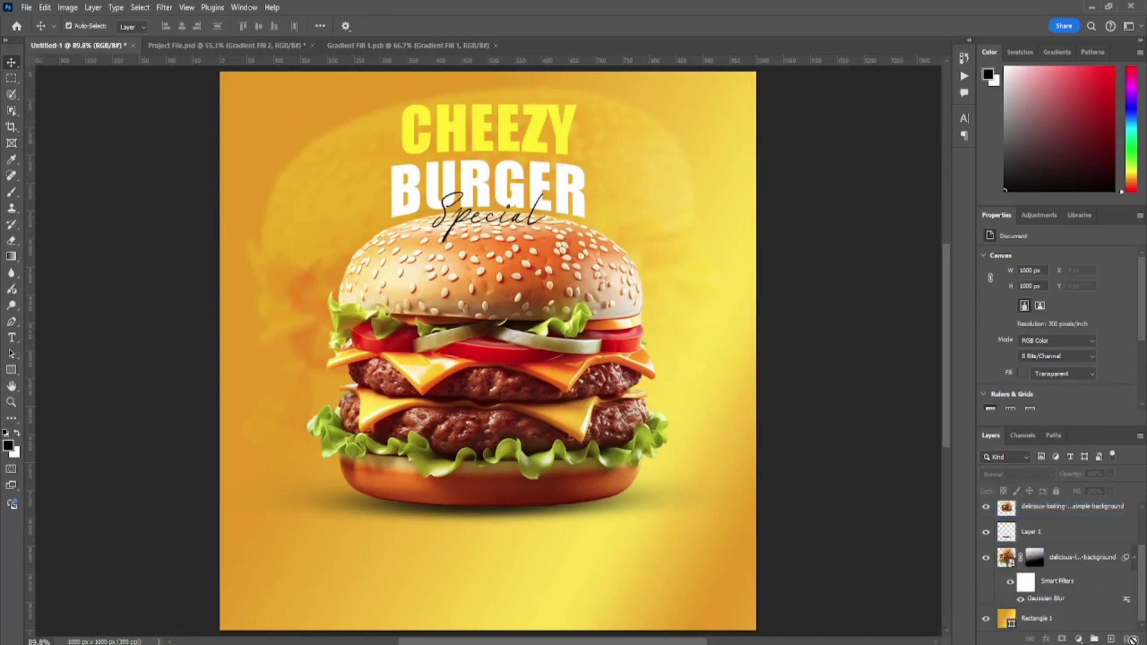
pyautogui.click(1079, 538)
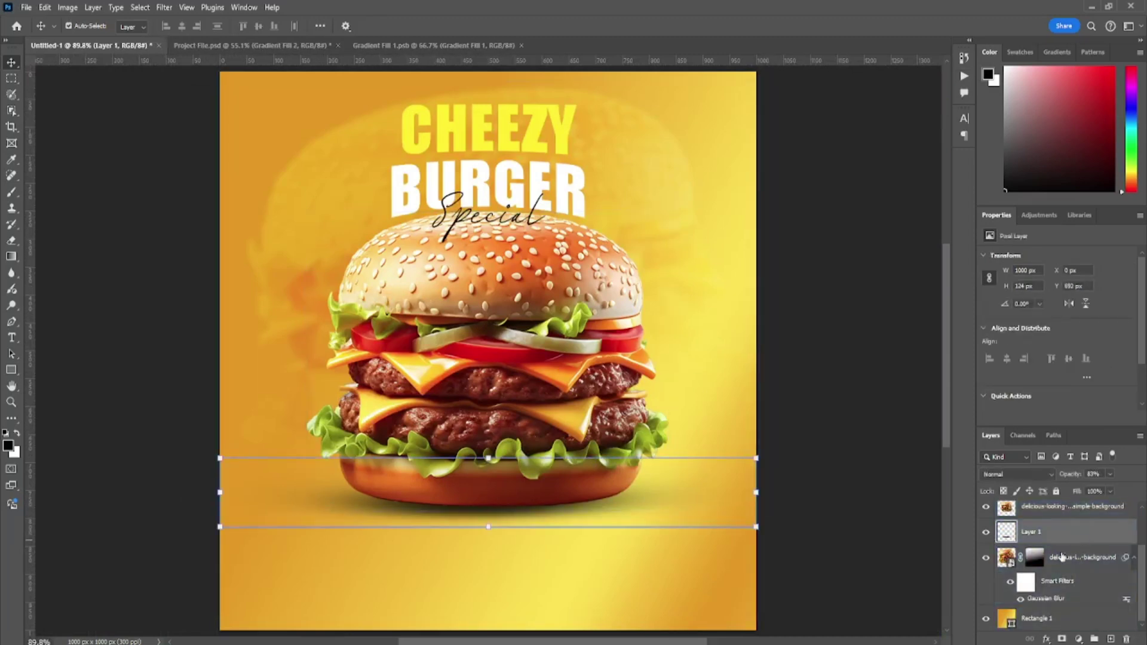
pyautogui.scroll(2, 1069, 549)
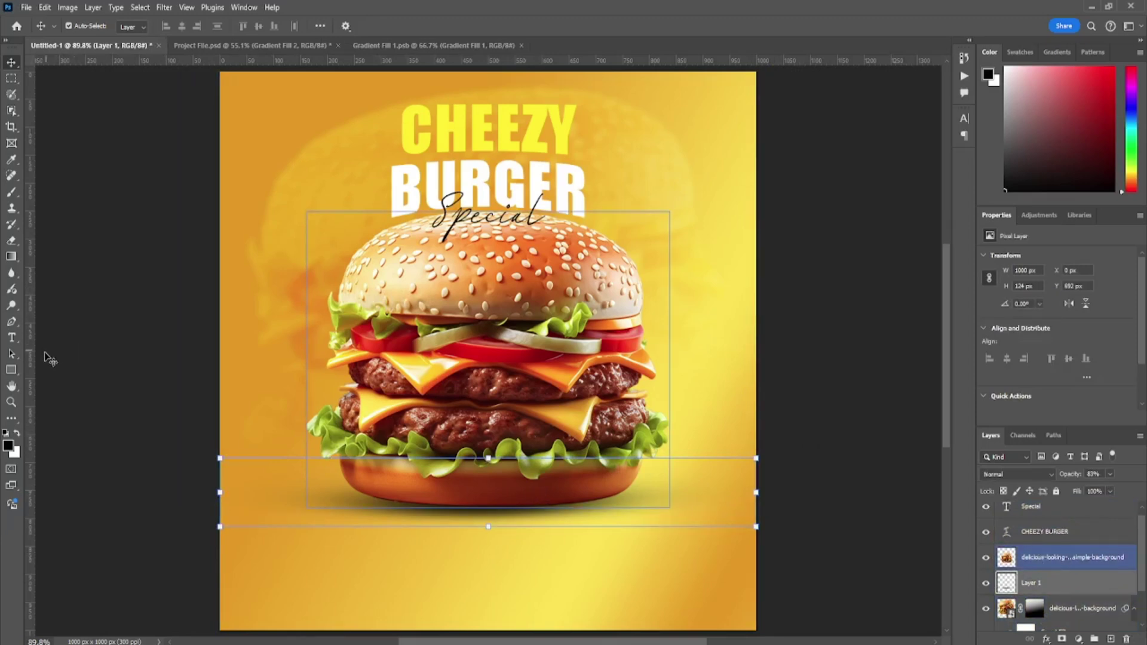
pyautogui.click(14, 258)
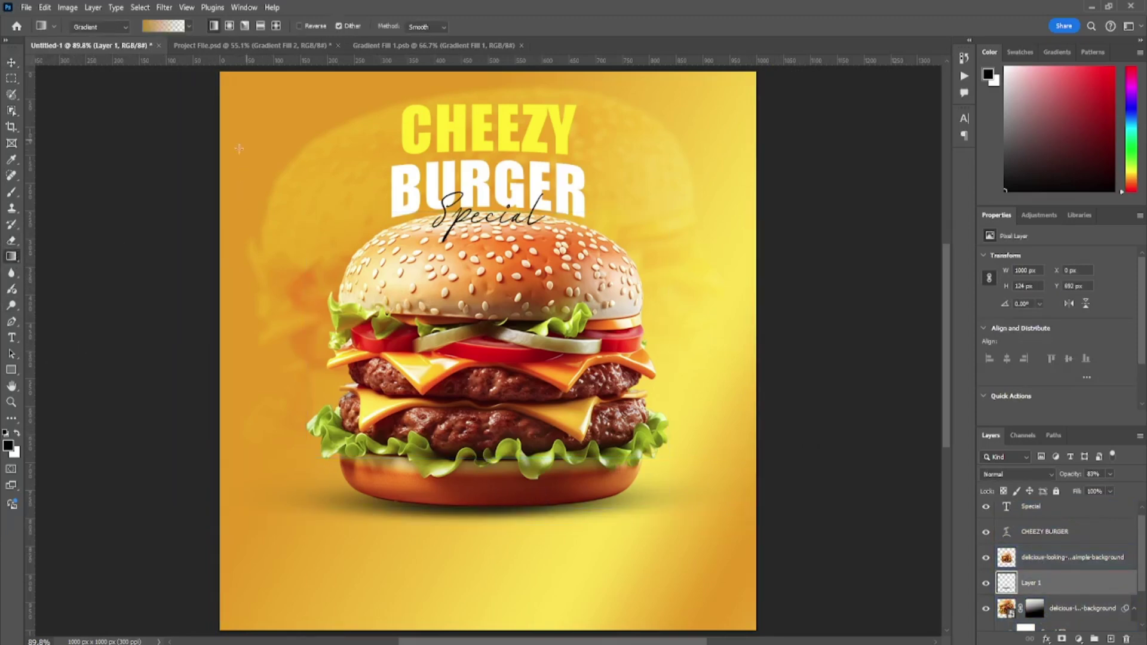
pyautogui.moveTo(217, 71)
pyautogui.mouseDown()
pyautogui.moveTo(854, 596)
pyautogui.moveTo(924, 629)
pyautogui.mouseUp()
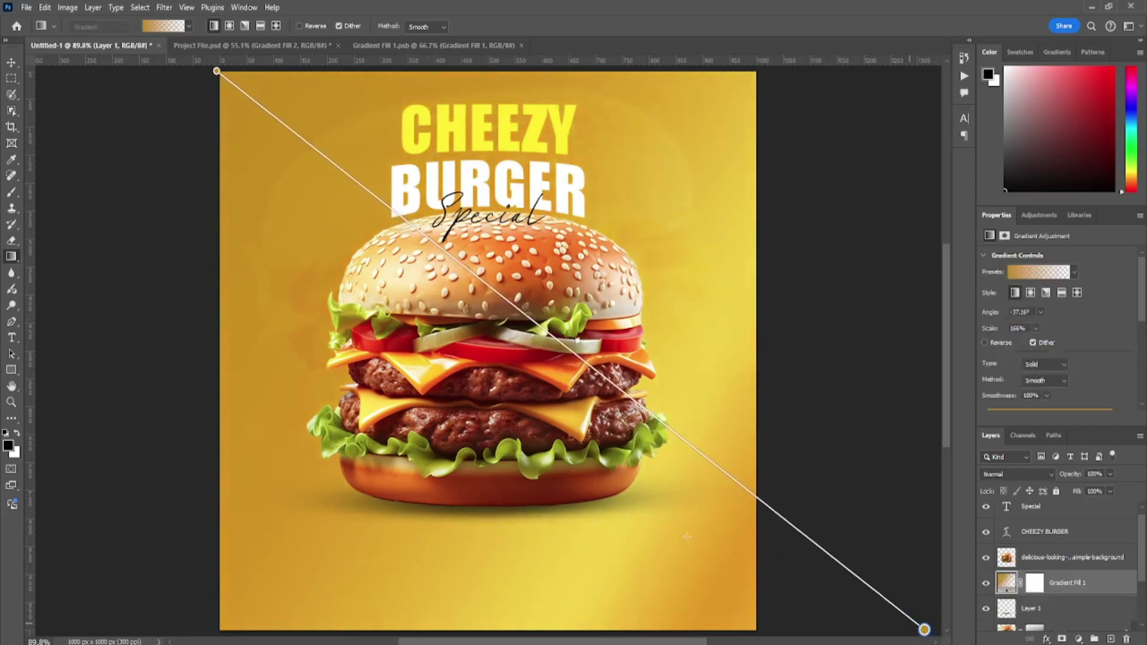
pyautogui.moveTo(575, 358); pyautogui.dragTo(447, 242)
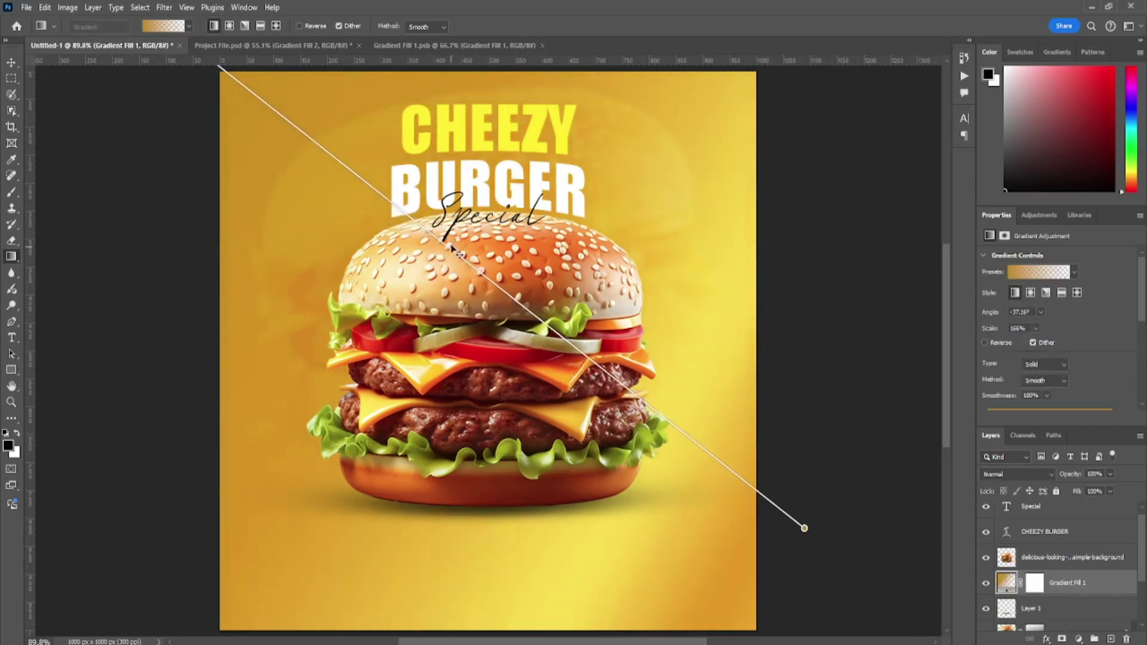
# Step: Move Gradient Fill 1 beneath the blurred burger and shift the gradient further up-left
pyautogui.moveTo(1062, 596); pyautogui.dragTo(1057, 604)
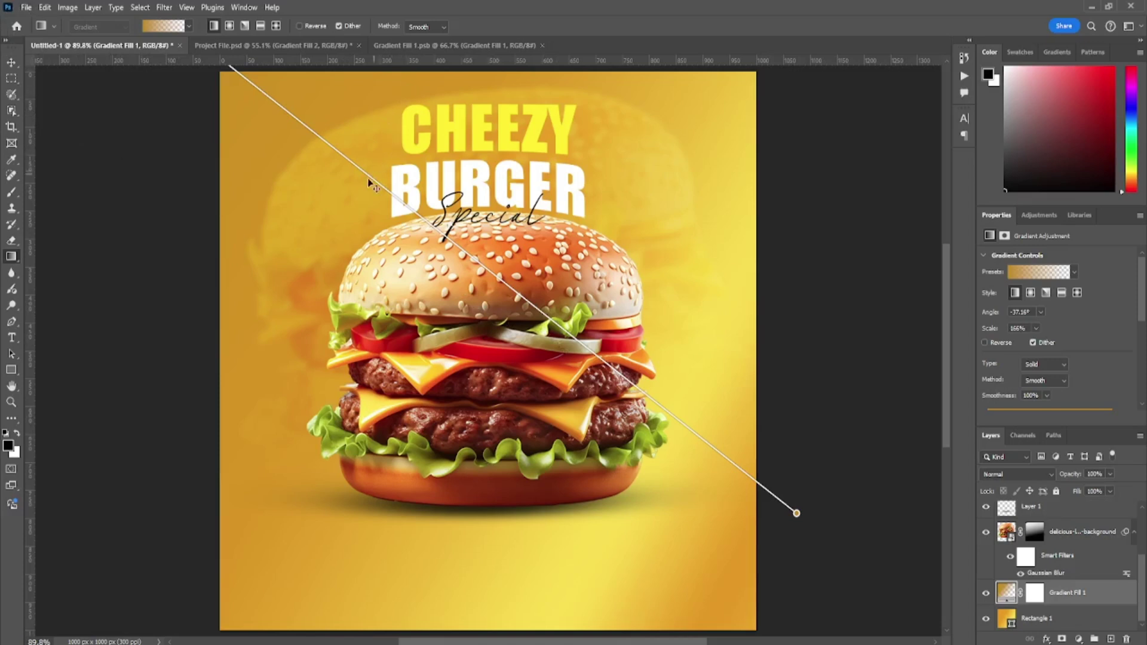
pyautogui.moveTo(368, 183); pyautogui.dragTo(293, 104)
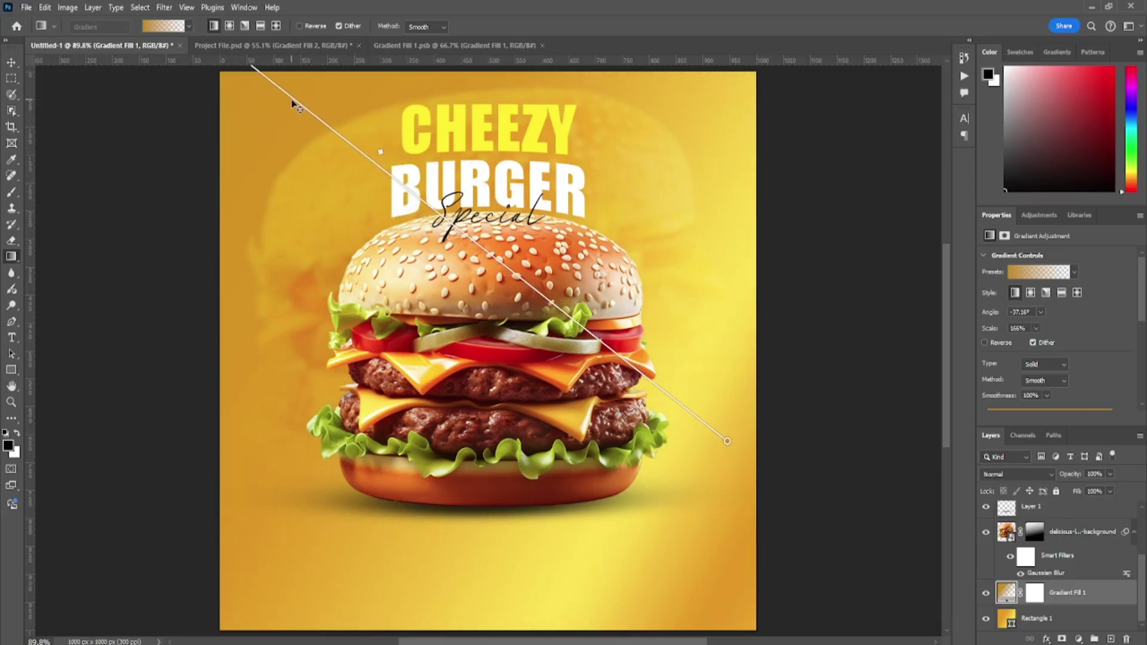
pyautogui.click(18, 58)
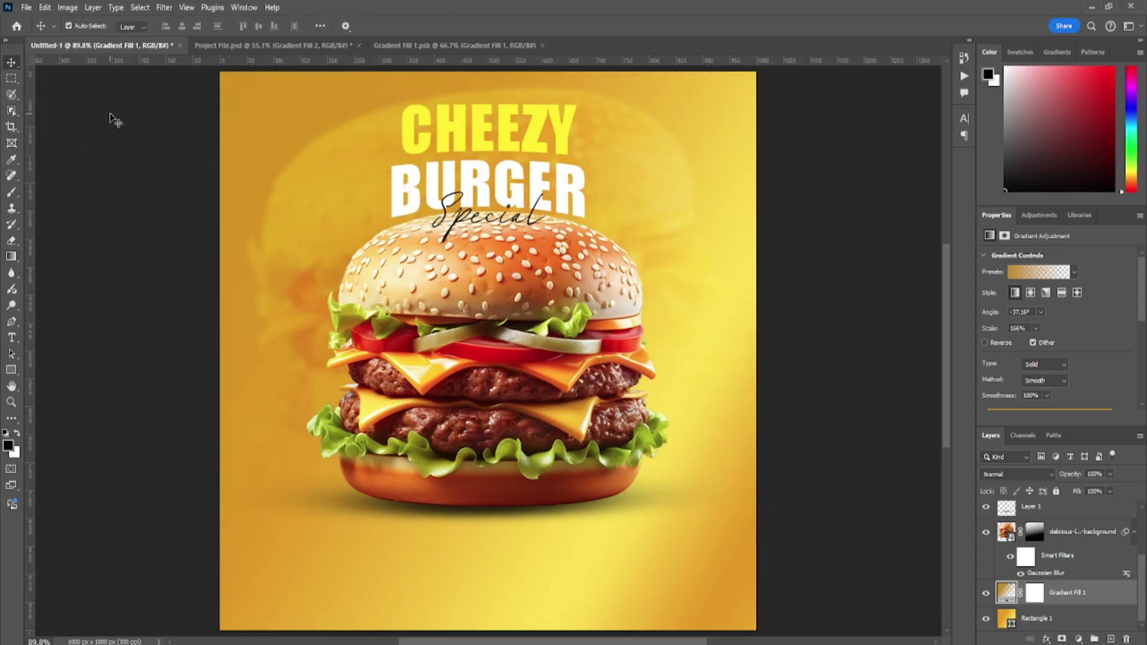
pyautogui.click(110, 110)
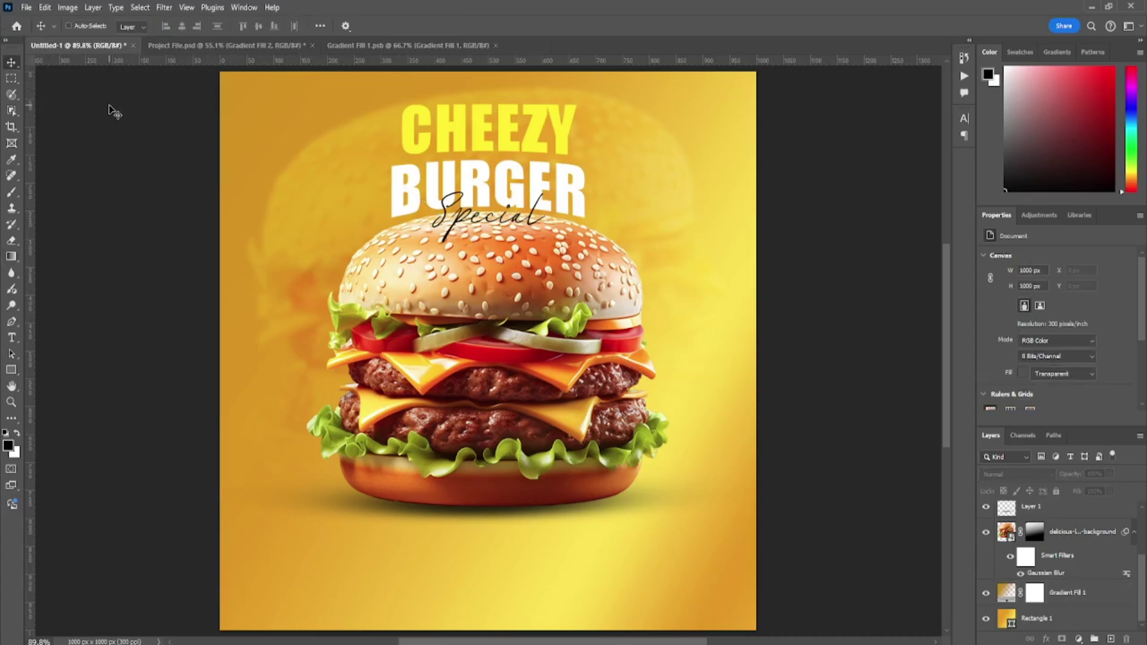
# Step: Place the man-enjoying-eating-burger photo as an embedded image
pyautogui.click(232, 230)
pyautogui.scroll(5, 239, 251)
pyautogui.scroll(-4, 276, 293)
pyautogui.click(174, 323)
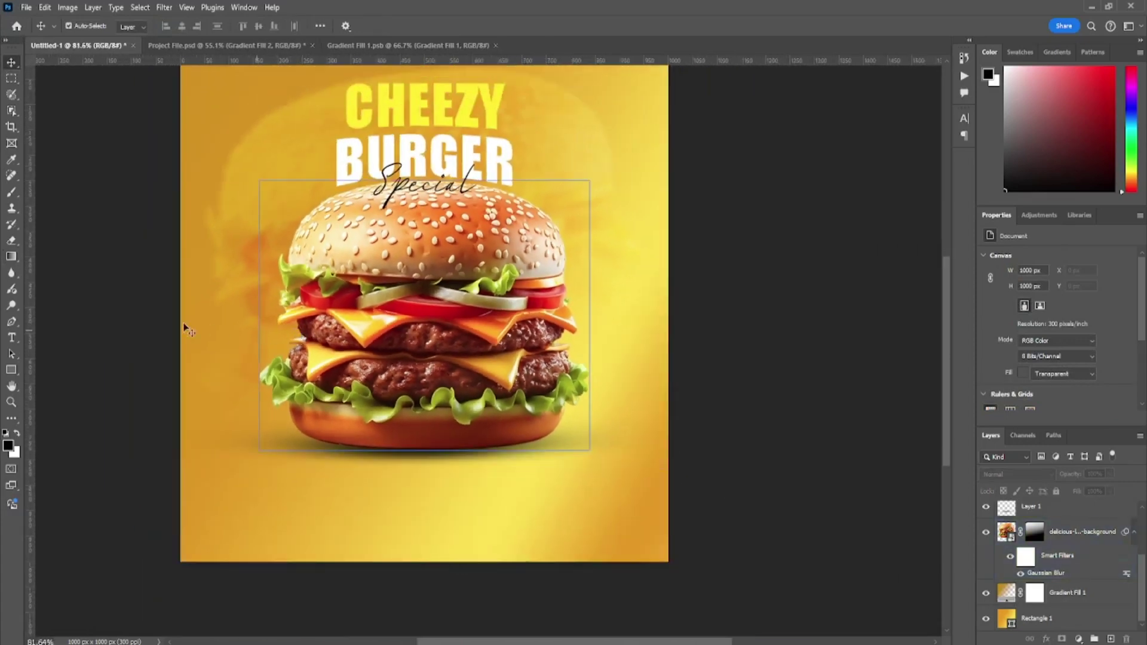
pyautogui.scroll(1, 154, 321)
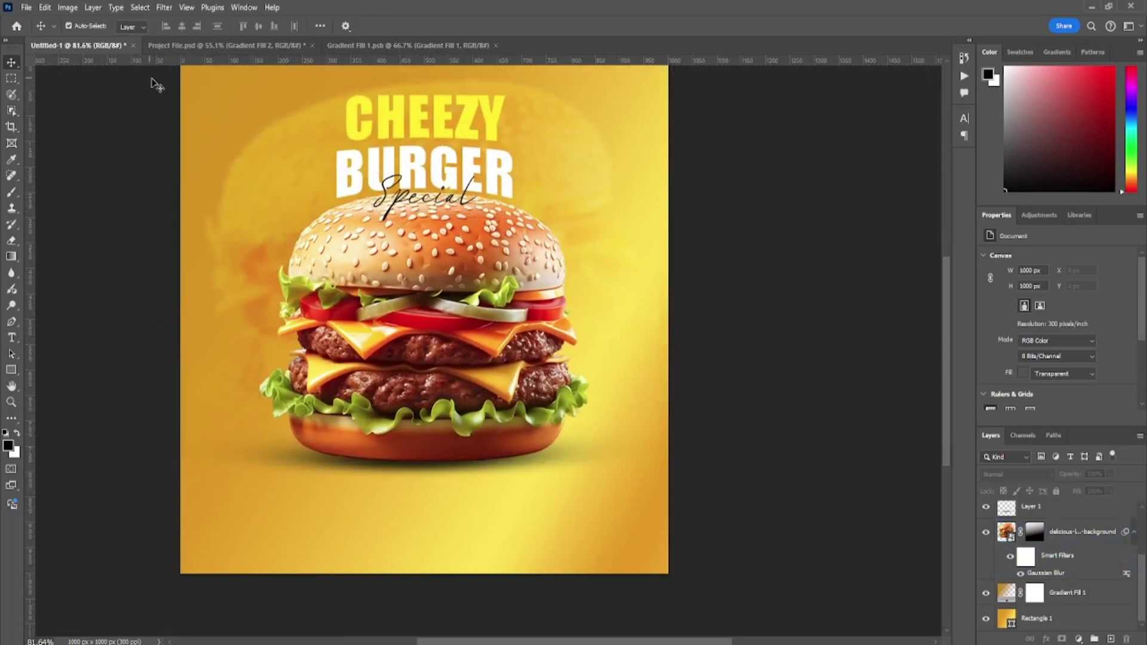
pyautogui.click(26, 8)
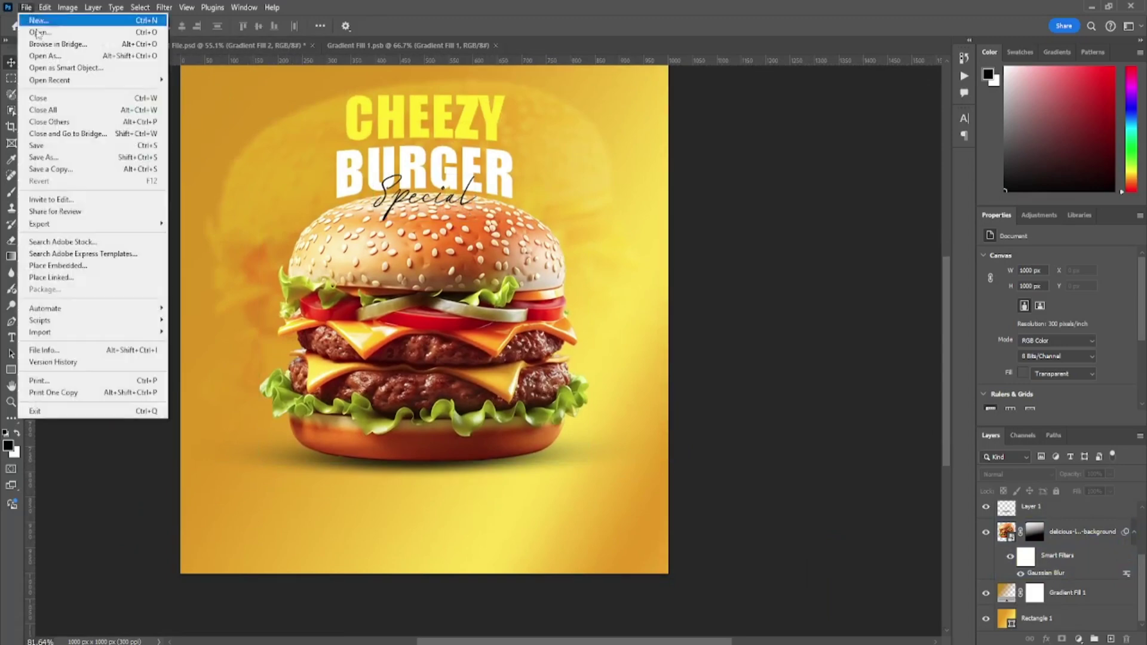
pyautogui.click(102, 269)
pyautogui.doubleClick(278, 133)
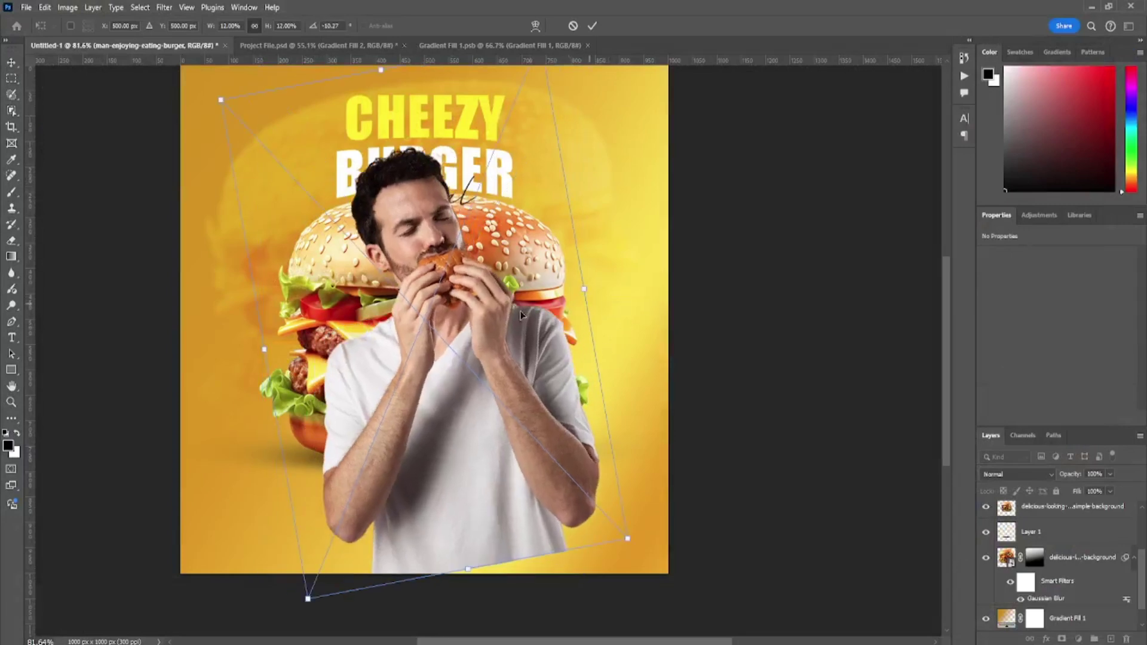
# Step: Tilt the man photo about −10°, shrink it, and set it in the bottom-right corner
pyautogui.moveTo(606, 340); pyautogui.dragTo(653, 454)
pyautogui.moveTo(707, 428)
pyautogui.mouseDown()
pyautogui.moveTo(630, 427)
pyautogui.moveTo(616, 409)
pyautogui.moveTo(679, 410)
pyautogui.mouseUp()
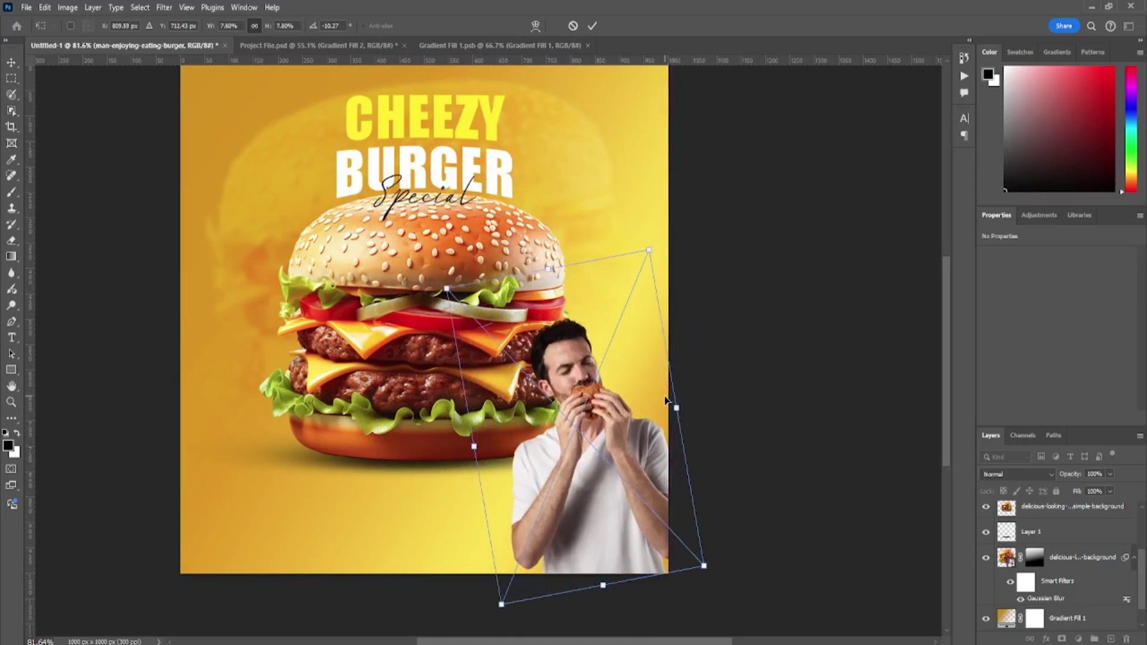
pyautogui.moveTo(648, 257); pyautogui.dragTo(640, 275)
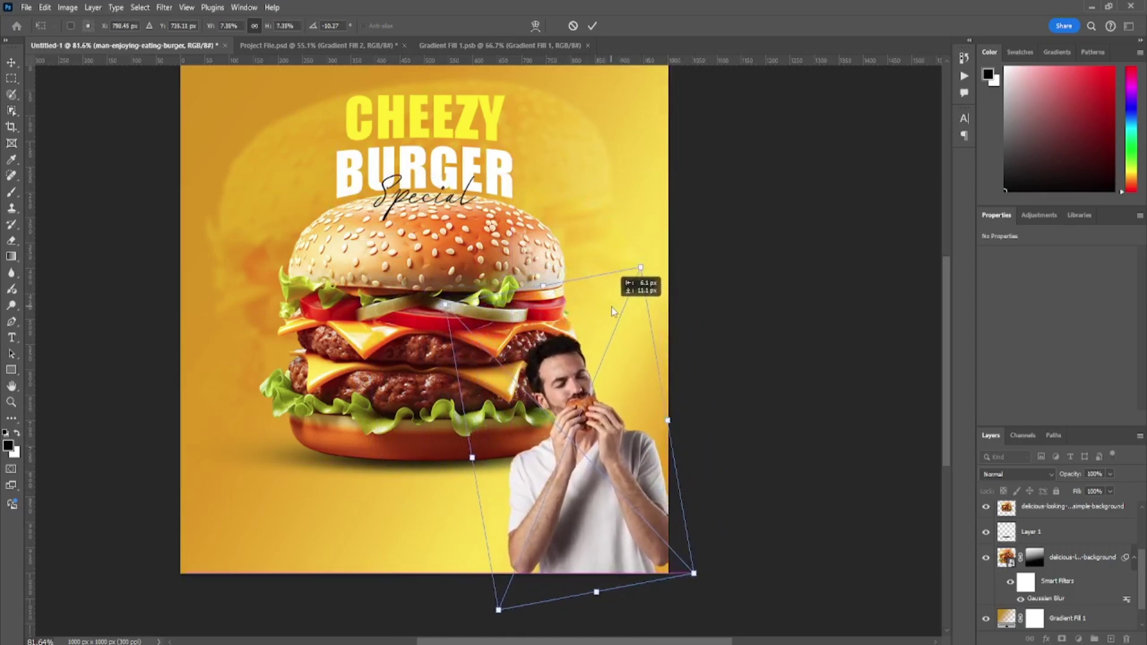
pyautogui.press('Return')
# Step: Duplicate the burger, move the copy to the top layer, and tilt and shrink it at lower right
pyautogui.click(751, 351)
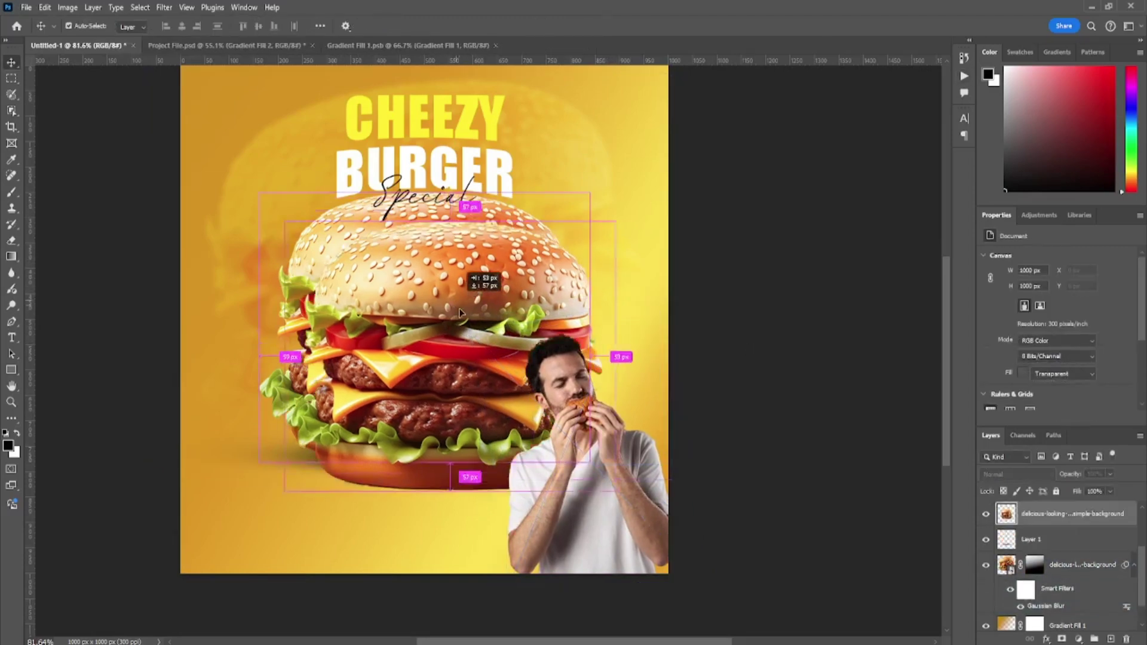
pyautogui.keyDown('alt'); pyautogui.moveTo(463, 278); pyautogui.dragTo(369, 367); pyautogui.keyUp('alt')
pyautogui.moveTo(1048, 521)
pyautogui.mouseDown()
pyautogui.moveTo(1045, 442)
pyautogui.moveTo(1047, 509)
pyautogui.mouseUp()
pyautogui.moveTo(450, 333); pyautogui.dragTo(699, 484)
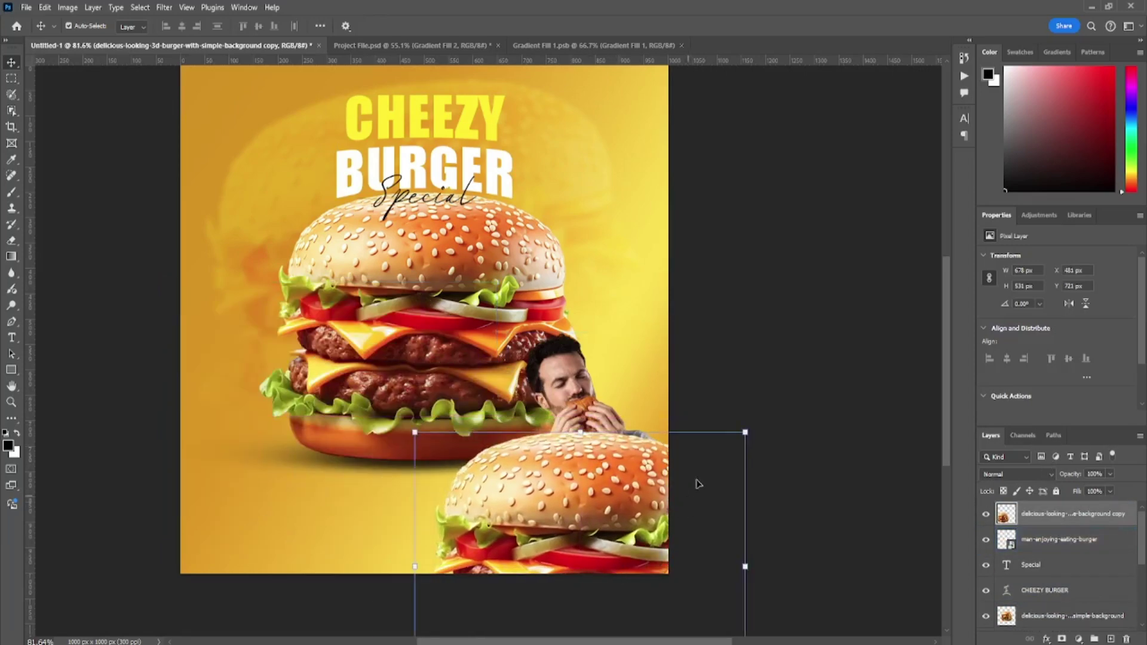
pyautogui.moveTo(756, 432)
pyautogui.mouseDown()
pyautogui.moveTo(726, 398)
pyautogui.moveTo(679, 475)
pyautogui.moveTo(669, 463)
pyautogui.moveTo(686, 454)
pyautogui.mouseUp()
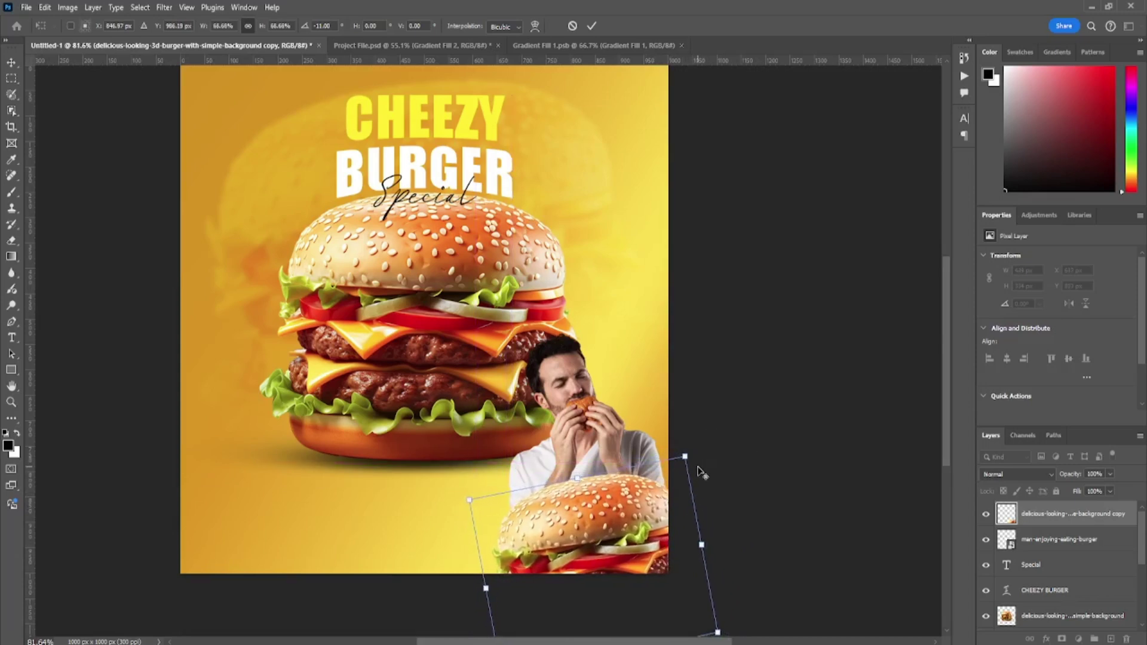
pyautogui.hotkey('ctrl', 'z')
pyautogui.press('Return')
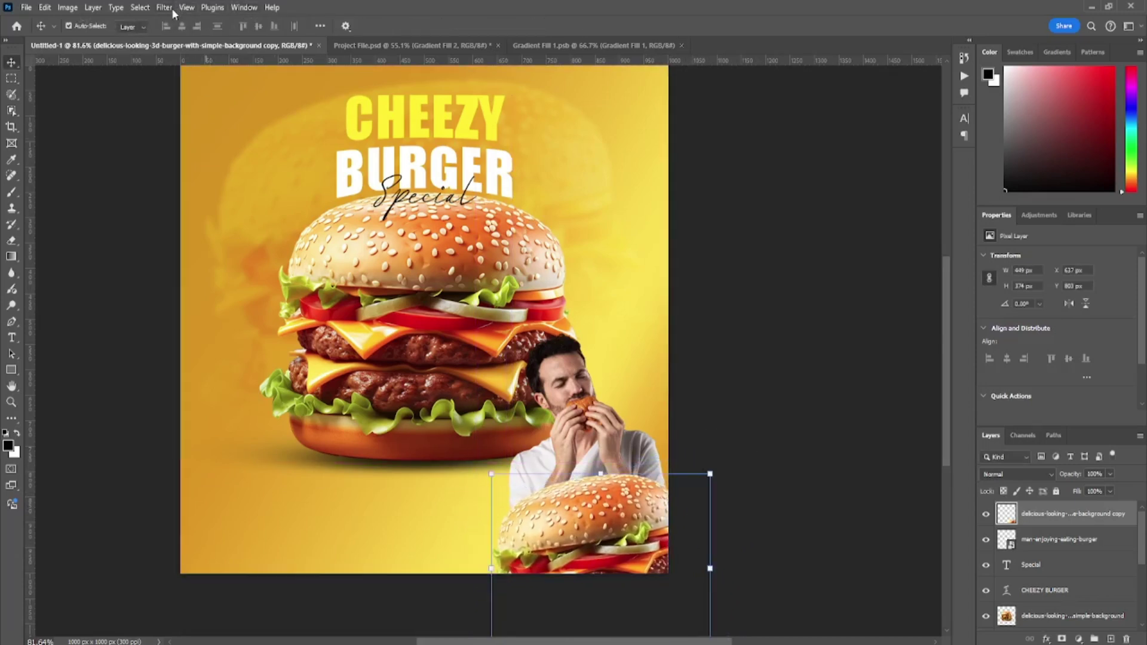
# Step: Apply an 11.1 px Gaussian blur to the lower-right burger copy
pyautogui.click(173, 8)
pyautogui.moveTo(228, 154)
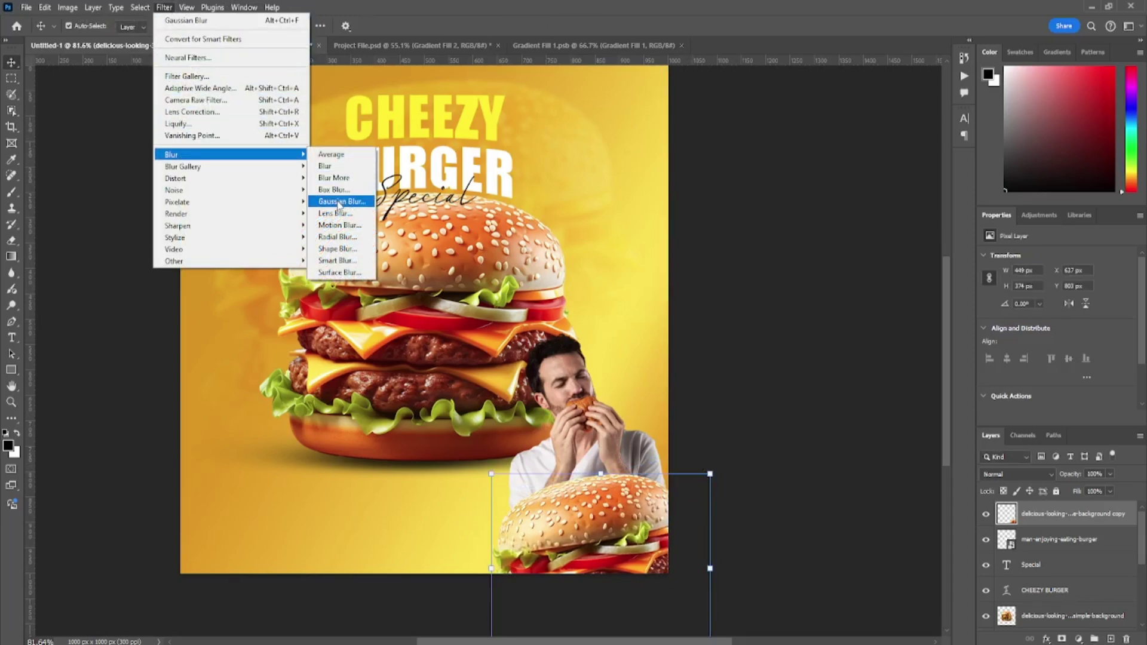
pyautogui.click(334, 202)
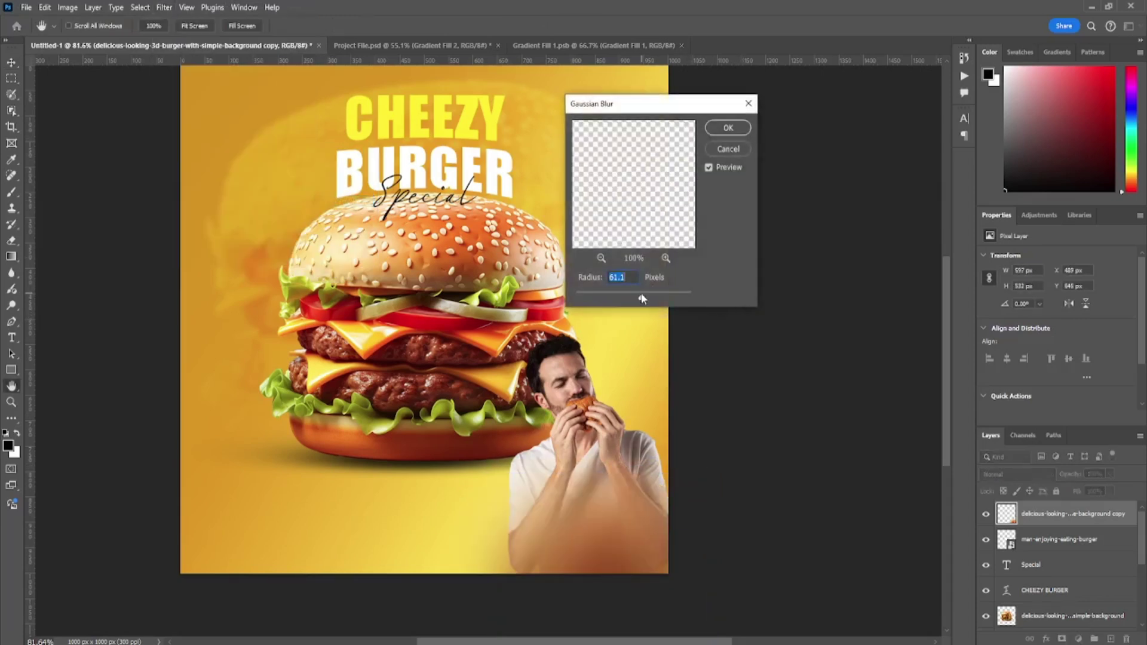
pyautogui.moveTo(614, 297); pyautogui.dragTo(623, 299)
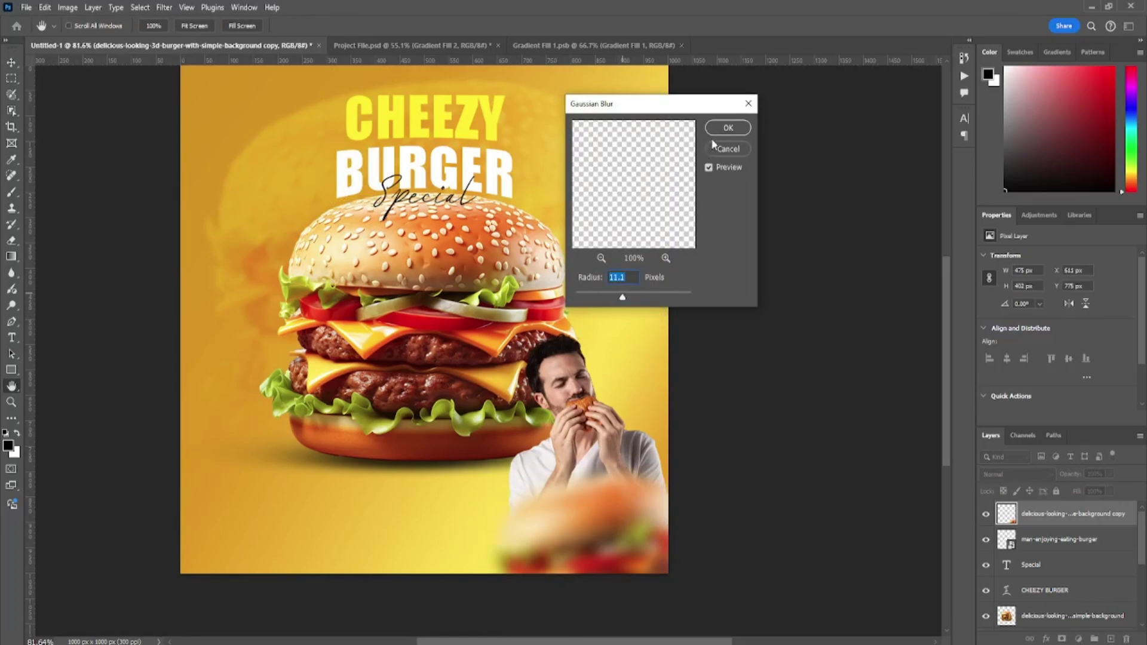
pyautogui.click(727, 128)
# Step: Enlarge the blurred burger copy and push it toward the bottom-right corner
pyautogui.press('v')
pyautogui.moveTo(720, 454); pyautogui.dragTo(742, 436)
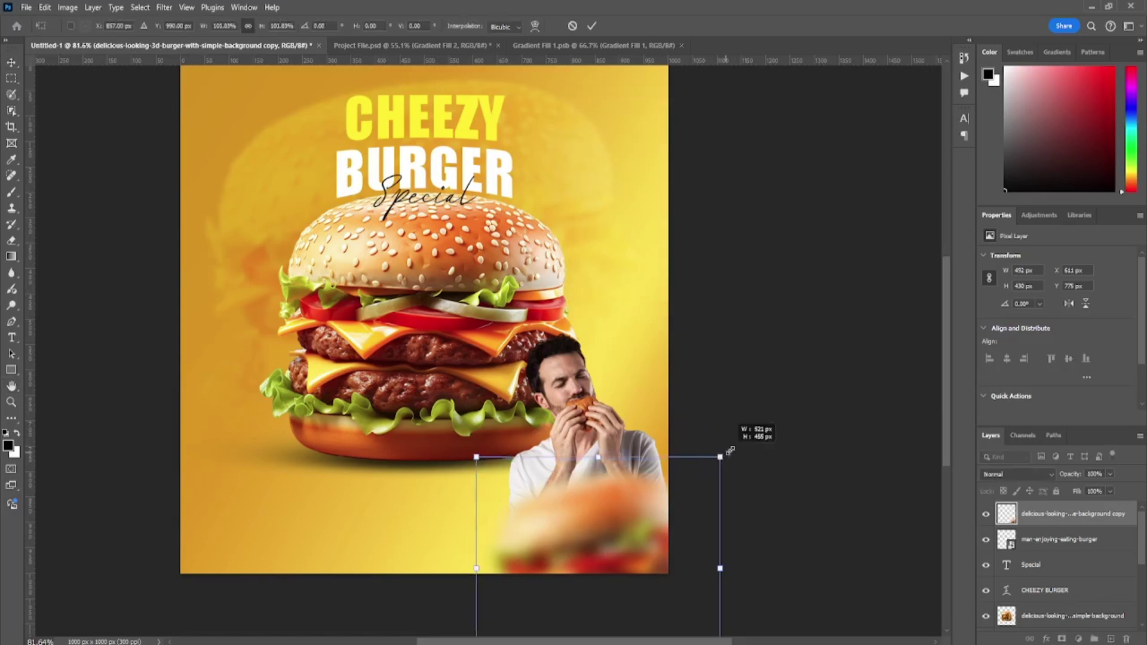
pyautogui.moveTo(622, 486)
pyautogui.mouseDown()
pyautogui.moveTo(649, 514)
pyautogui.moveTo(640, 508)
pyautogui.mouseUp()
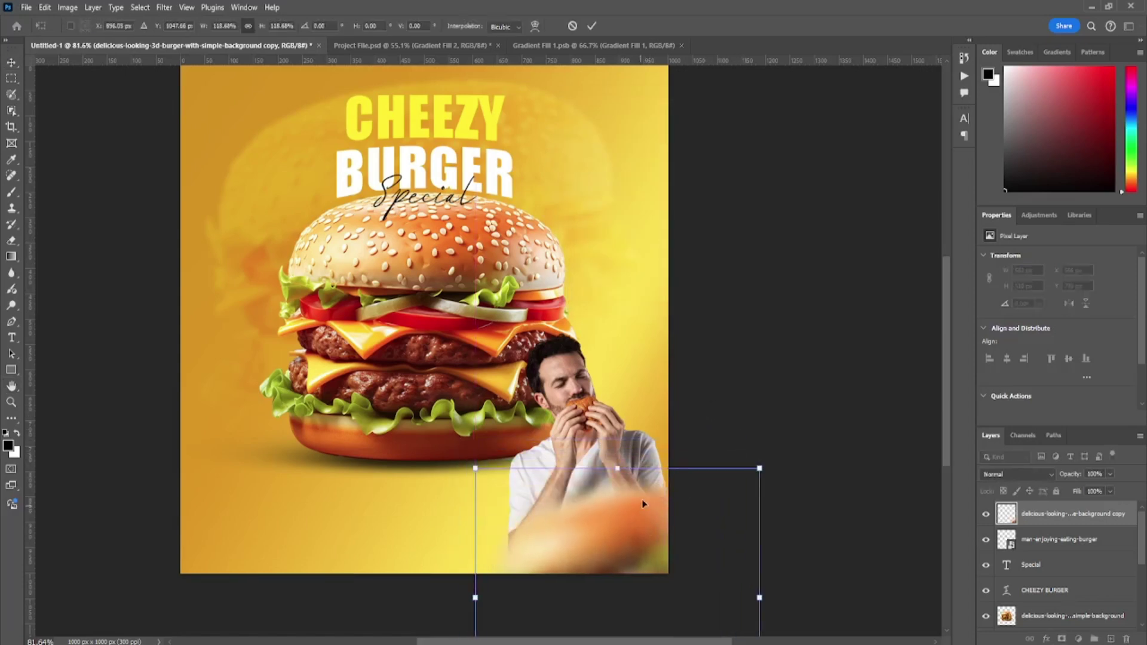
pyautogui.press('Return')
pyautogui.click(830, 266)
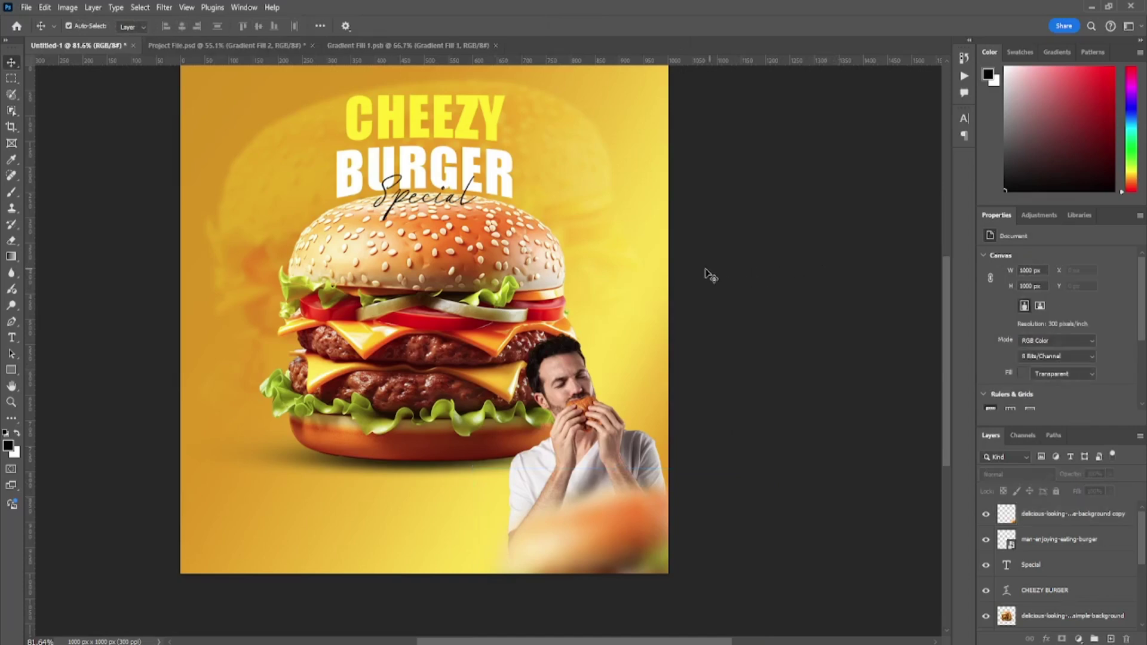
# Step: Shift the man photo up-left and re-tilt it to about −7.41°
pyautogui.moveTo(605, 464); pyautogui.dragTo(595, 446)
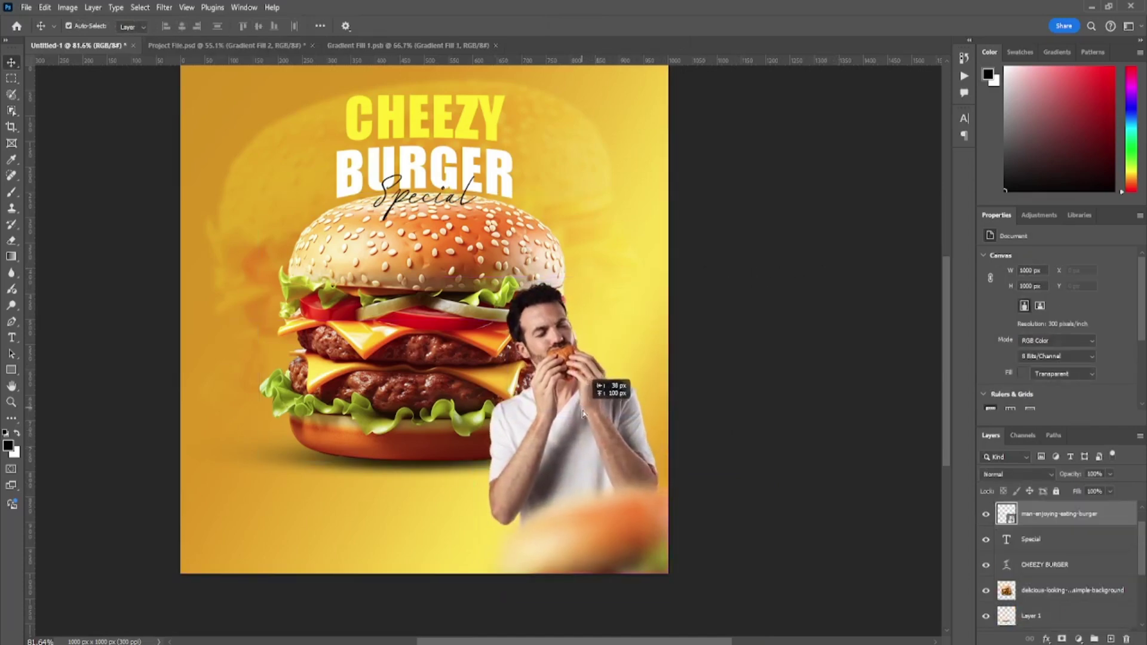
pyautogui.hotkey('ctrl', 't')
pyautogui.moveTo(672, 326); pyautogui.dragTo(670, 329)
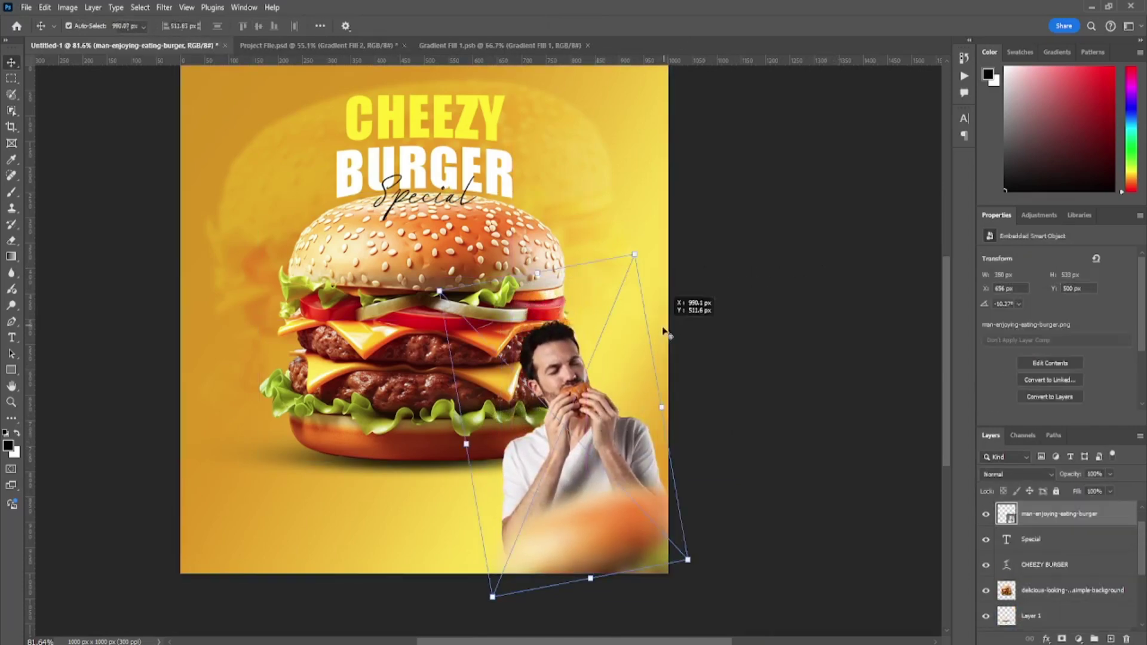
pyautogui.moveTo(639, 263); pyautogui.dragTo(653, 250)
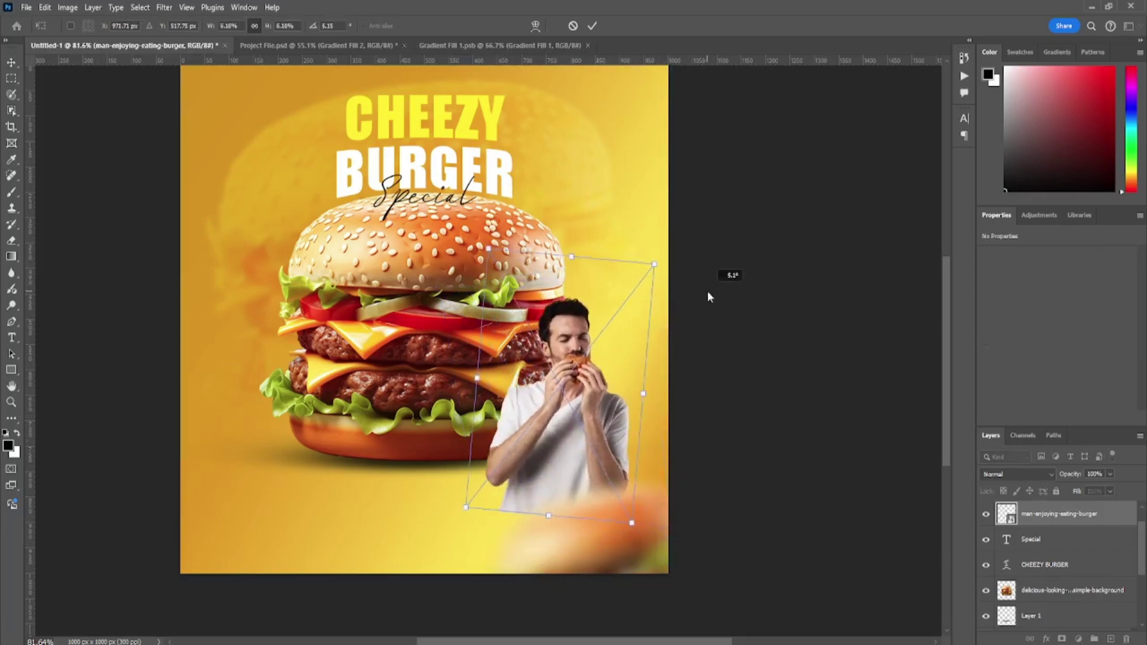
pyautogui.moveTo(709, 294)
pyautogui.mouseDown()
pyautogui.moveTo(628, 295)
pyautogui.moveTo(608, 333)
pyautogui.mouseUp()
pyautogui.moveTo(691, 320)
pyautogui.mouseDown()
pyautogui.moveTo(682, 341)
pyautogui.moveTo(691, 325)
pyautogui.mouseUp()
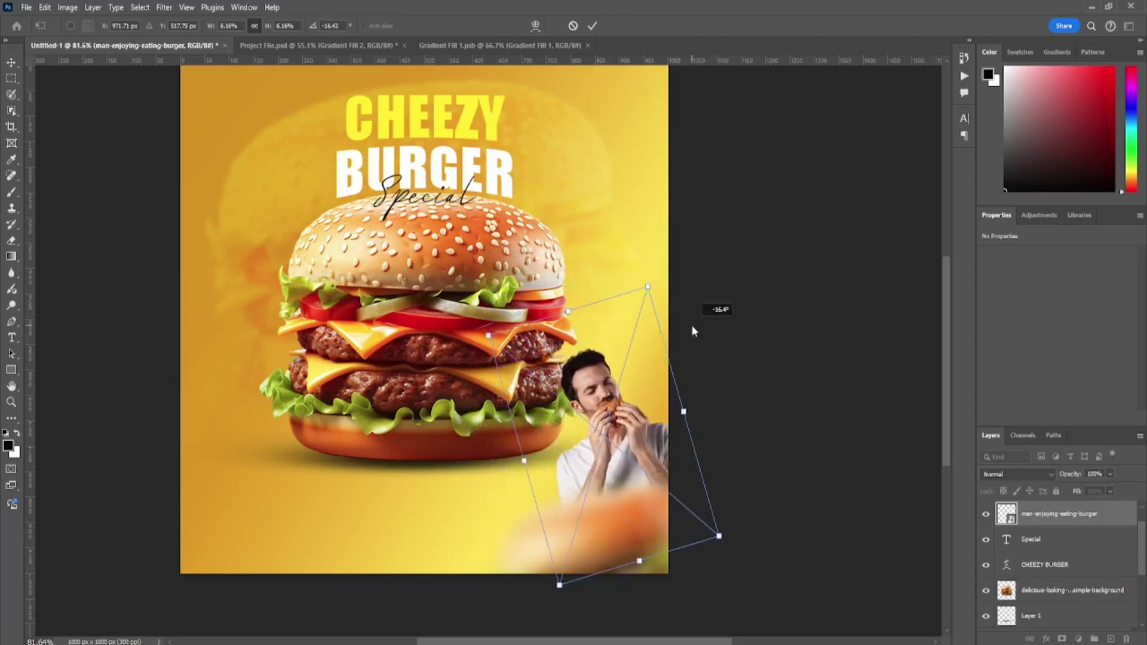
pyautogui.moveTo(647, 377); pyautogui.dragTo(629, 354)
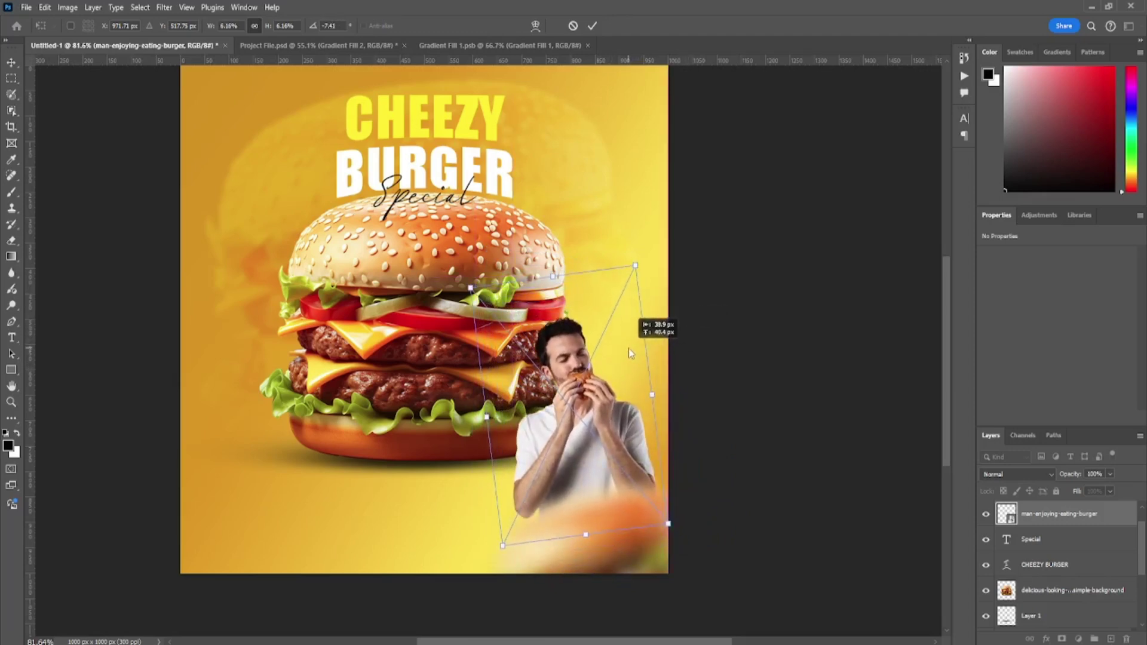
pyautogui.press('Return')
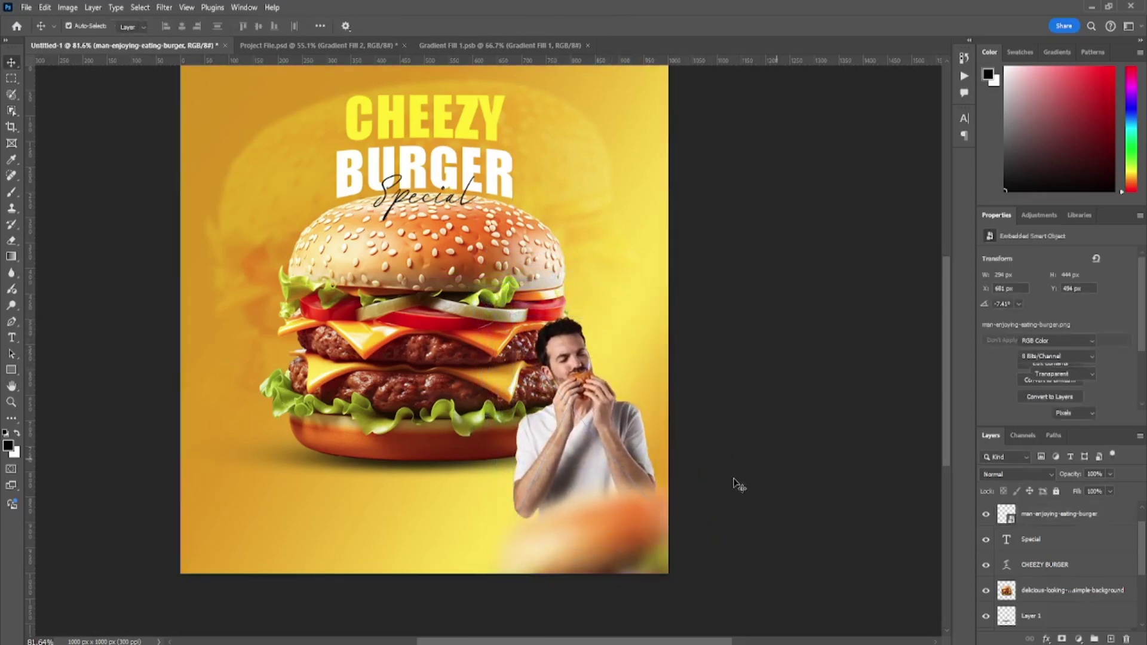
# Step: Try transforming the blurred burger copy, cancel it, and reselect the man photo layer
pyautogui.click(617, 525)
pyautogui.hotkey('ctrl', 'j')
pyautogui.moveTo(770, 458); pyautogui.dragTo(785, 469)
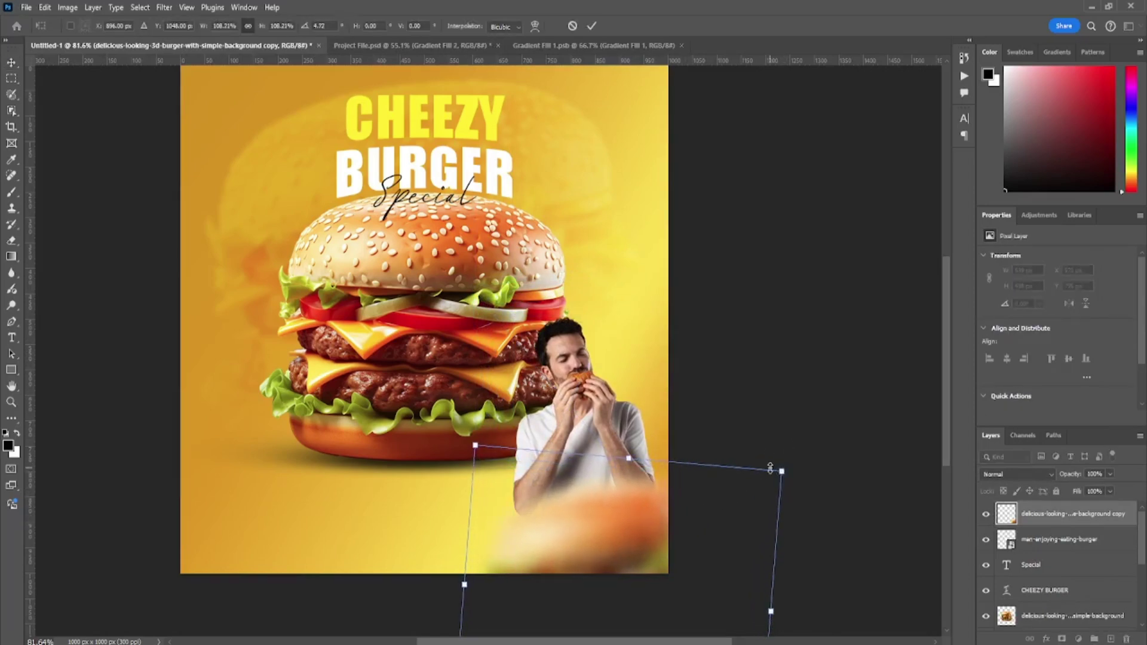
pyautogui.press('Escape')
pyautogui.click(787, 393)
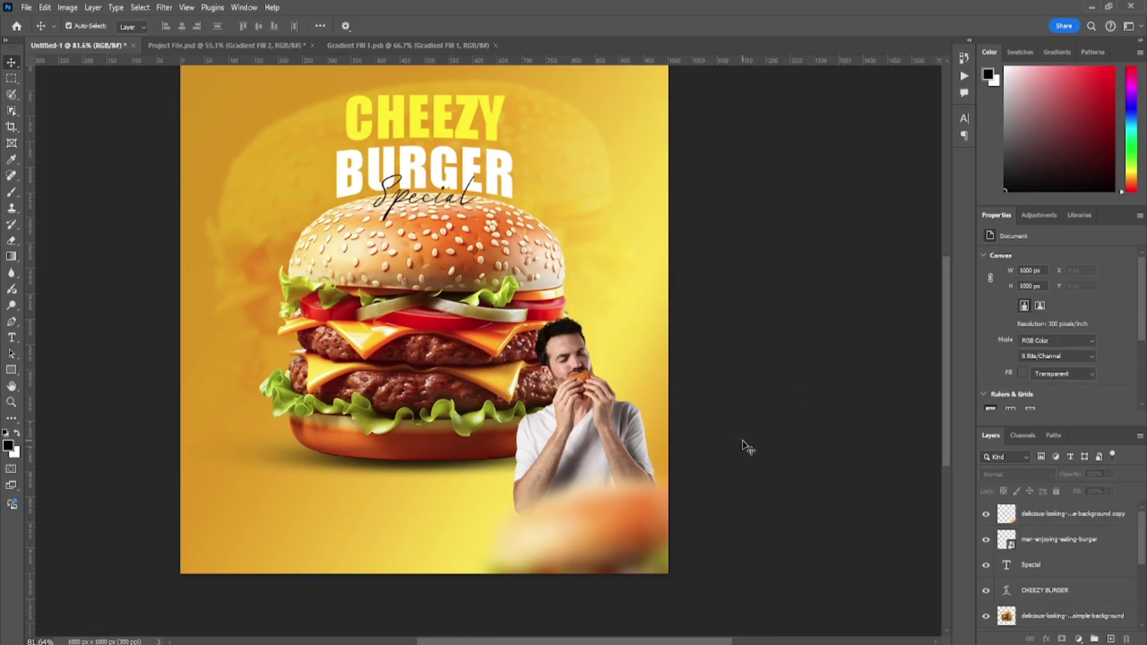
pyautogui.click(600, 412)
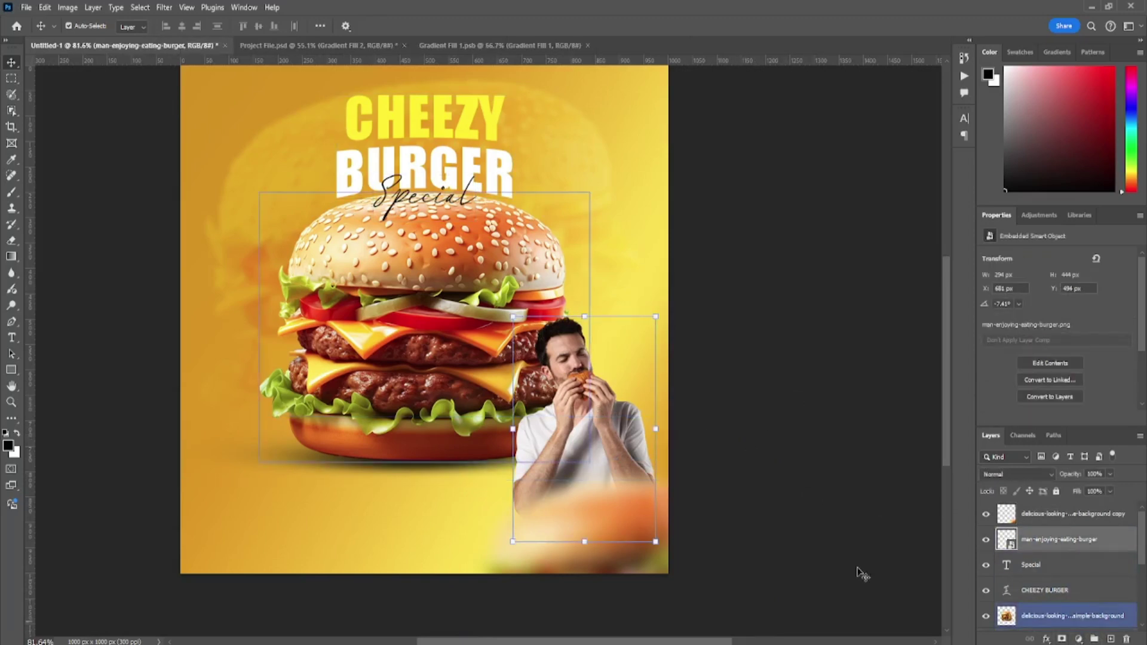
# Step: Sample a yellow-orange foreground and paint it on a new Layer 2 over the man's shirt
pyautogui.click(12, 194)
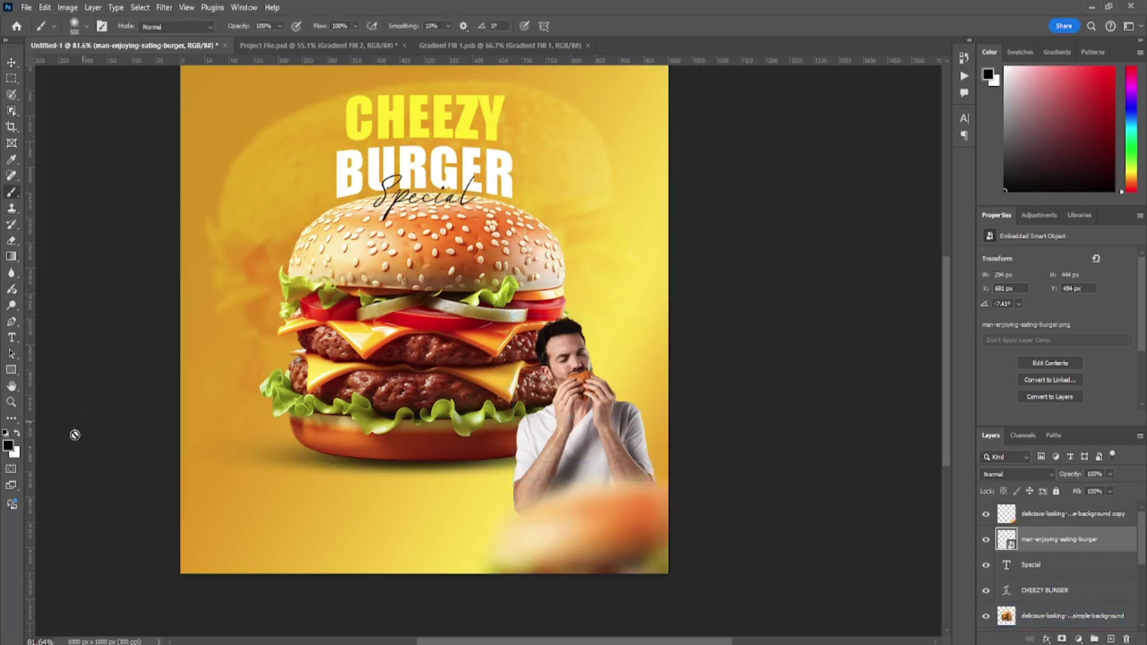
pyautogui.click(9, 445)
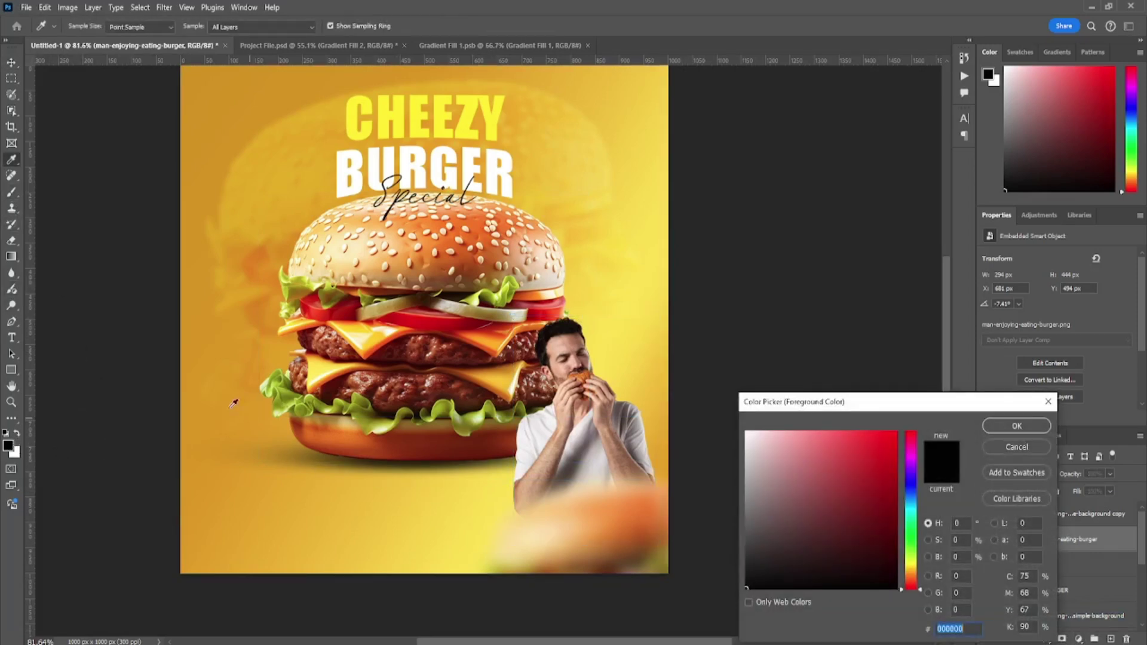
pyautogui.click(612, 265)
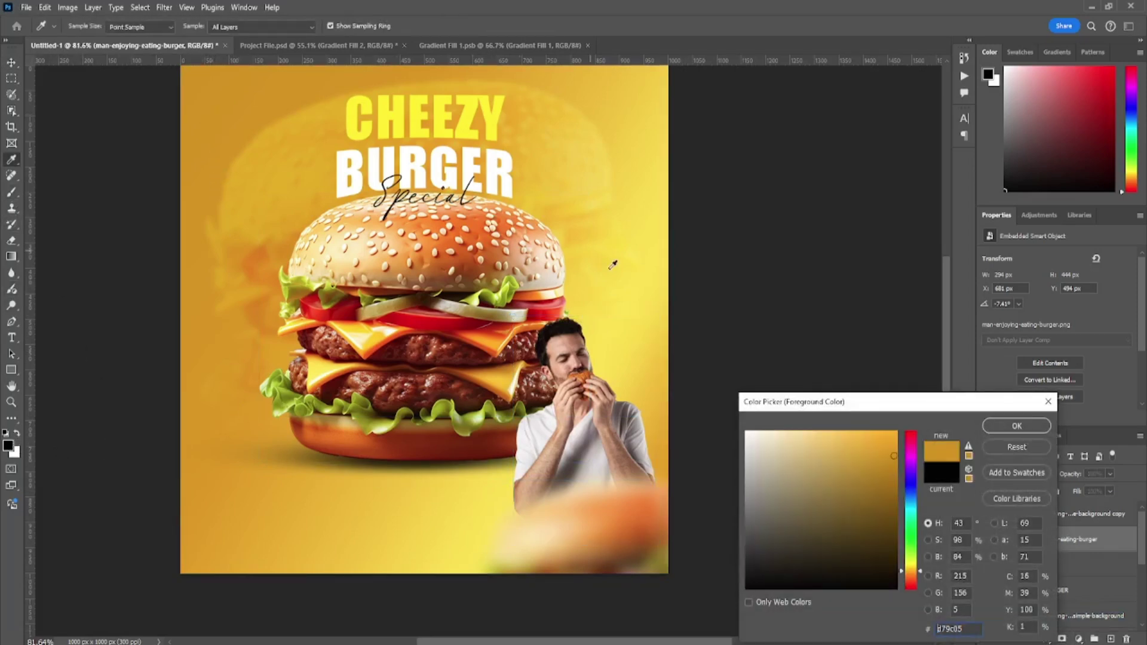
pyautogui.click(1009, 426)
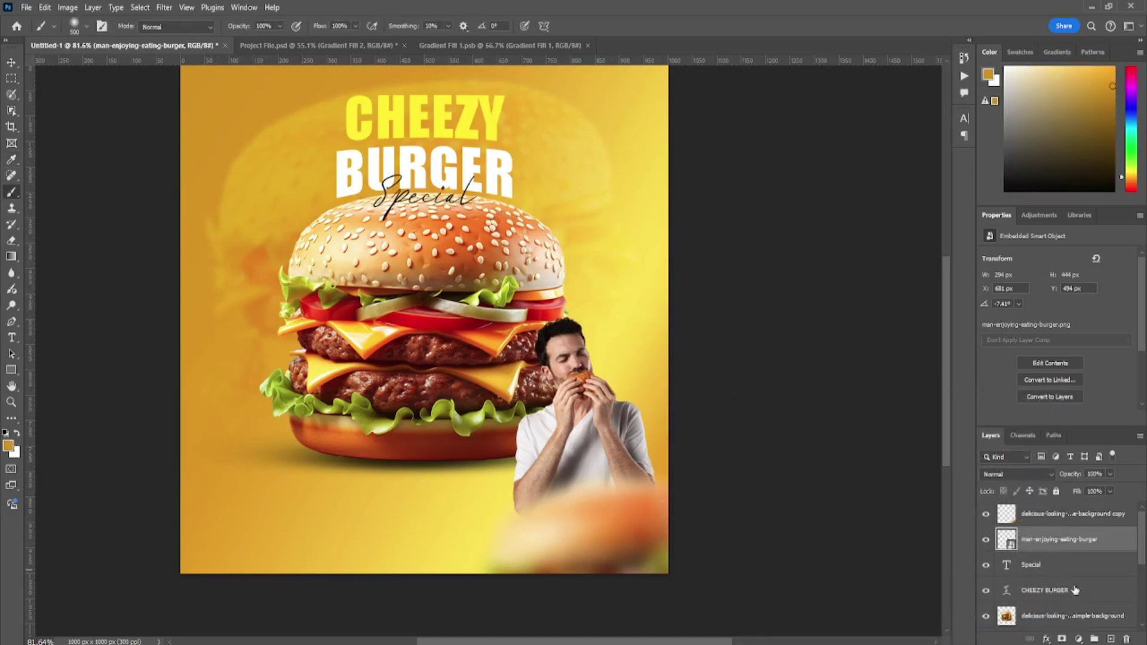
pyautogui.click(1112, 639)
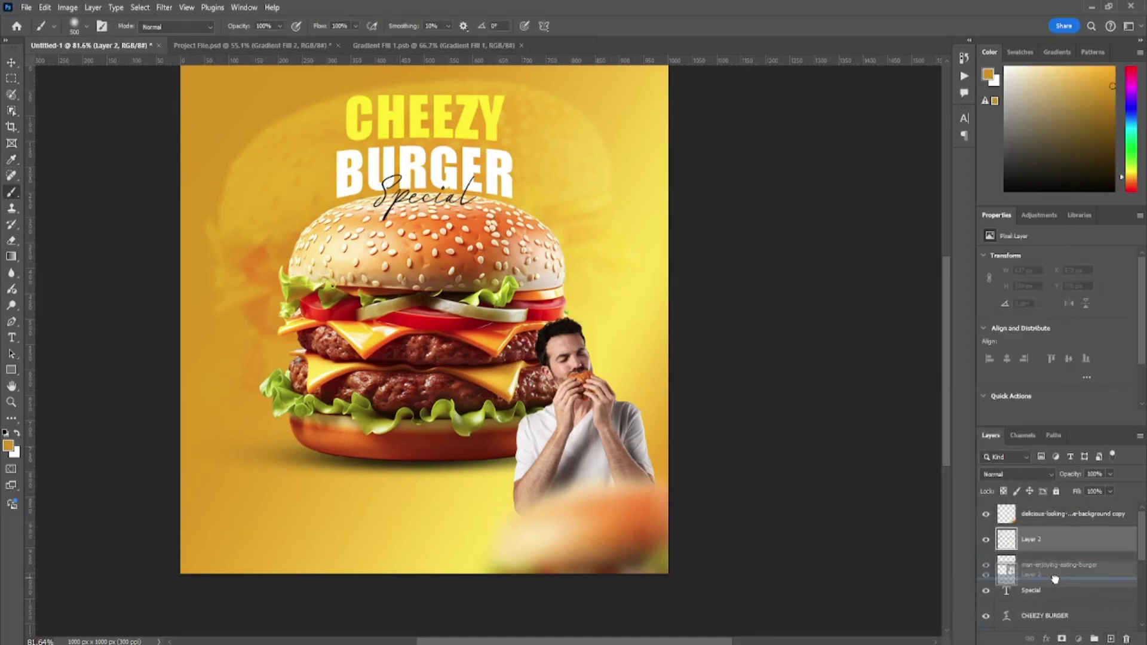
pyautogui.moveTo(1032, 539); pyautogui.dragTo(1047, 550)
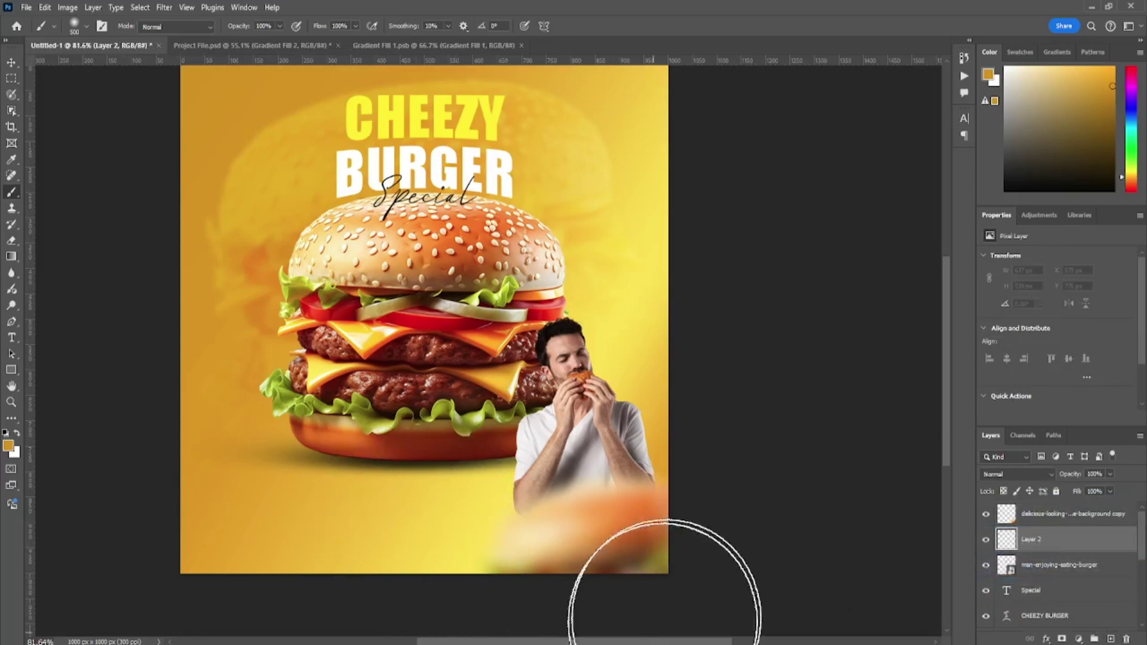
pyautogui.moveTo(603, 614); pyautogui.dragTo(640, 563)
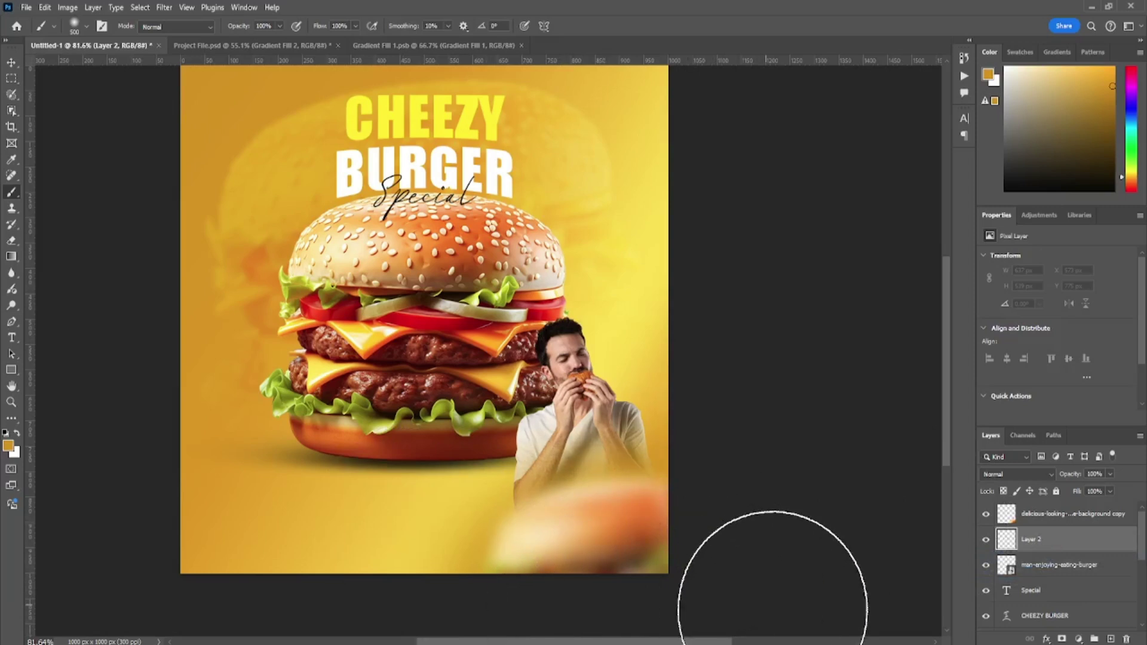
pyautogui.hotkey('ctrl', 'z')
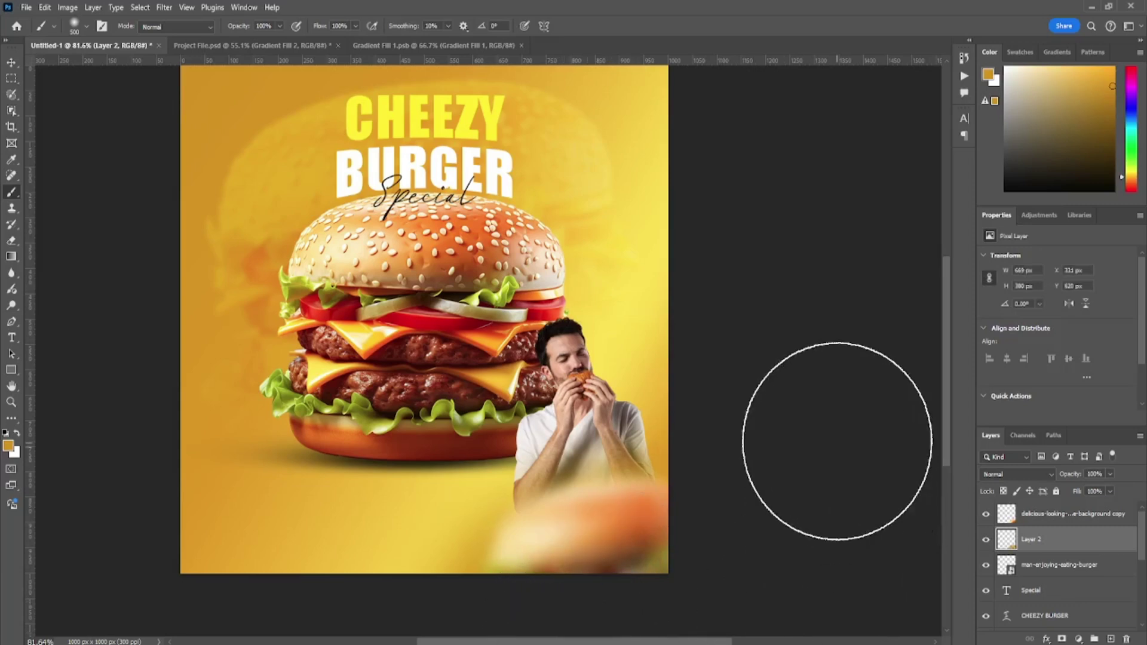
# Step: Set Layer 2 to Pin Light blend mode at 74% opacity
pyautogui.scroll(1, 836, 441)
pyautogui.scroll(-2, 421, 293)
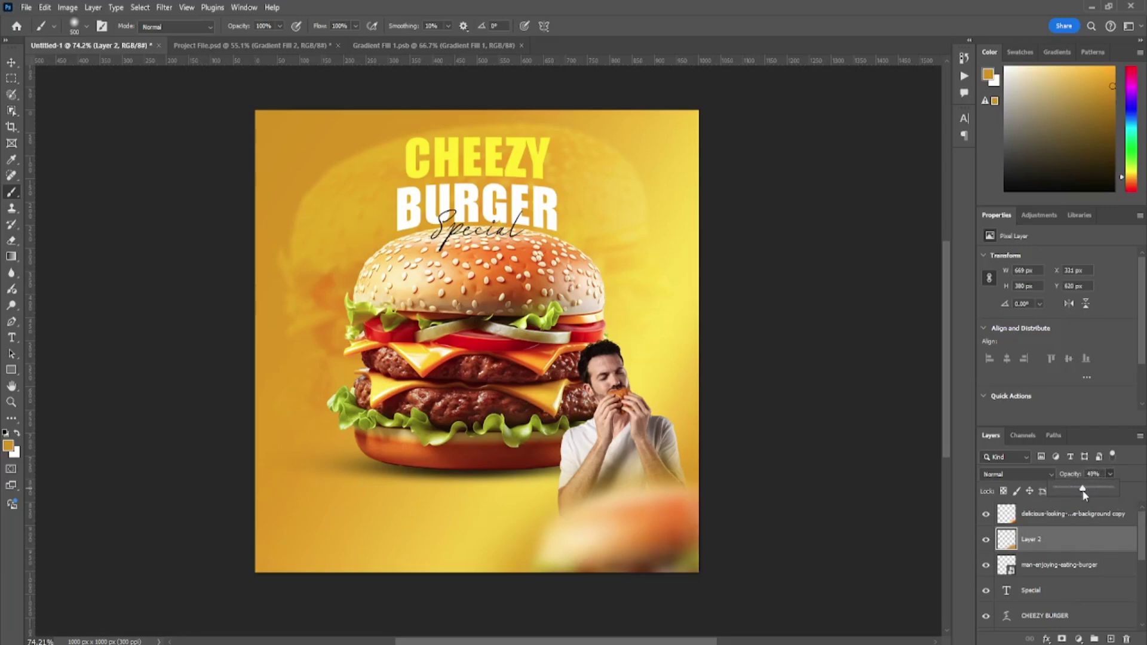
pyautogui.moveTo(1083, 493); pyautogui.dragTo(1103, 491)
pyautogui.click(1010, 474)
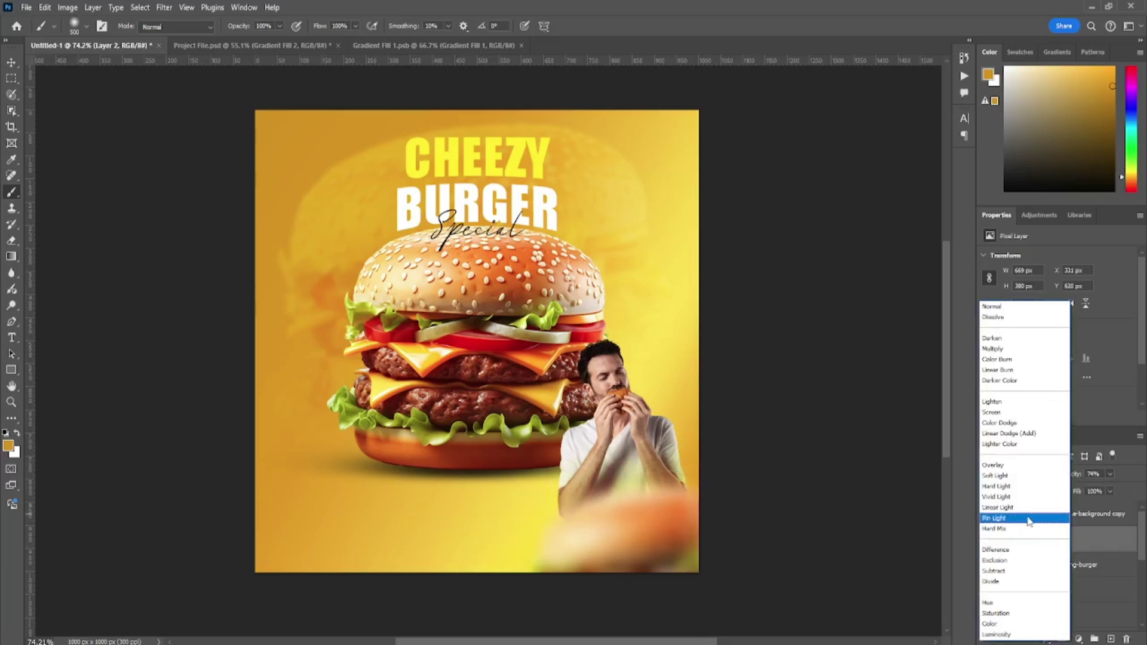
pyautogui.click(1025, 518)
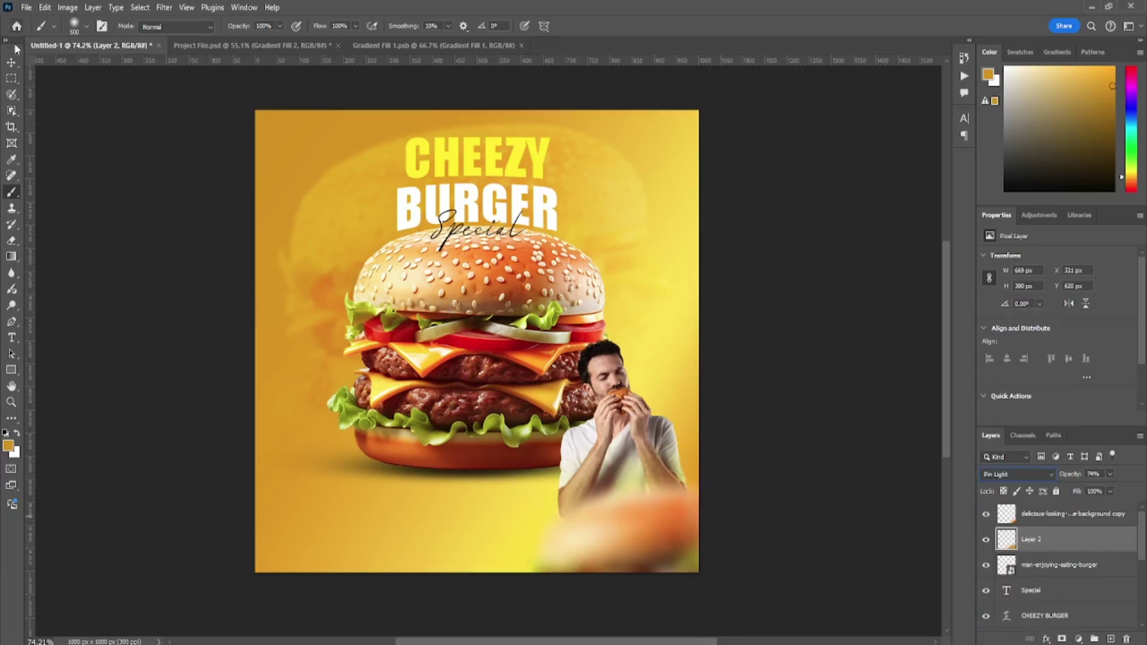
pyautogui.press('v')
pyautogui.click(101, 117)
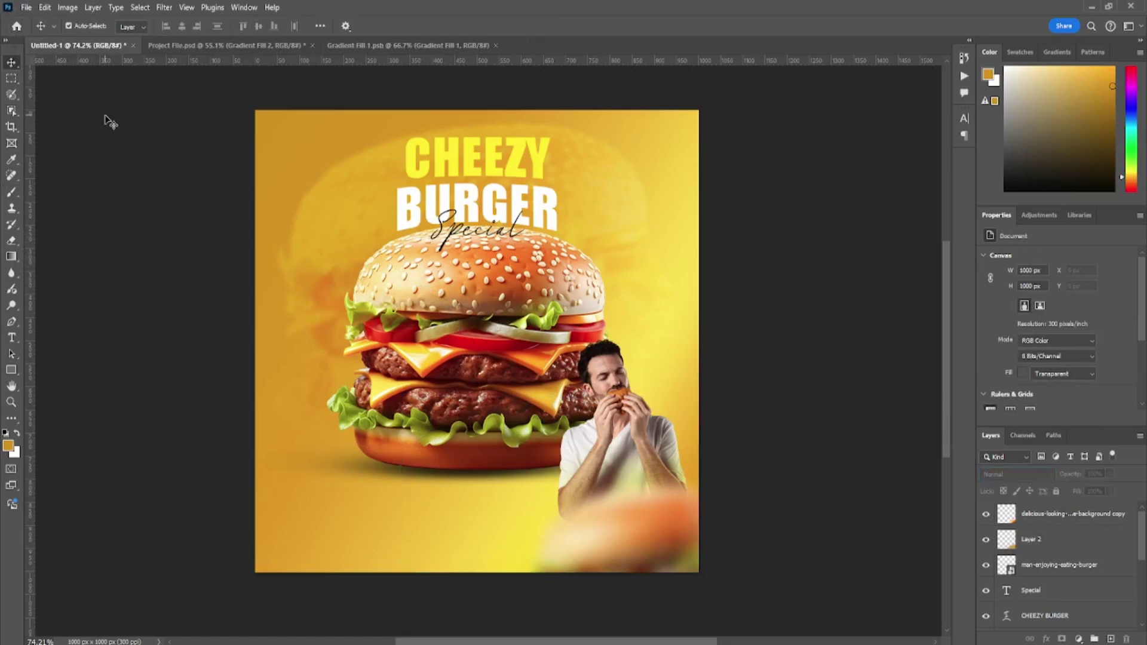
# Step: Duplicate the burger as a small, tilted copy in the bottom-left corner, slightly enlarged
pyautogui.moveTo(460, 319); pyautogui.dragTo(322, 465)
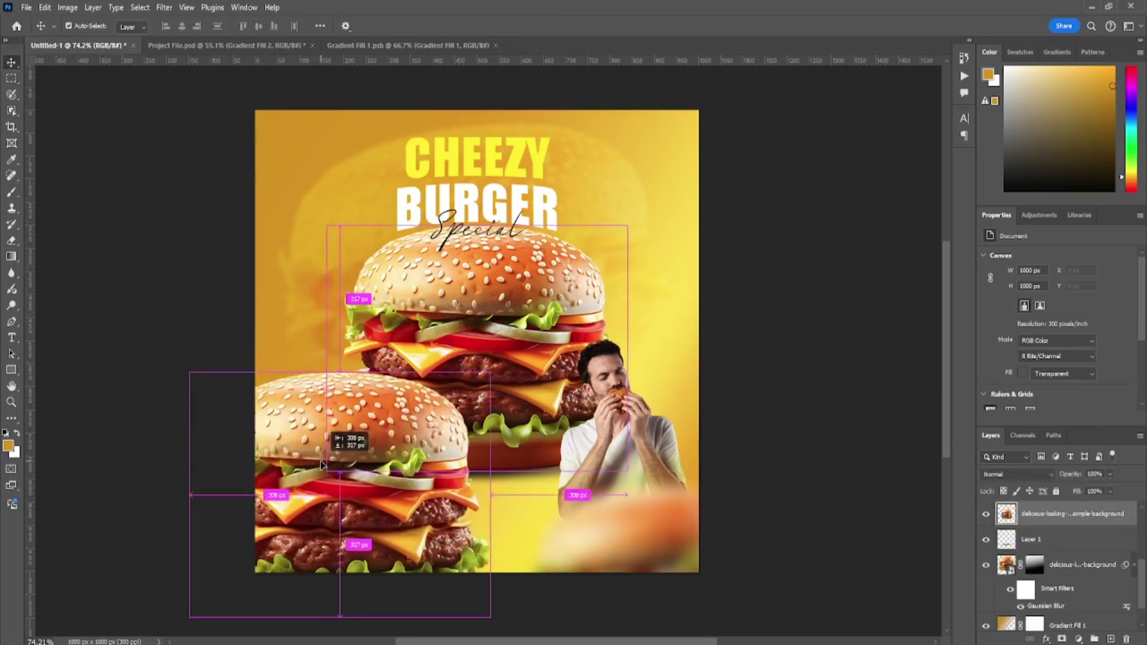
pyautogui.moveTo(490, 371)
pyautogui.mouseDown()
pyautogui.moveTo(384, 454)
pyautogui.moveTo(398, 478)
pyautogui.moveTo(316, 532)
pyautogui.mouseUp()
pyautogui.press('Return')
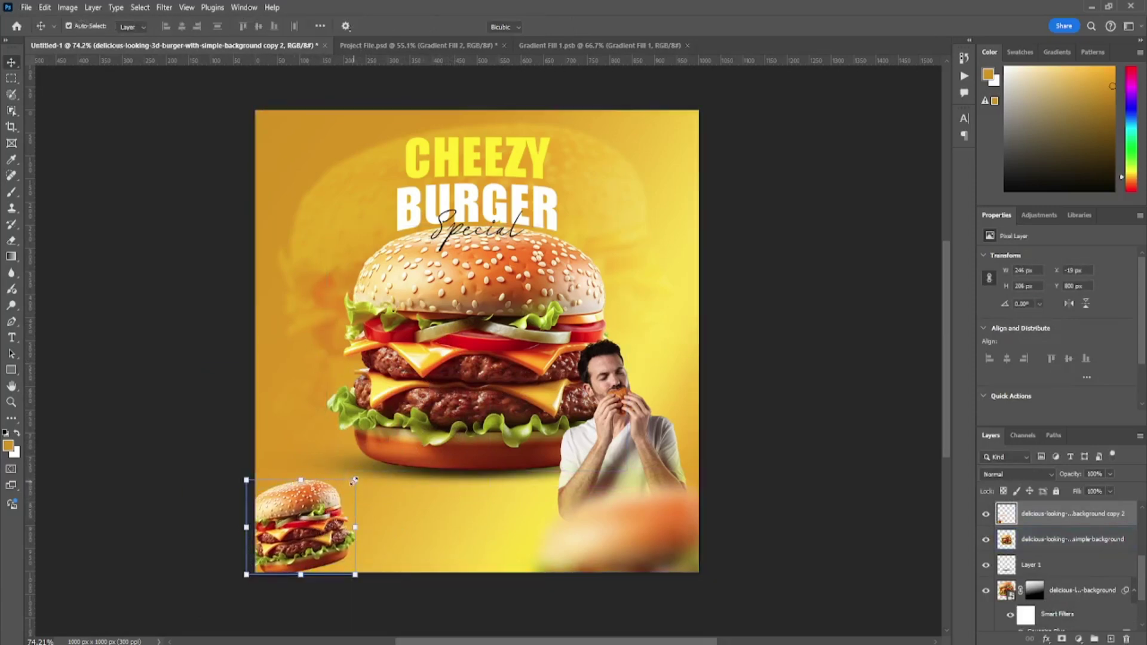
pyautogui.moveTo(358, 491); pyautogui.dragTo(320, 512)
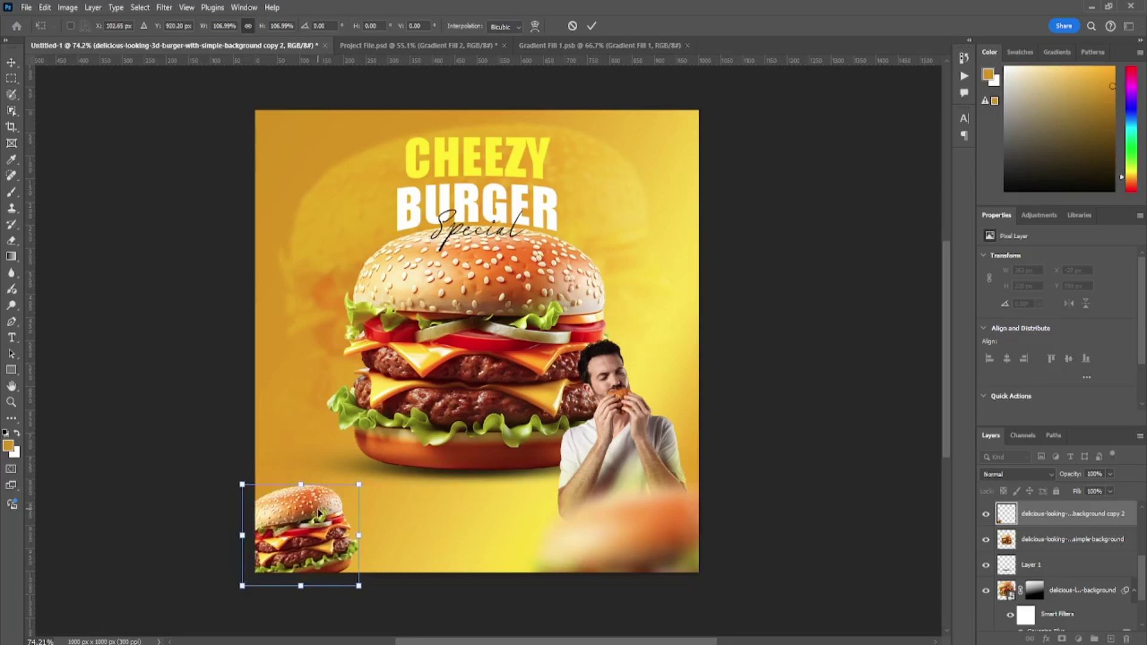
pyautogui.press('Return')
# Step: Soften the small bottom-left burger with a 5.6 px Gaussian blur
pyautogui.click(164, 8)
pyautogui.moveTo(171, 154)
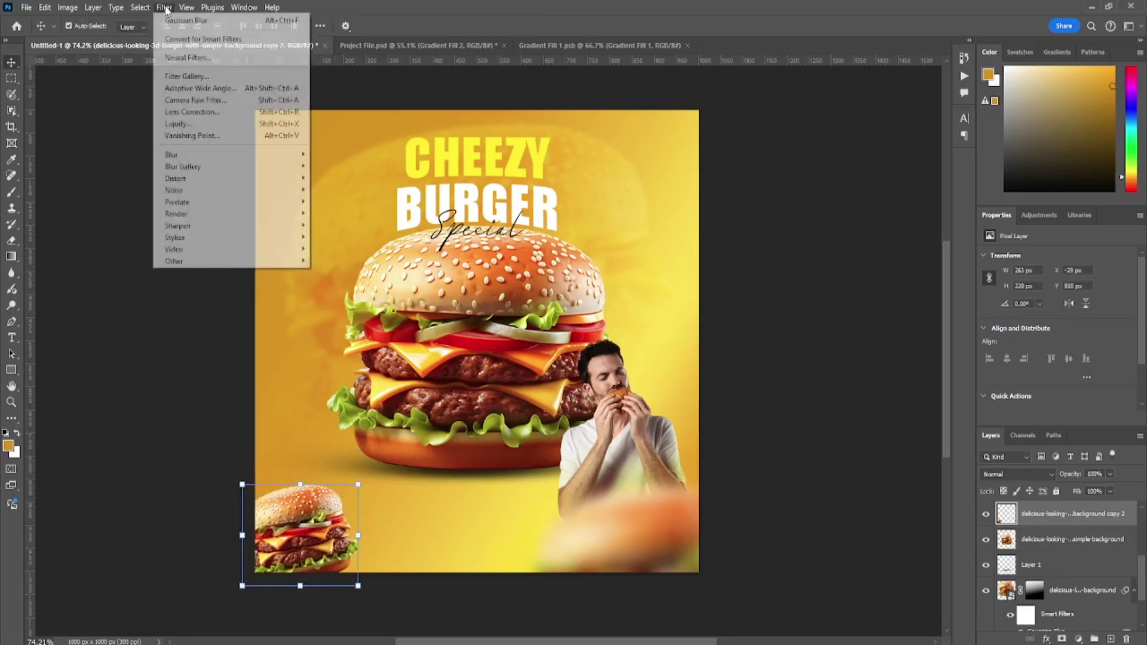
pyautogui.click(334, 202)
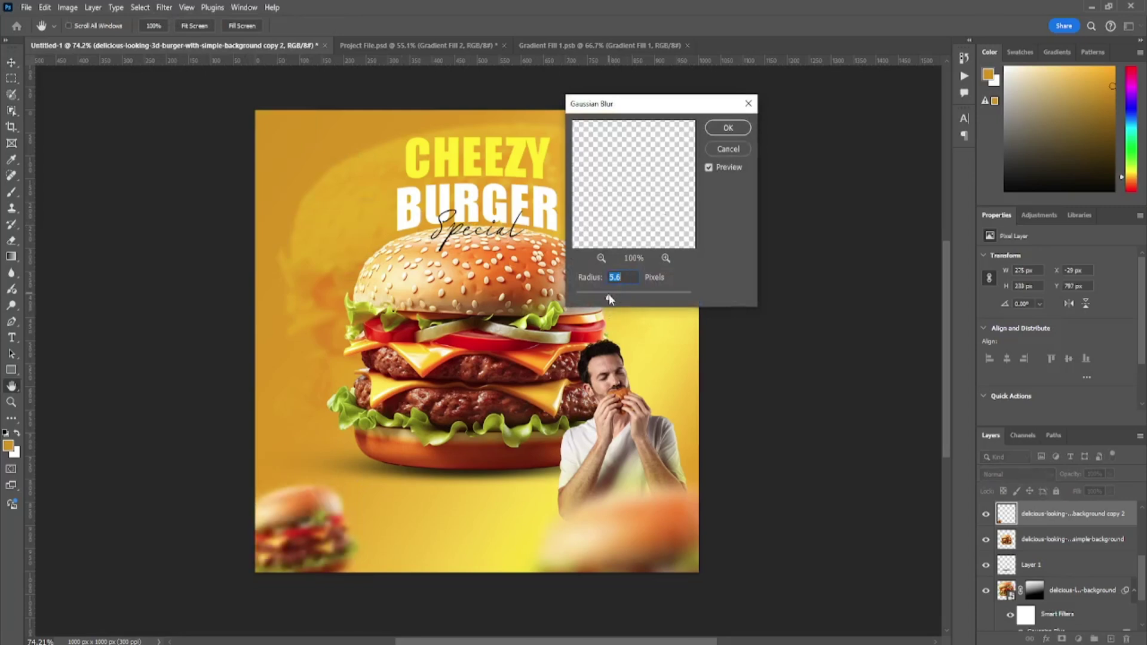
pyautogui.click(728, 127)
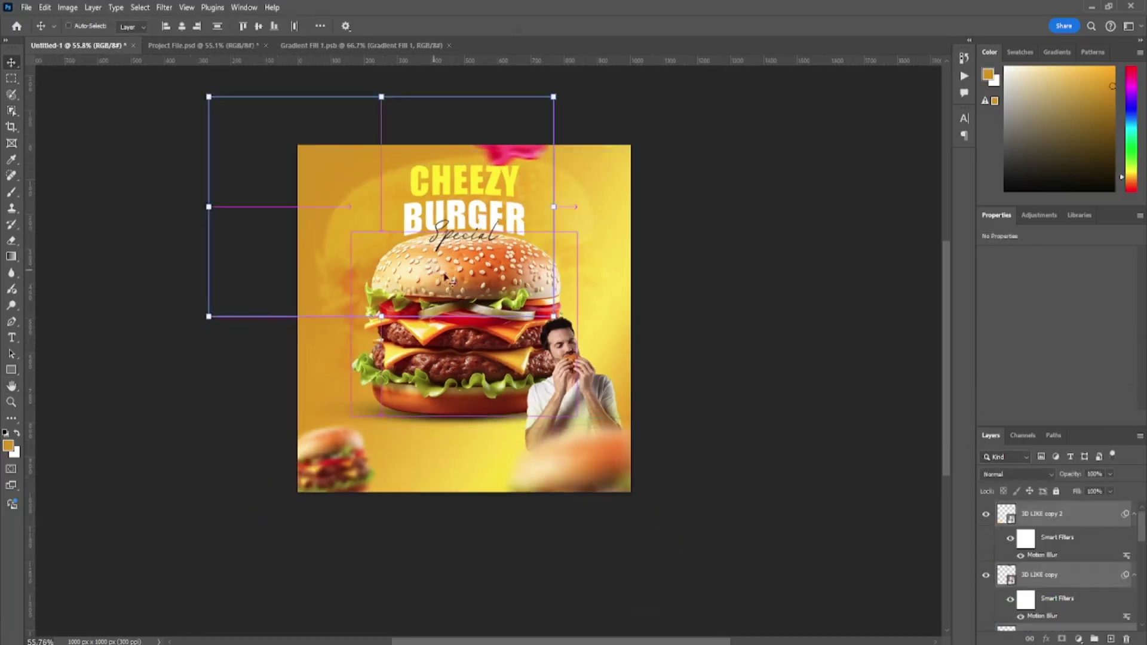
# Step: Move and fit the pink like icons onto the poster around the top corners
pyautogui.hotkey('ctrl', 't')
pyautogui.scroll(-3, 445, 277)
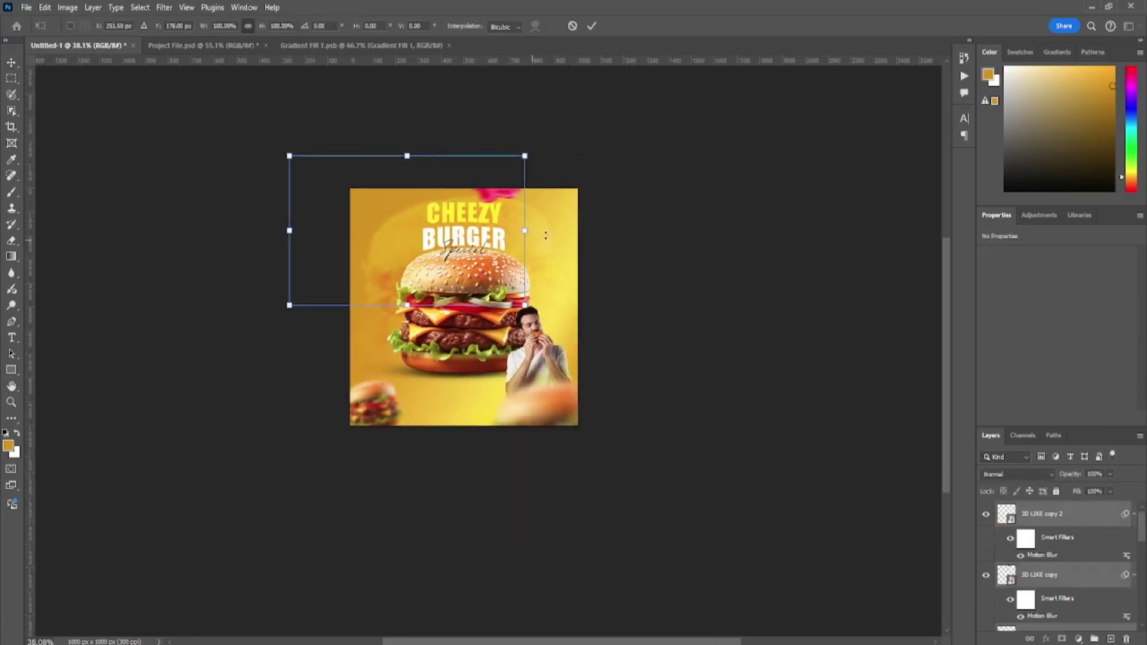
pyautogui.moveTo(512, 209); pyautogui.dragTo(563, 245)
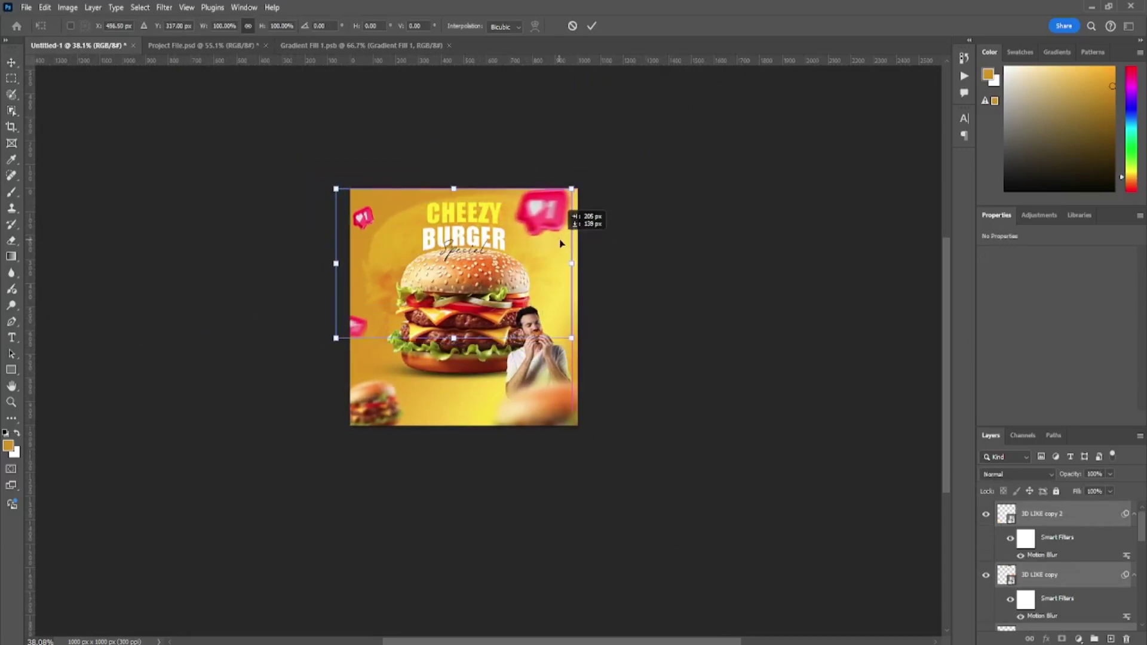
pyautogui.moveTo(564, 245); pyautogui.dragTo(574, 232)
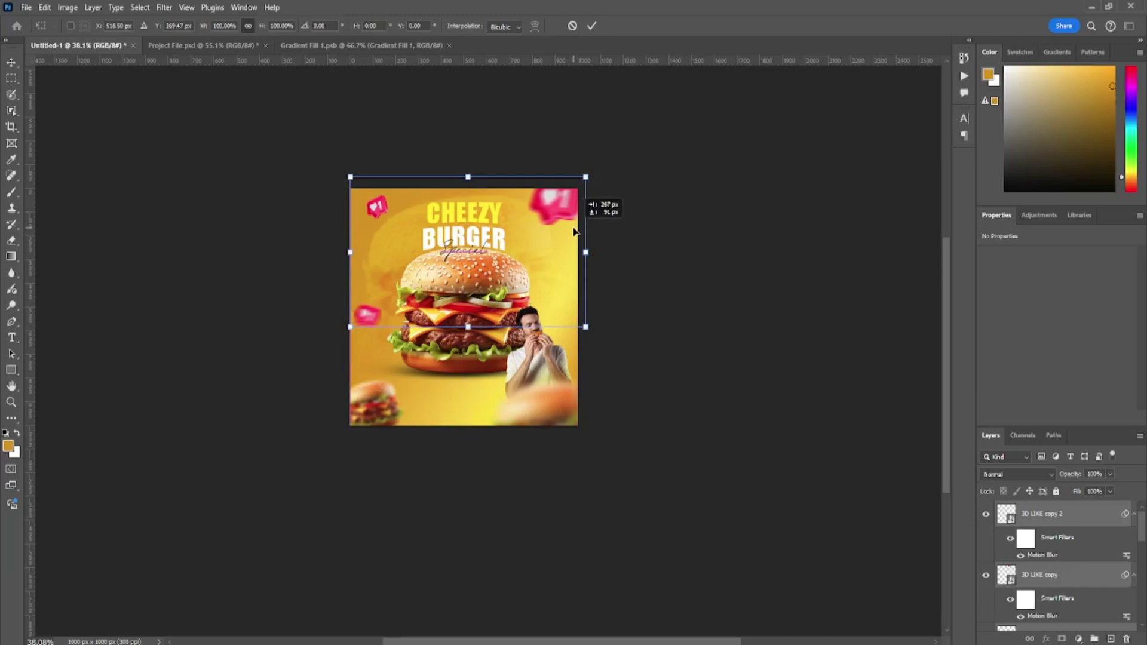
pyautogui.hotkey('ctrl', 'z')
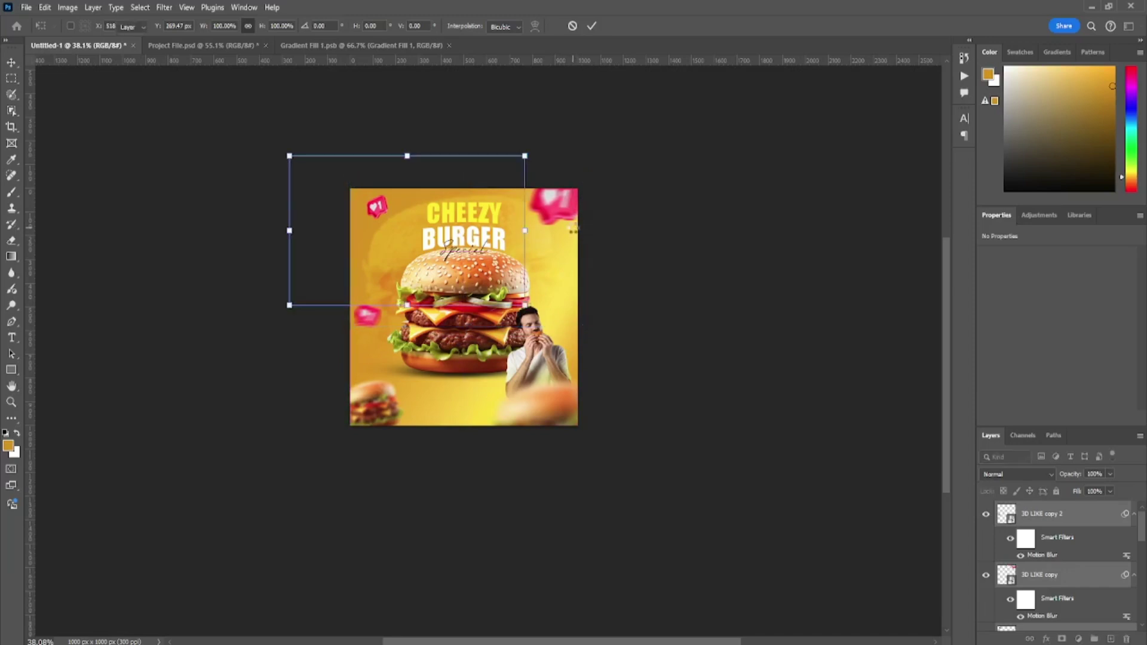
pyautogui.press('Return')
pyautogui.scroll(3, 358, 210)
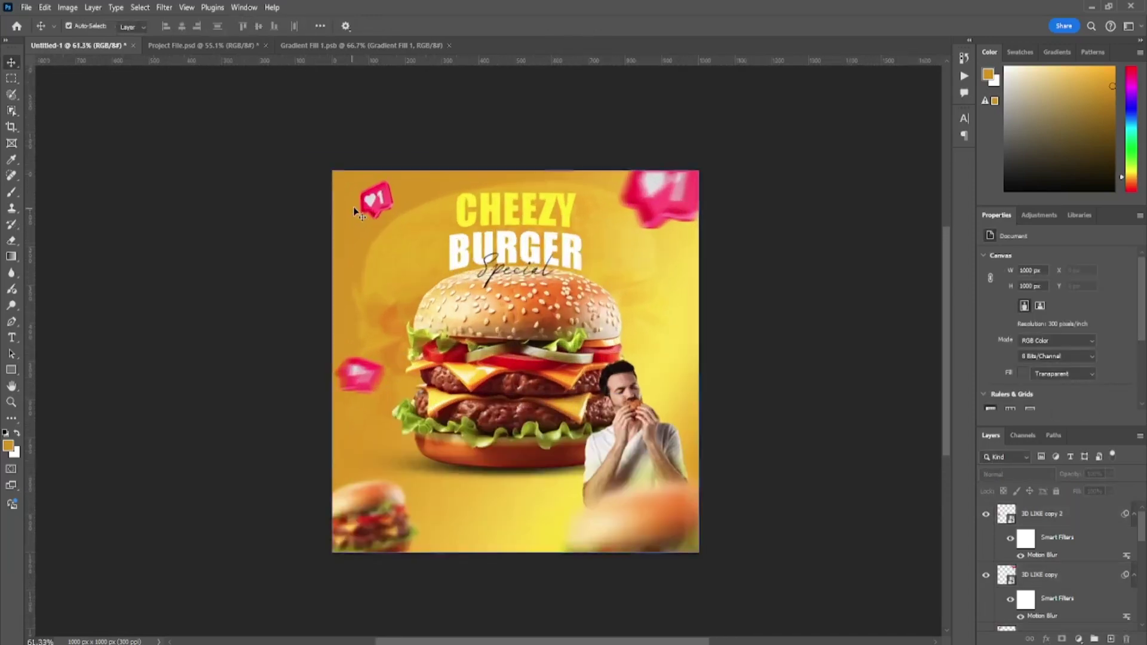
pyautogui.scroll(2, 371, 200)
# Step: Nudge the top-left like icon and duplicate the blurred like icon on the left edge
pyautogui.moveTo(388, 197); pyautogui.dragTo(381, 203)
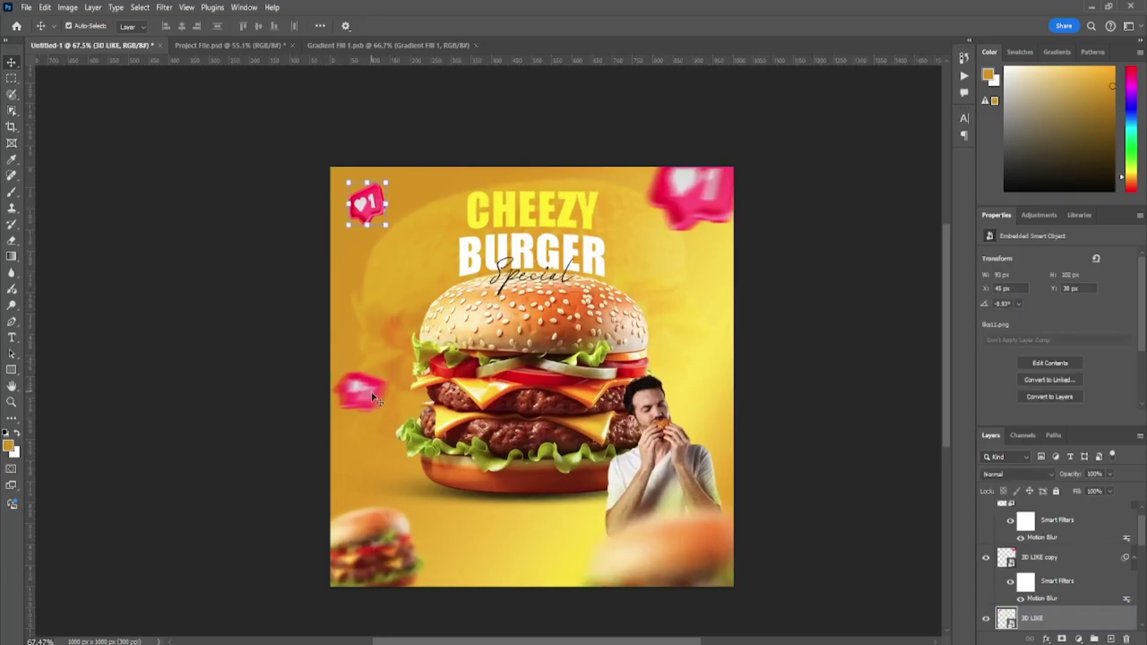
pyautogui.moveTo(371, 392); pyautogui.dragTo(379, 410)
pyautogui.scroll(1, 227, 406)
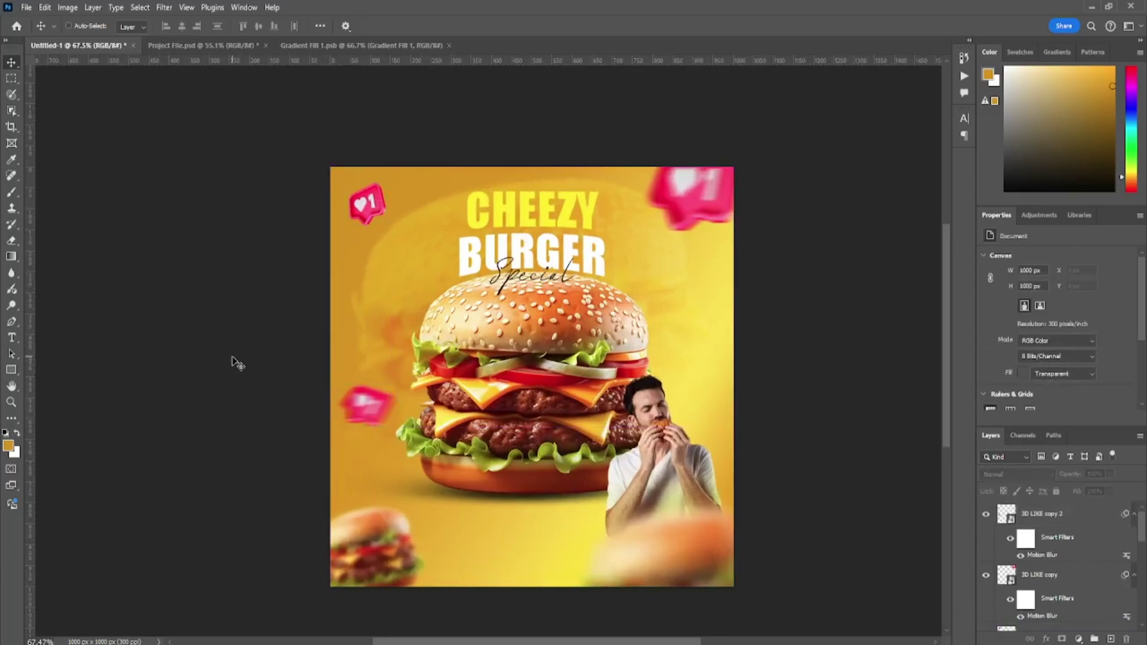
pyautogui.scroll(2, 236, 361)
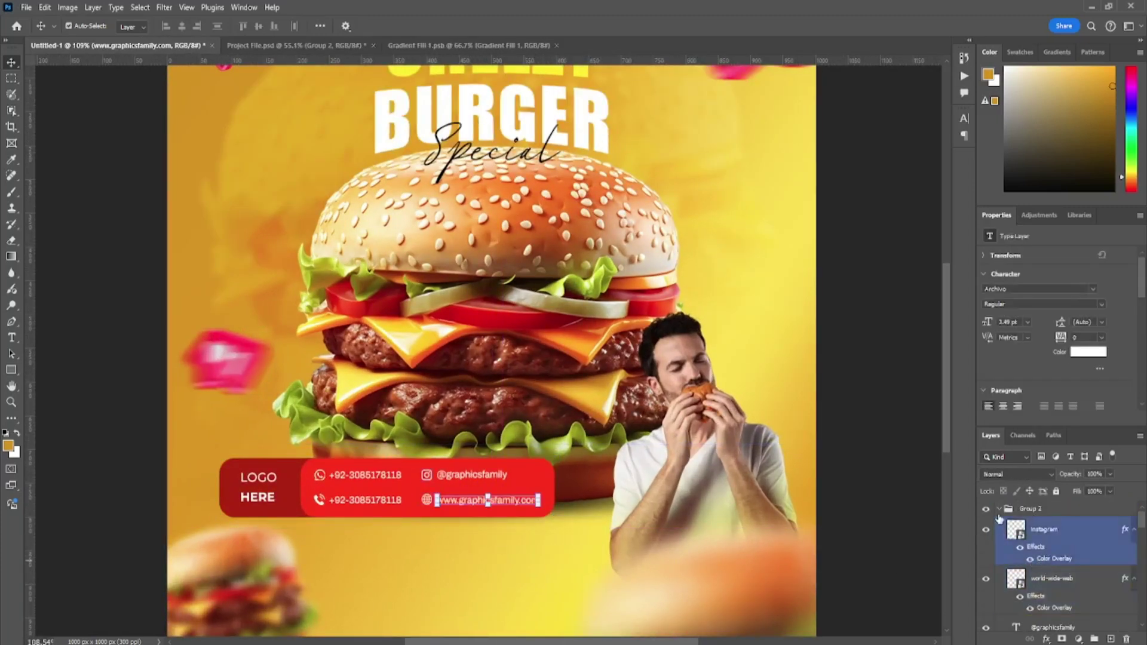
# Step: Move the red LOGO HERE contact bar to the poster's bottom centre, nudging it slightly lower
pyautogui.click(998, 509)
pyautogui.hotkey('ctrl', 't')
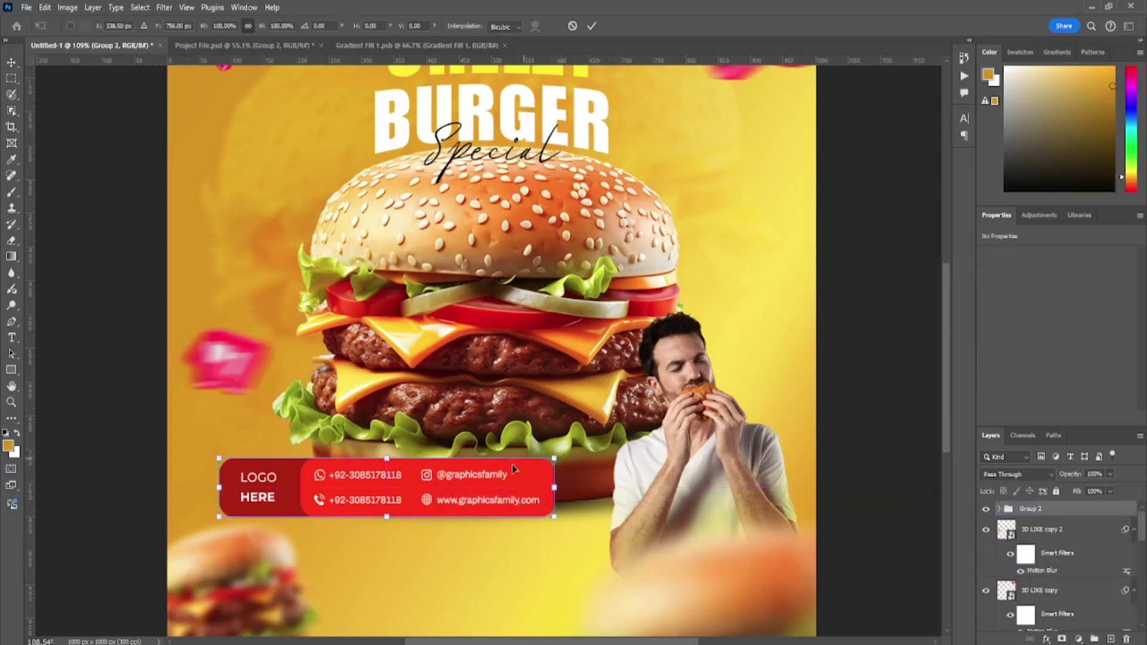
pyautogui.moveTo(511, 464)
pyautogui.mouseDown()
pyautogui.moveTo(607, 560)
pyautogui.moveTo(633, 561)
pyautogui.mouseUp()
pyautogui.press('Return')
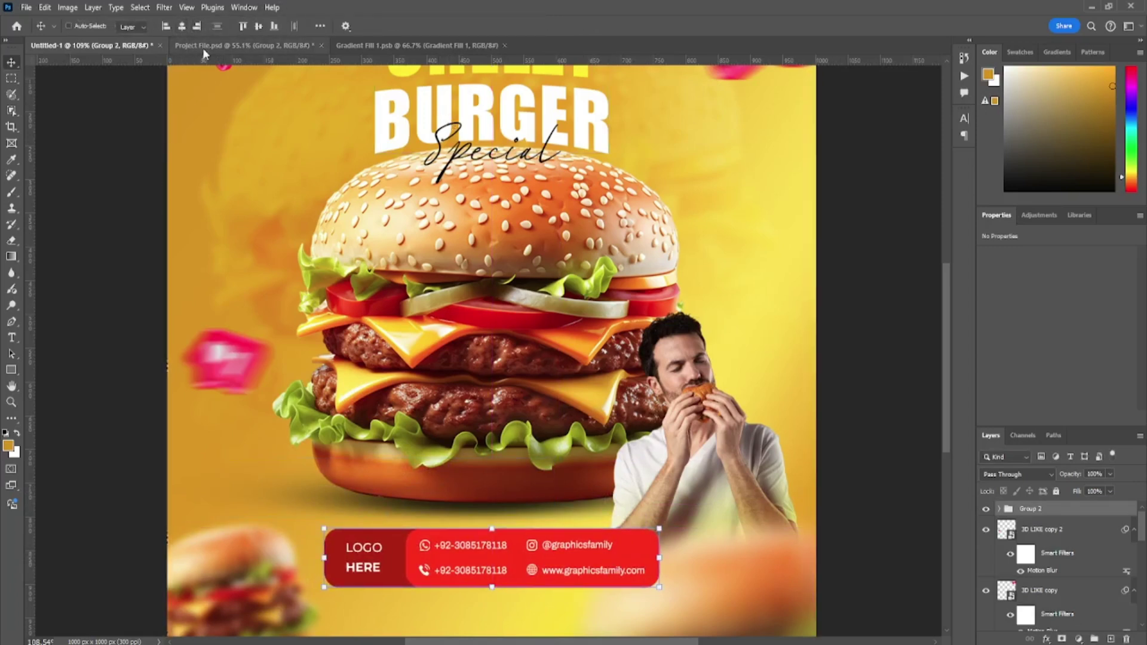
pyautogui.press('Down')
pyautogui.press('Down')
pyautogui.press('Down')
pyautogui.press('Down')
pyautogui.press('Down')
pyautogui.press('Down')
pyautogui.press('Down')
pyautogui.press('Down')
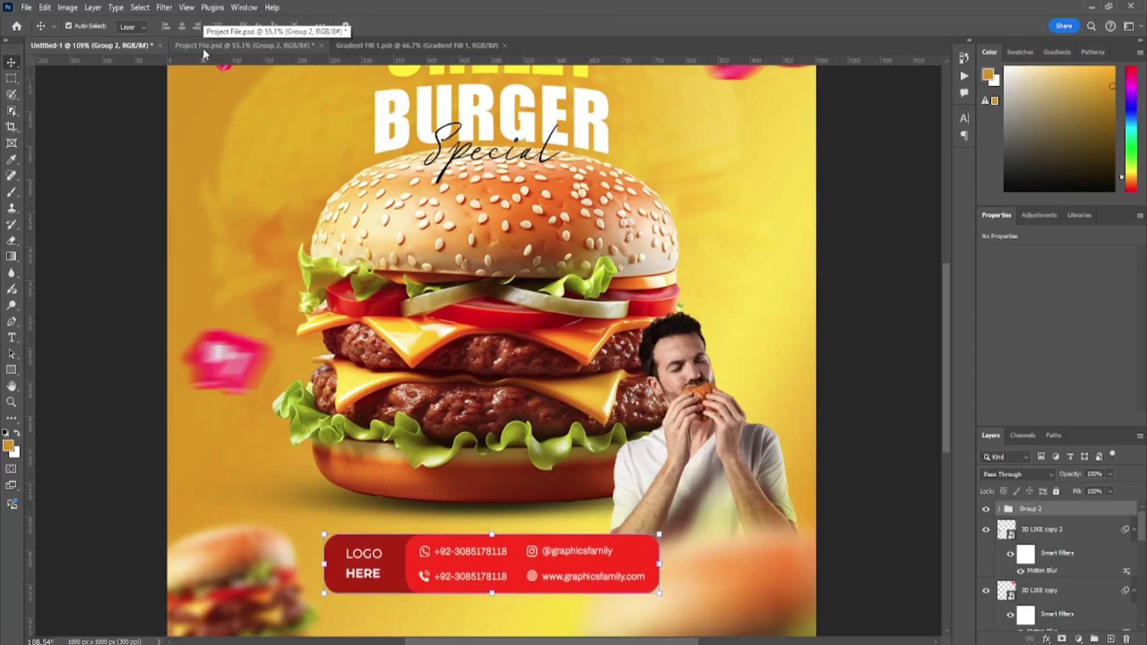
pyautogui.press('Down')
pyautogui.press('Down')
pyautogui.hotkey('ctrl', '0')
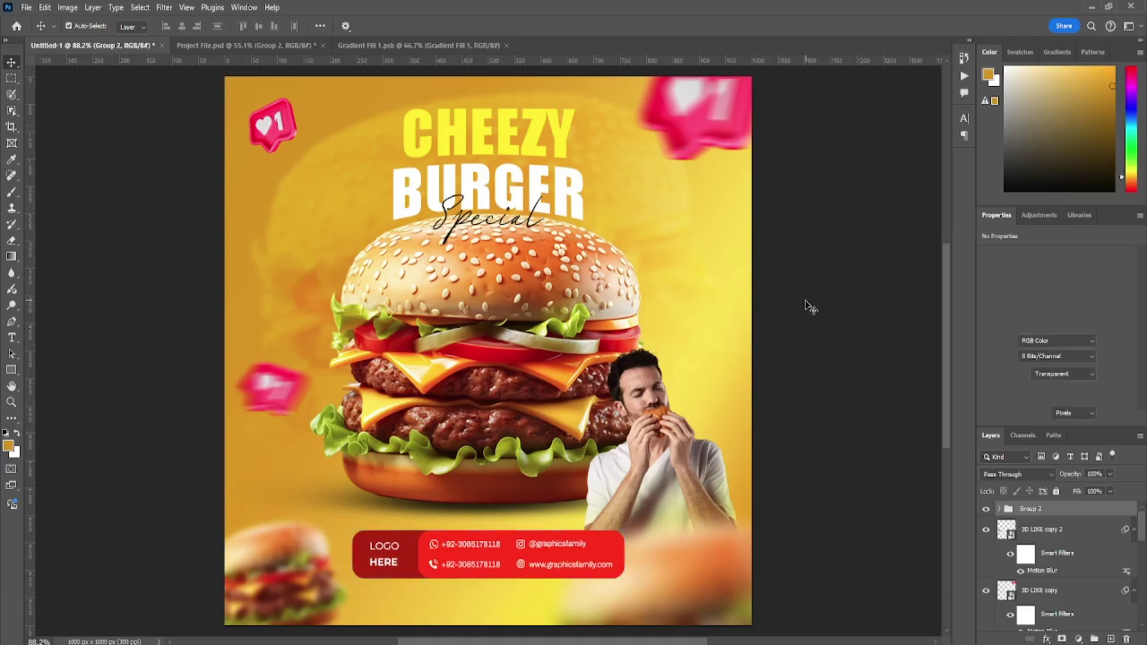
# Step: Paste the UPTO 50% OFF badge and undo an accidental move of its text
pyautogui.hotkey('ctrl', 'v')
pyautogui.scroll(2, 460, 477)
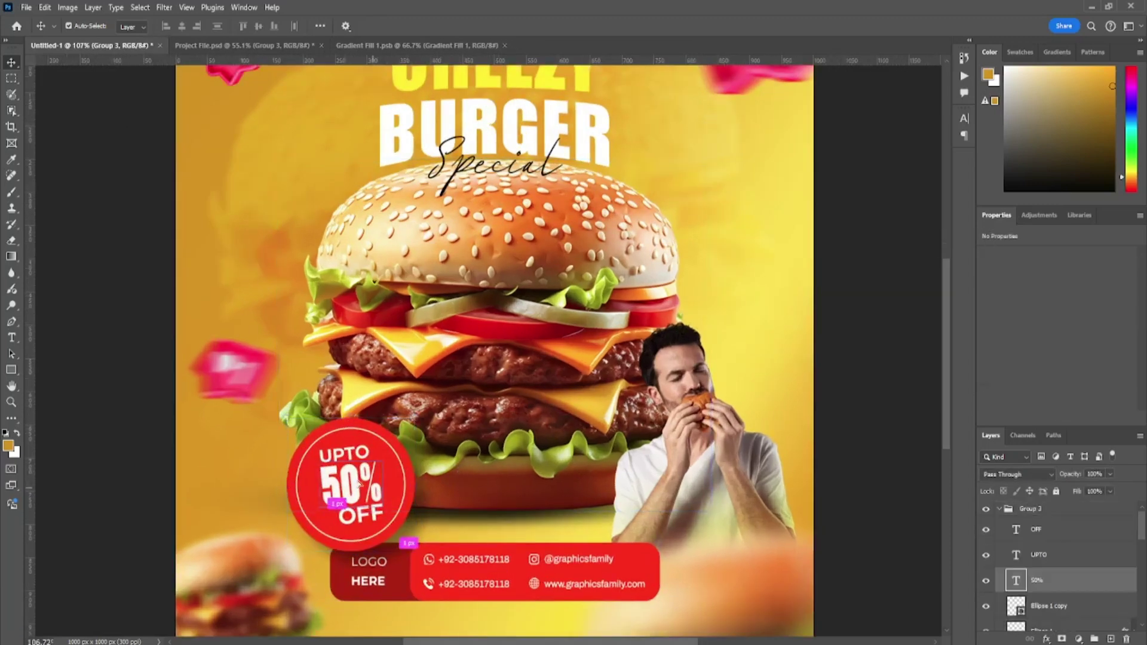
pyautogui.moveTo(353, 484); pyautogui.dragTo(300, 455)
pyautogui.hotkey('ctrl', 'z')
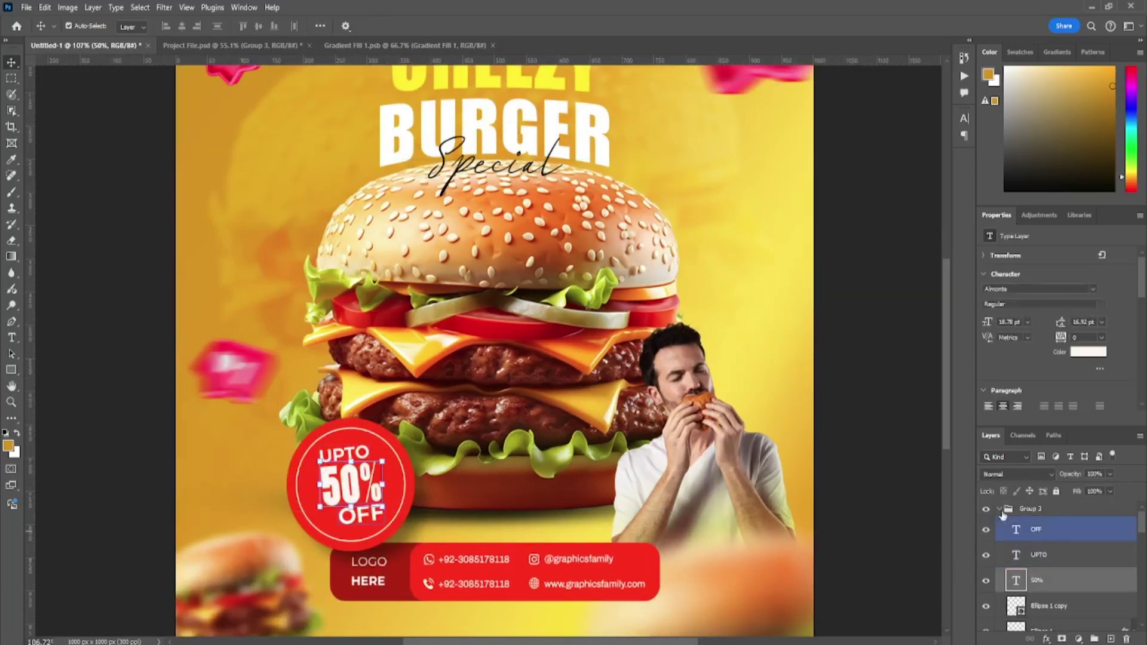
# Step: Scale the badge group to 88.81% and move it up-left beside the burger
pyautogui.click(999, 508)
pyautogui.hotkey('ctrl', 't')
pyautogui.moveTo(416, 418); pyautogui.dragTo(401, 433)
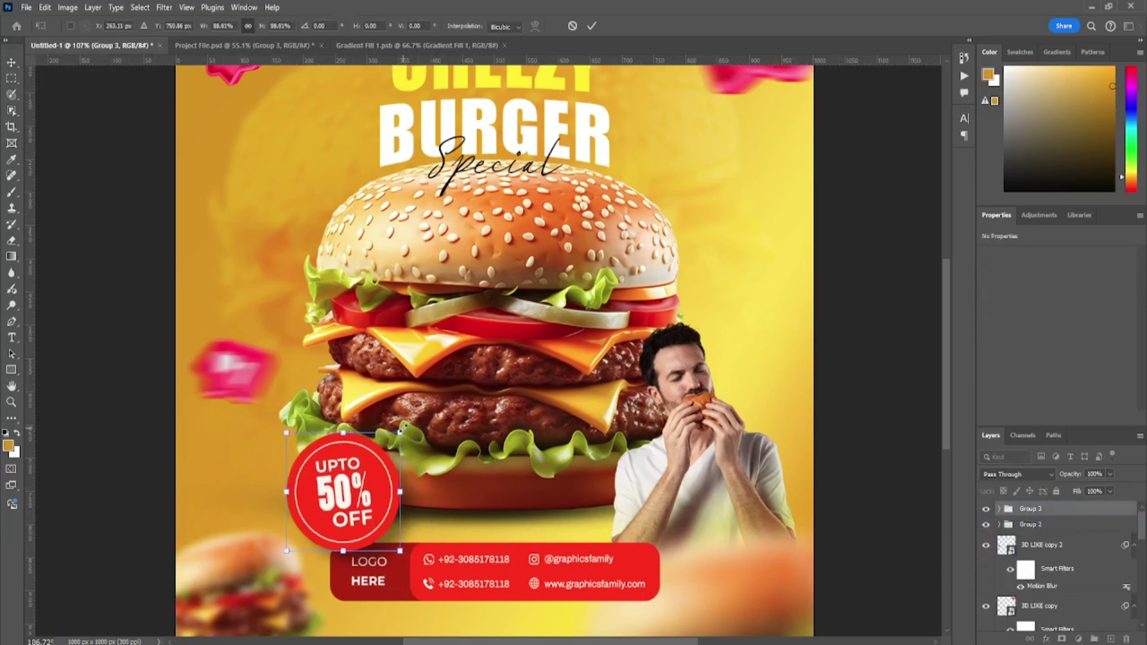
pyautogui.moveTo(369, 496)
pyautogui.mouseDown()
pyautogui.moveTo(321, 463)
pyautogui.moveTo(335, 452)
pyautogui.mouseUp()
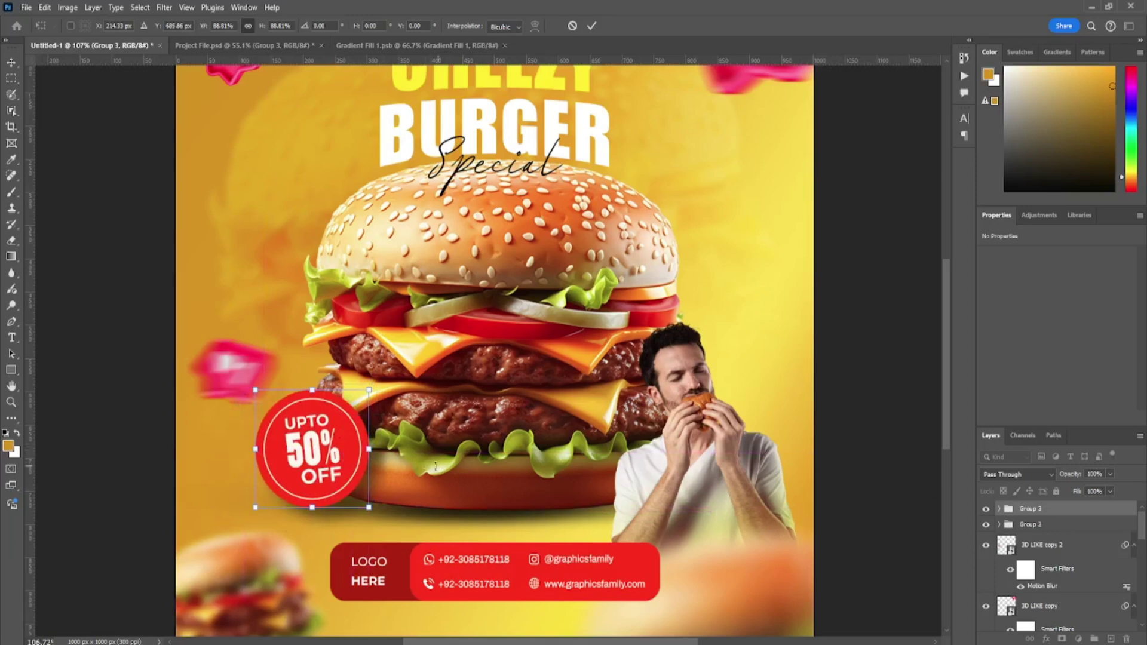
pyautogui.moveTo(334, 458); pyautogui.dragTo(325, 436)
pyautogui.press('Return')
# Step: Move the blurred pink like icon on the left edge up, then deselect and fit the whole poster to the window
pyautogui.moveTo(208, 373); pyautogui.dragTo(208, 297)
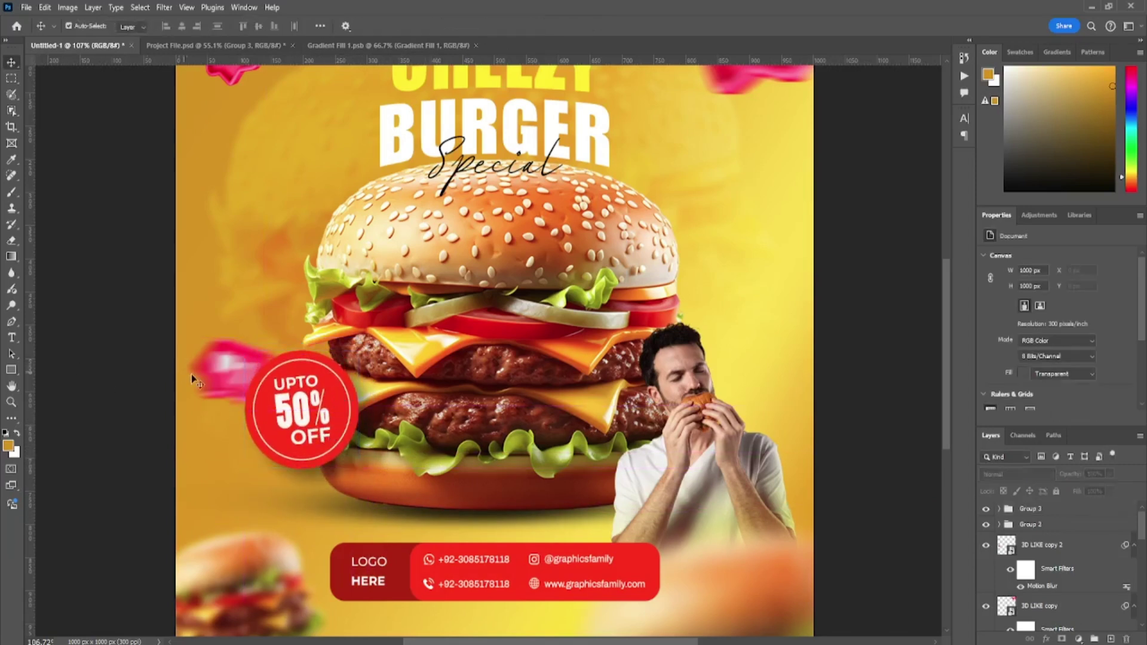
pyautogui.click(106, 303)
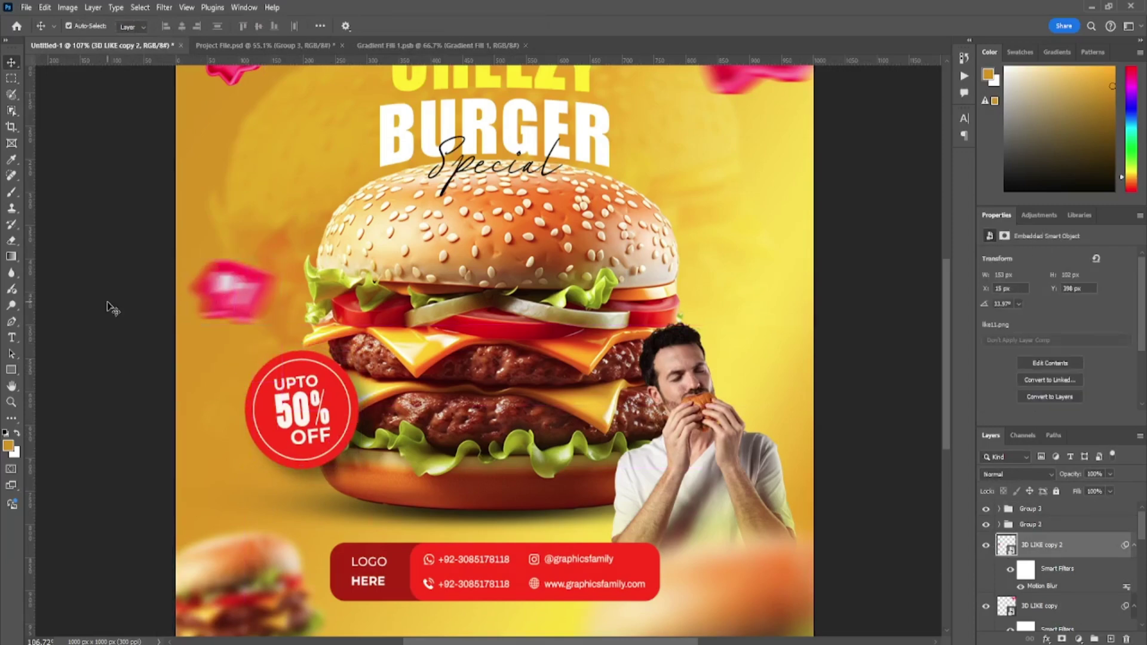
pyautogui.hotkey('ctrl', '0')
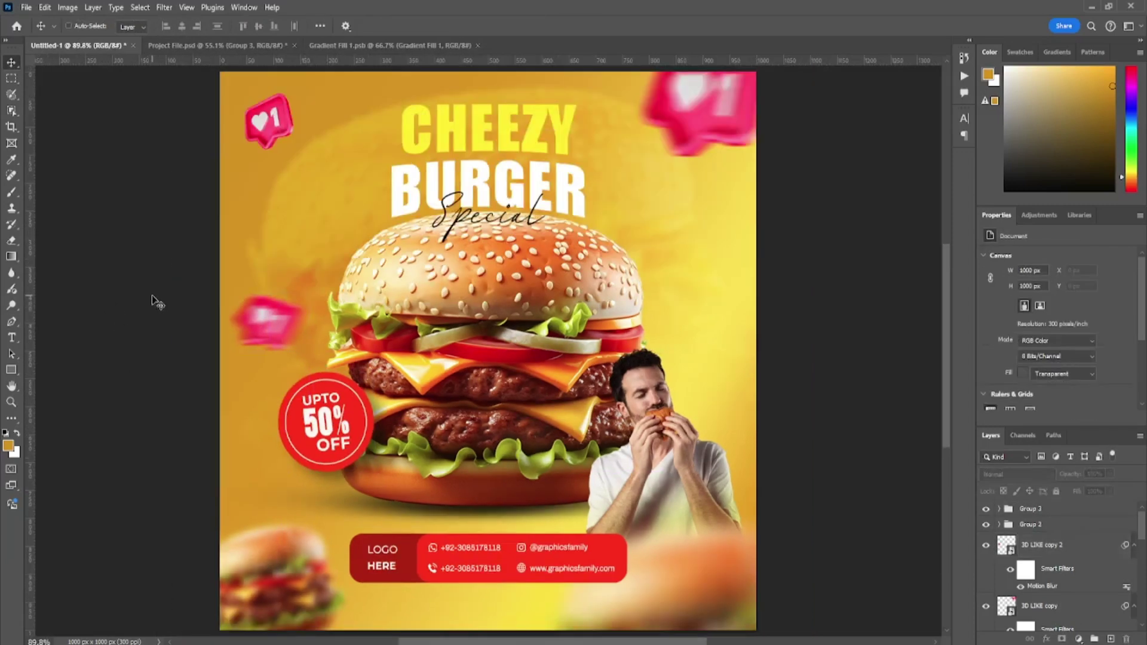